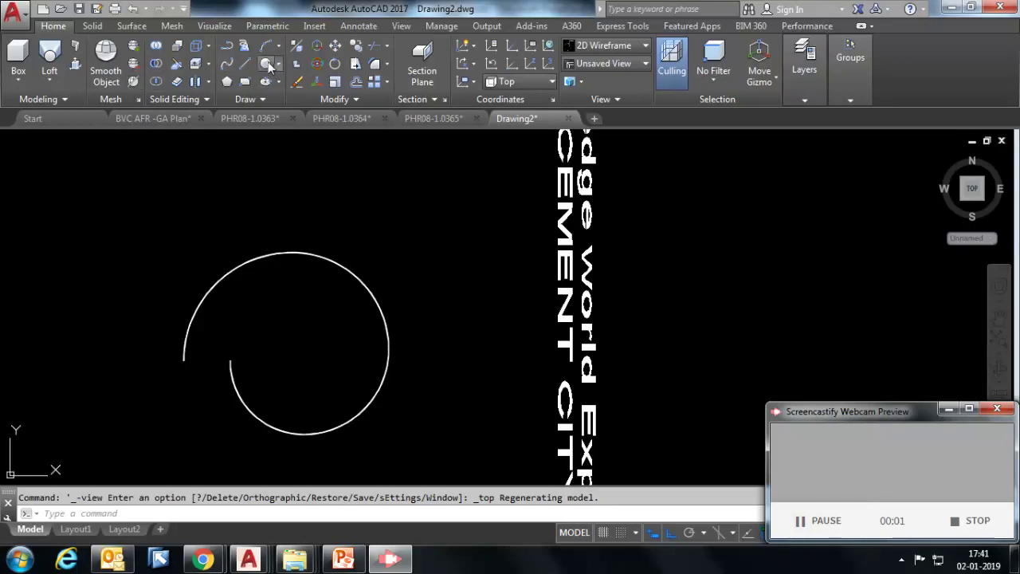
# Start a helix at the outline's centre with 2208 base and top radius and 491 per turn
pyautogui.click(249, 99)
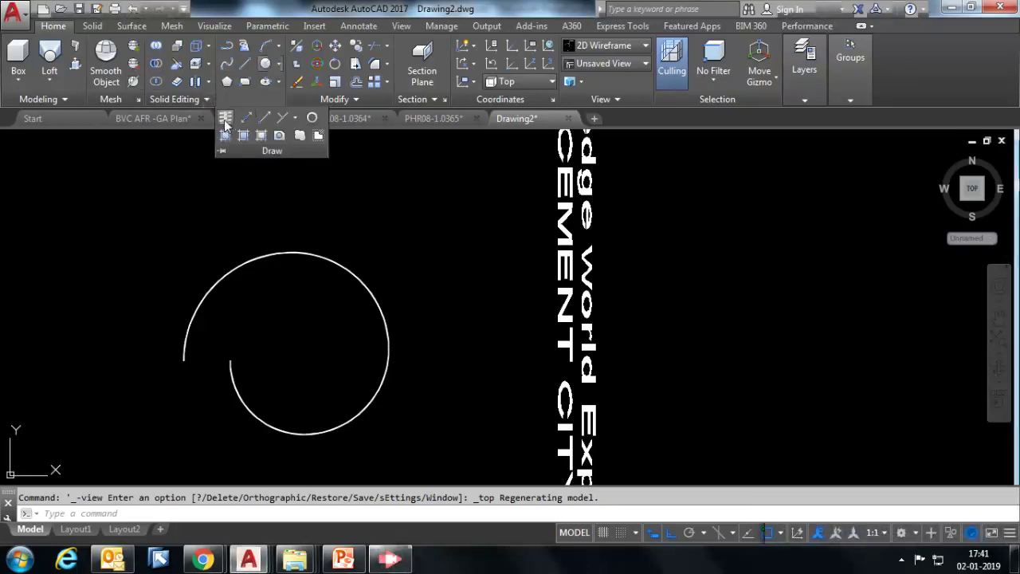
pyautogui.click(226, 120)
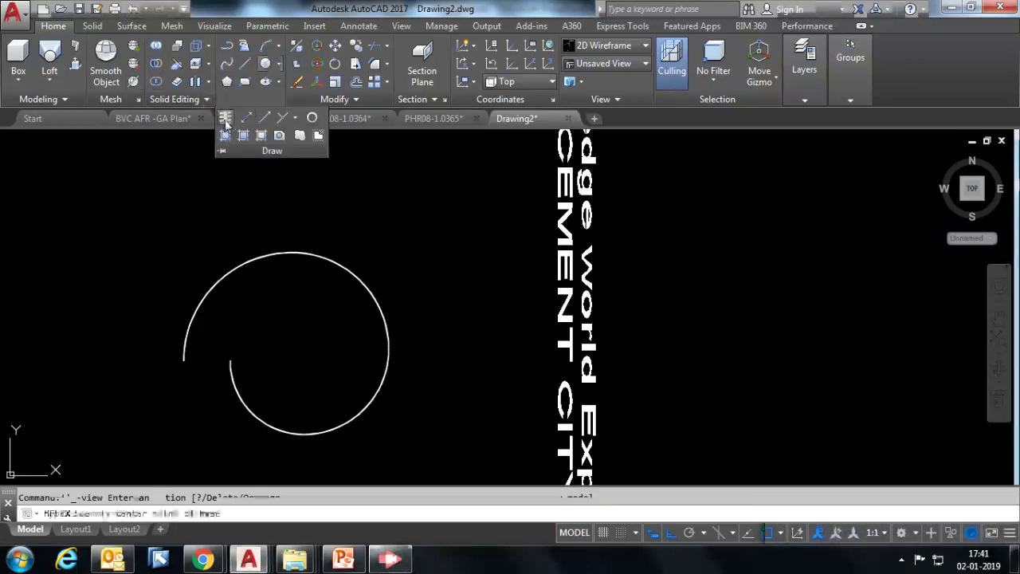
pyautogui.click(299, 363)
pyautogui.scroll(2, 307, 344)
pyautogui.scroll(2, 295, 398)
pyautogui.scroll(1, 287, 454)
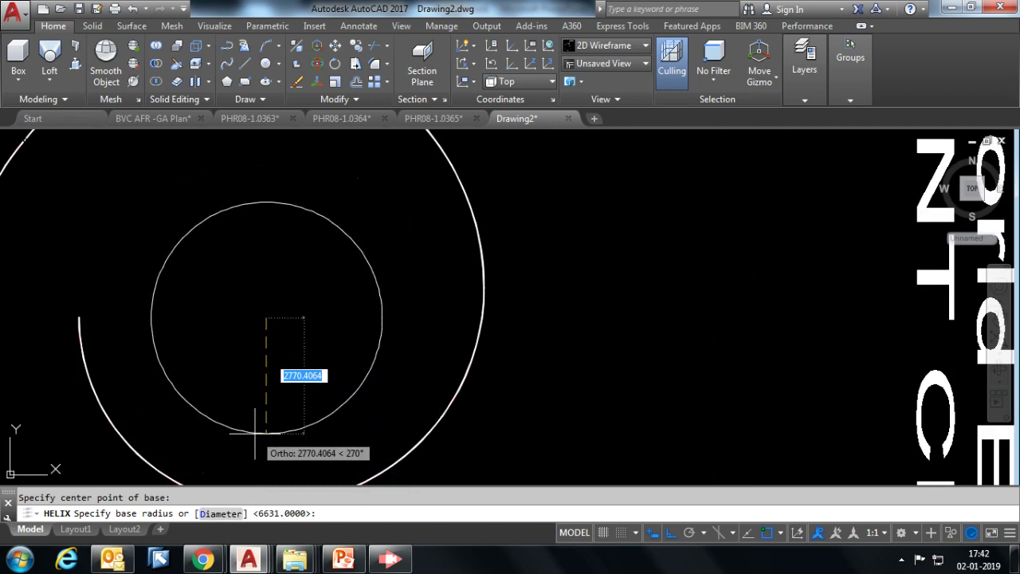
pyautogui.press('Return')
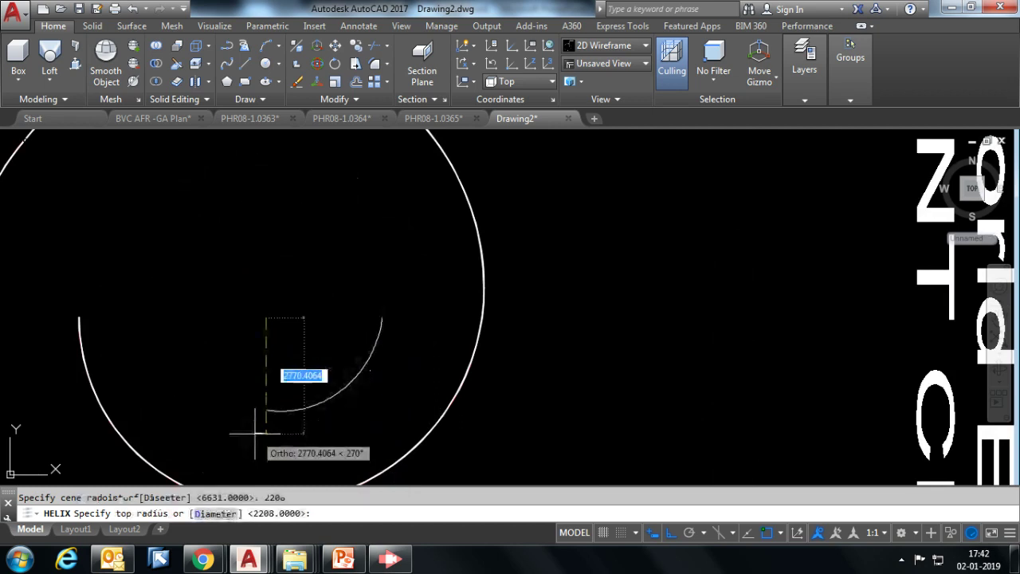
pyautogui.write('2208')
pyautogui.press('Return')
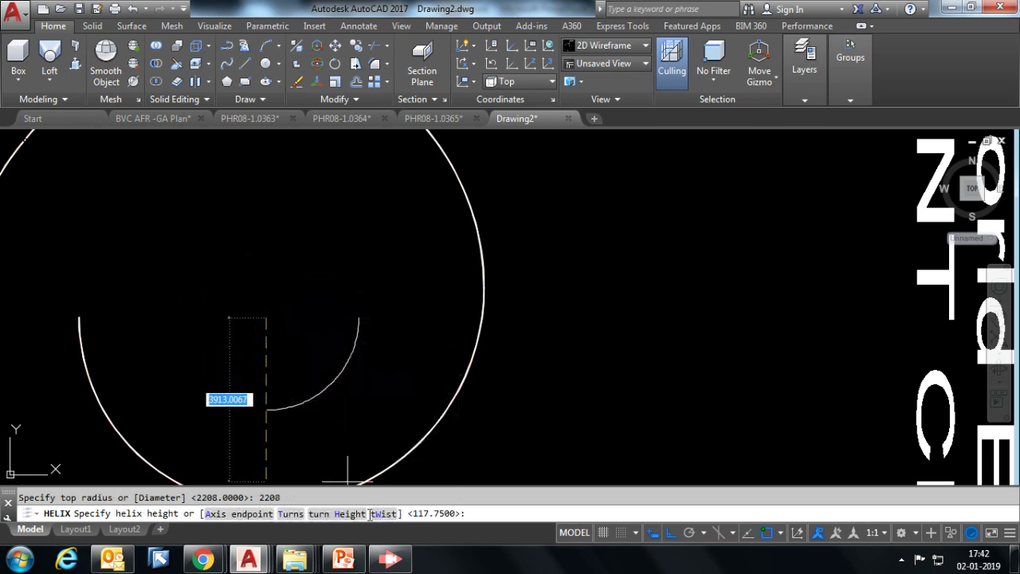
pyautogui.click(351, 514)
pyautogui.write('491')
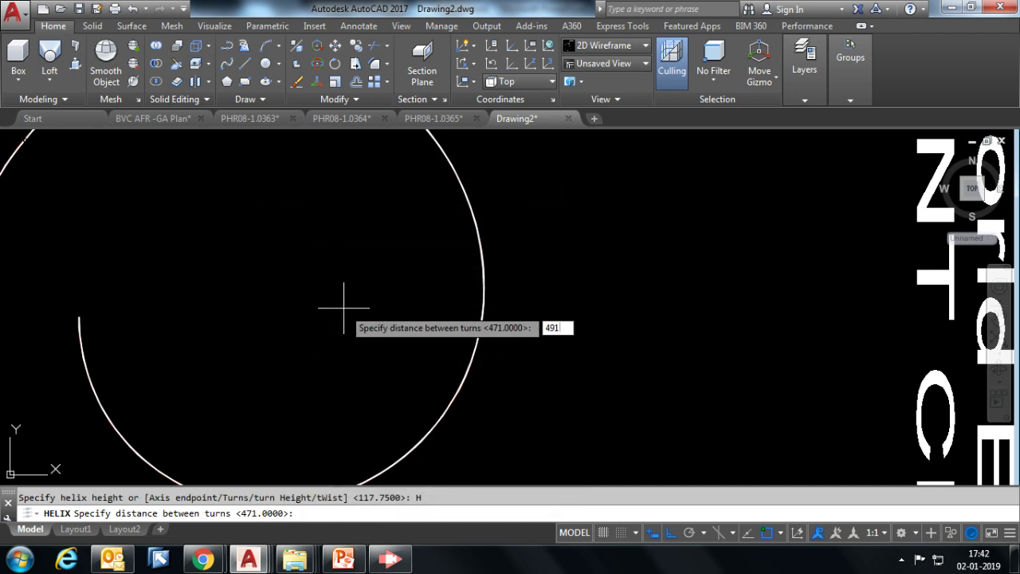
pyautogui.press('Return')
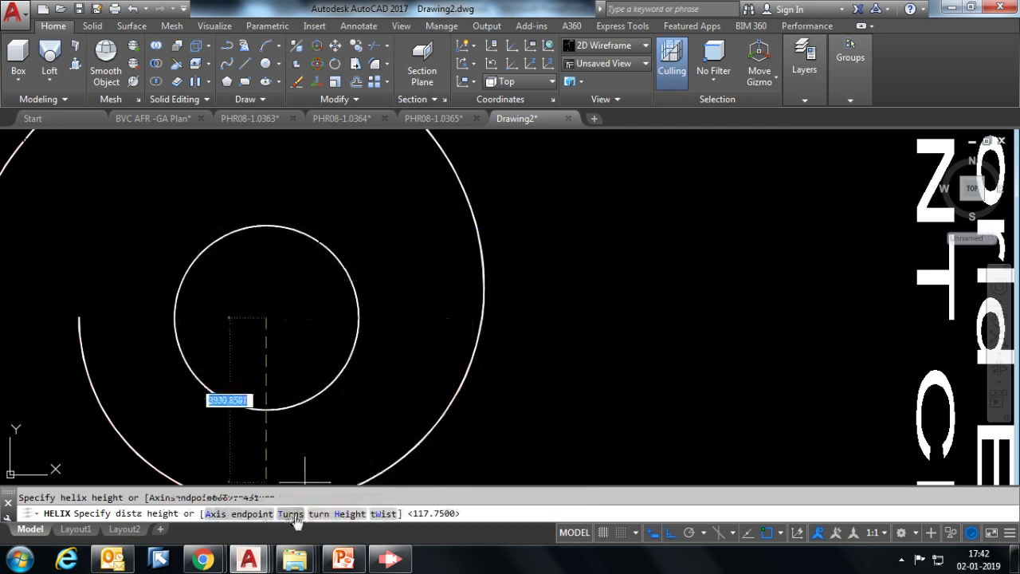
pyautogui.click(291, 514)
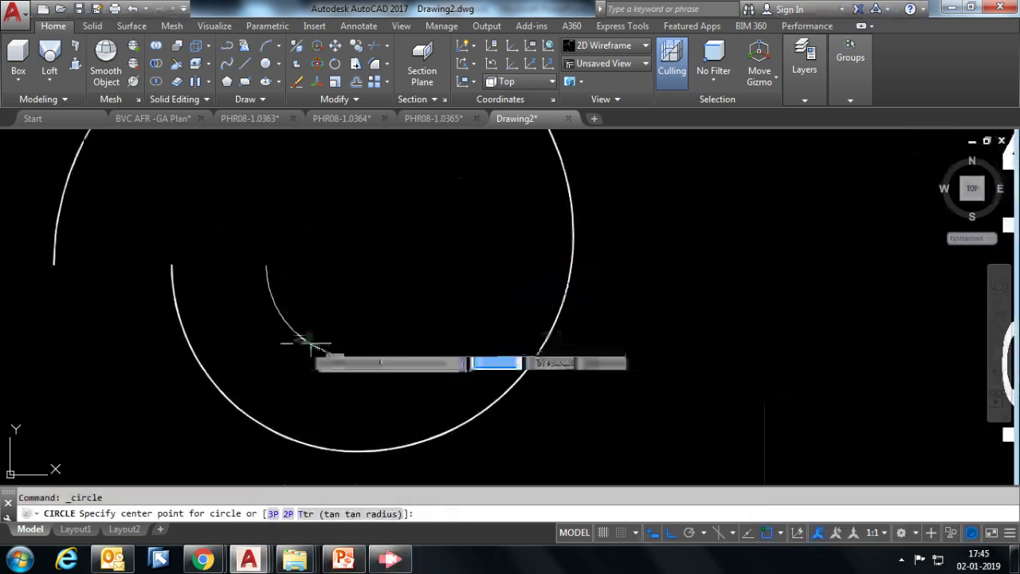
# Abandon the circle and start a helix at the spiral centre, radius 2208, 549 per turn
pyautogui.click(359, 266)
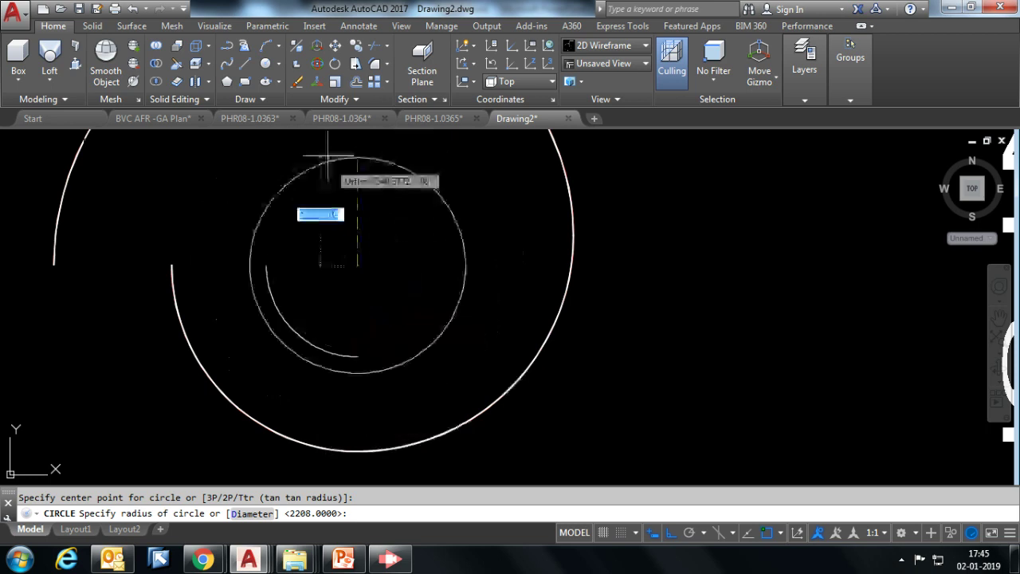
pyautogui.click(329, 99)
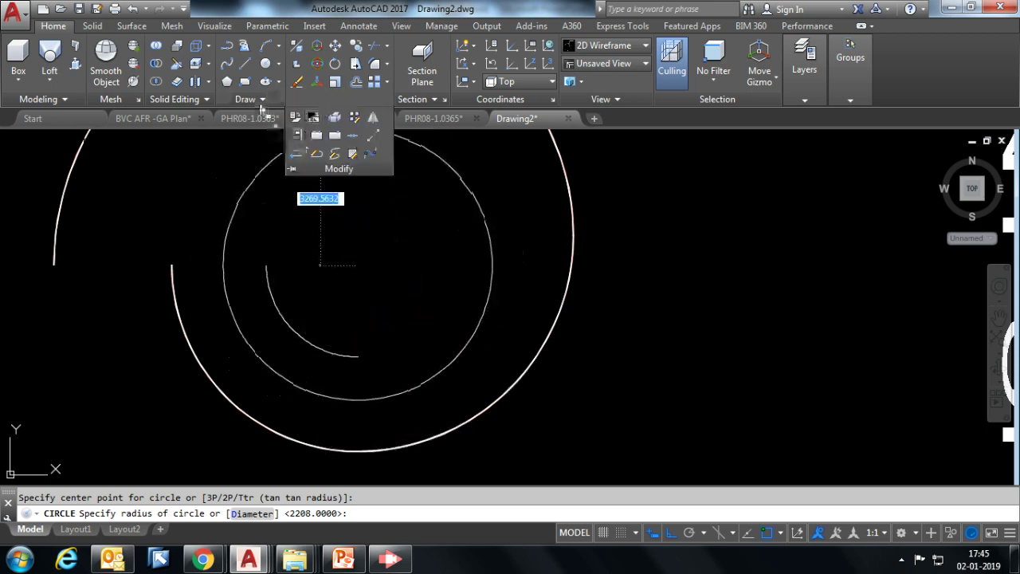
pyautogui.click(245, 99)
pyautogui.click(226, 118)
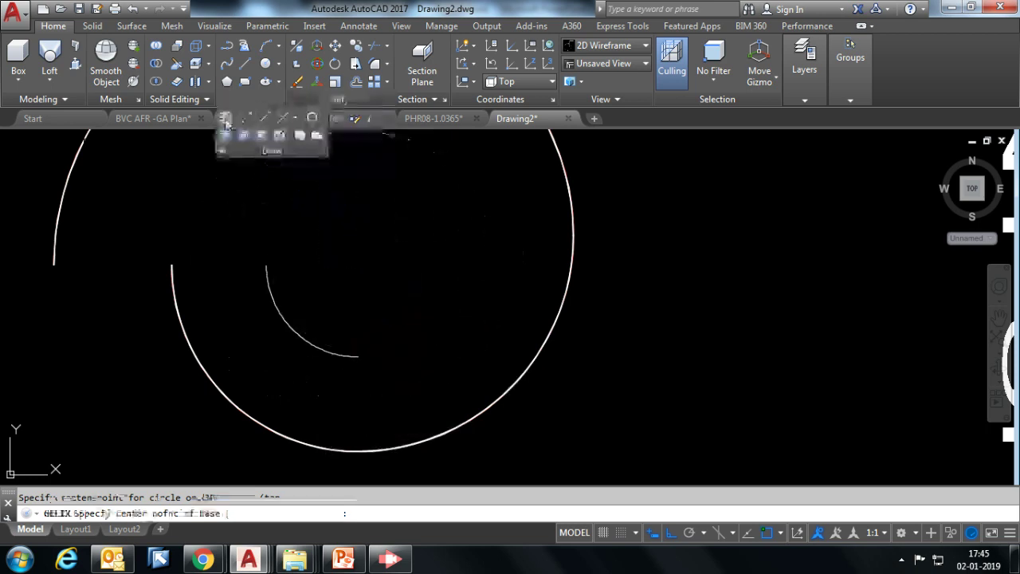
pyautogui.click(357, 266)
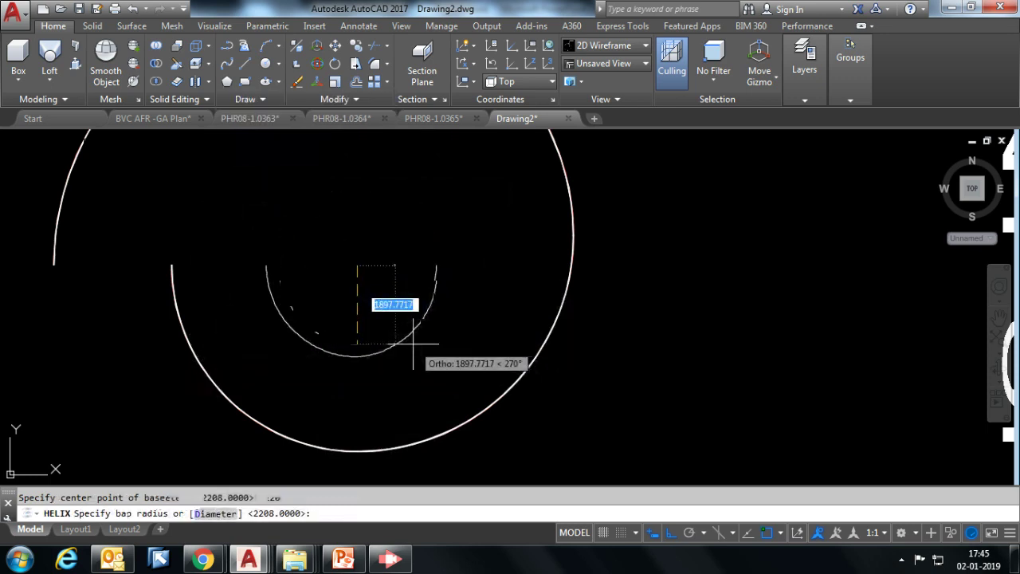
pyautogui.press('Return')
pyautogui.press('Return')
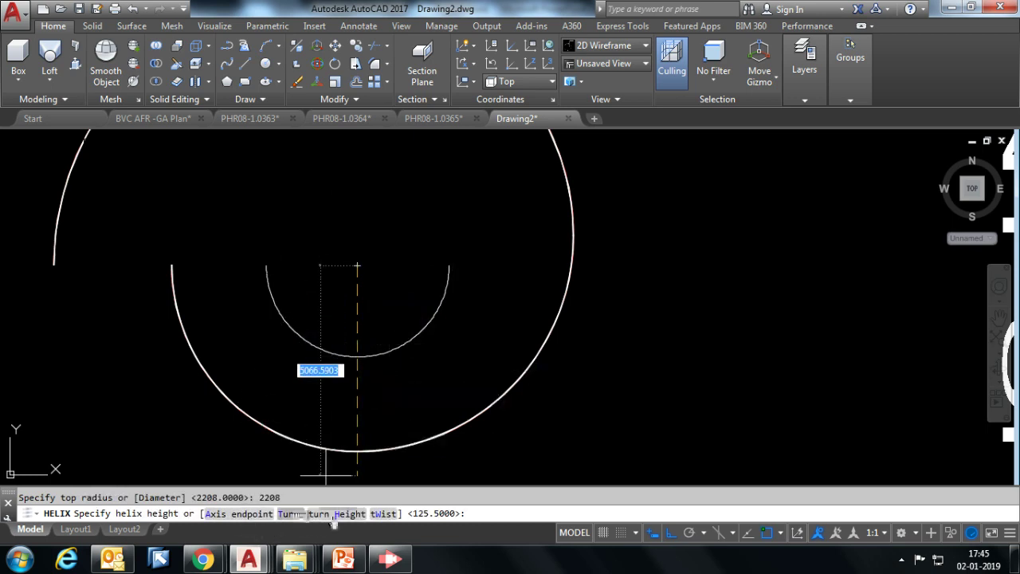
pyautogui.click(333, 515)
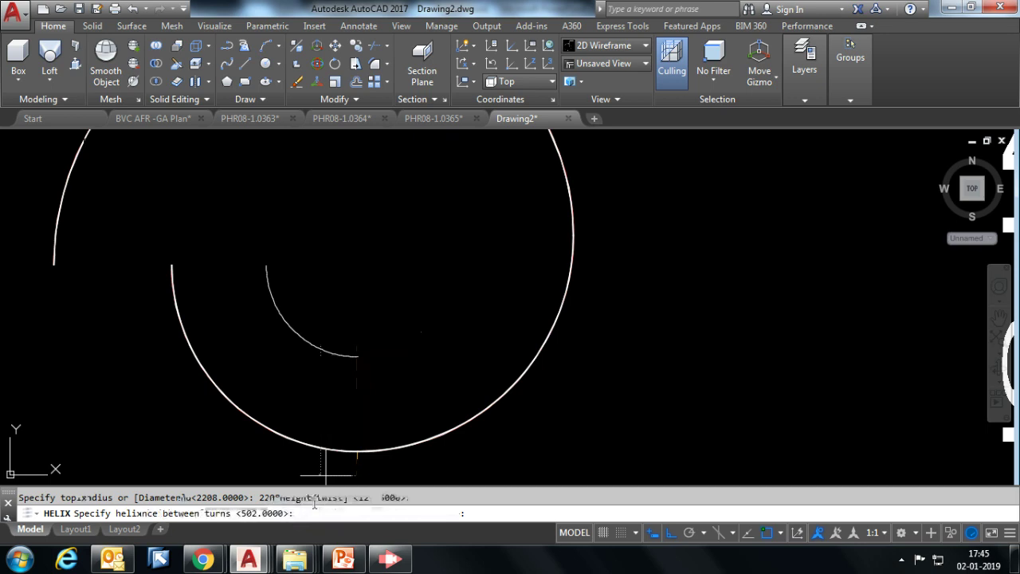
pyautogui.press('Return')
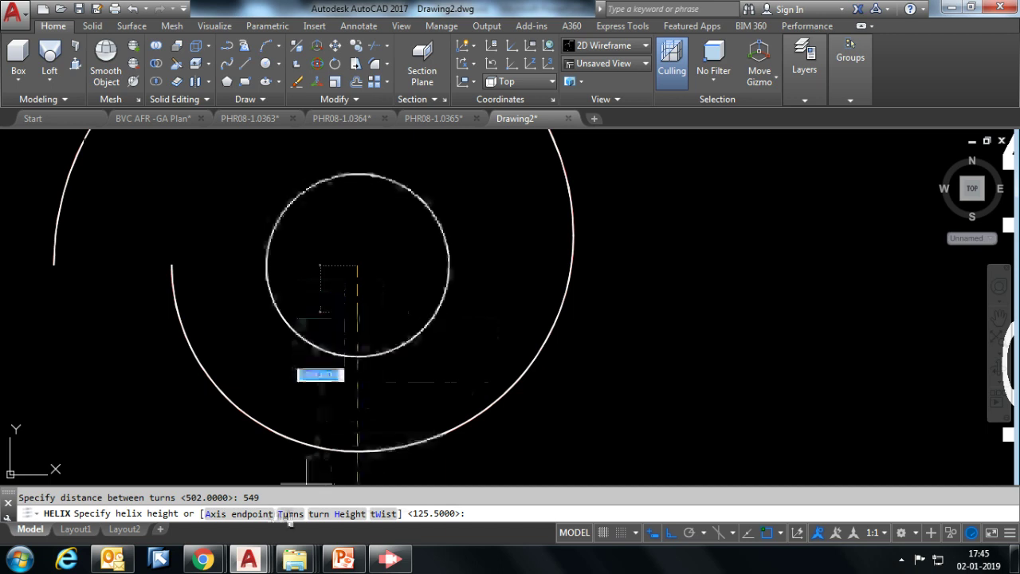
pyautogui.click(290, 514)
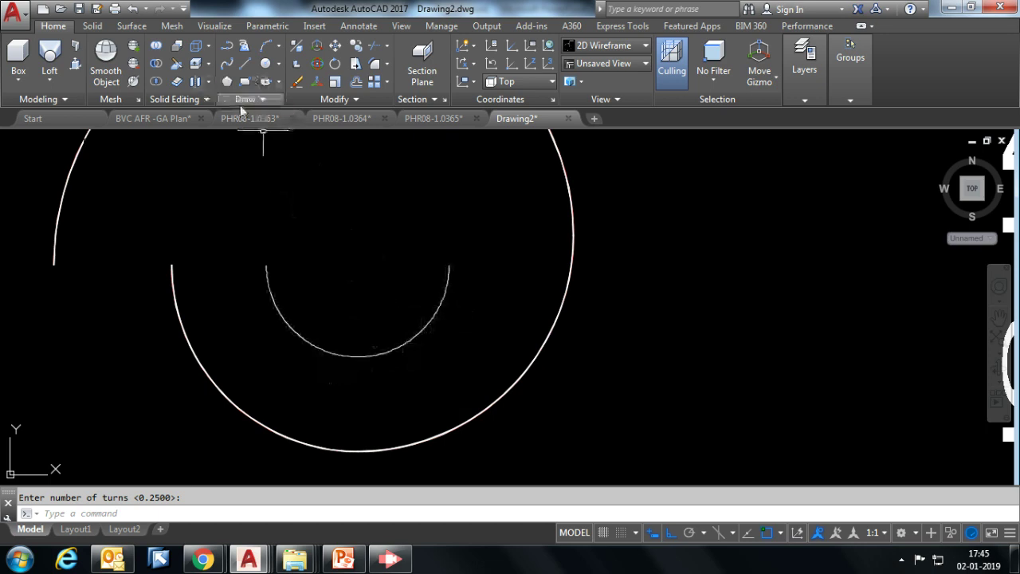
# Draw a 0.25-turn helix at the spiral centre with 2208 radius and 491 turn height
pyautogui.click(261, 101)
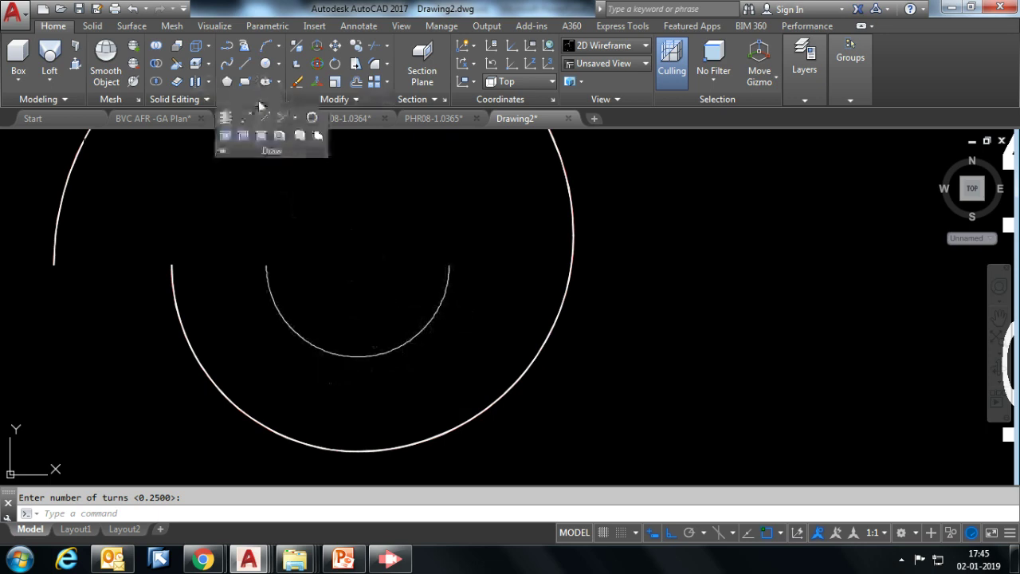
pyautogui.click(224, 120)
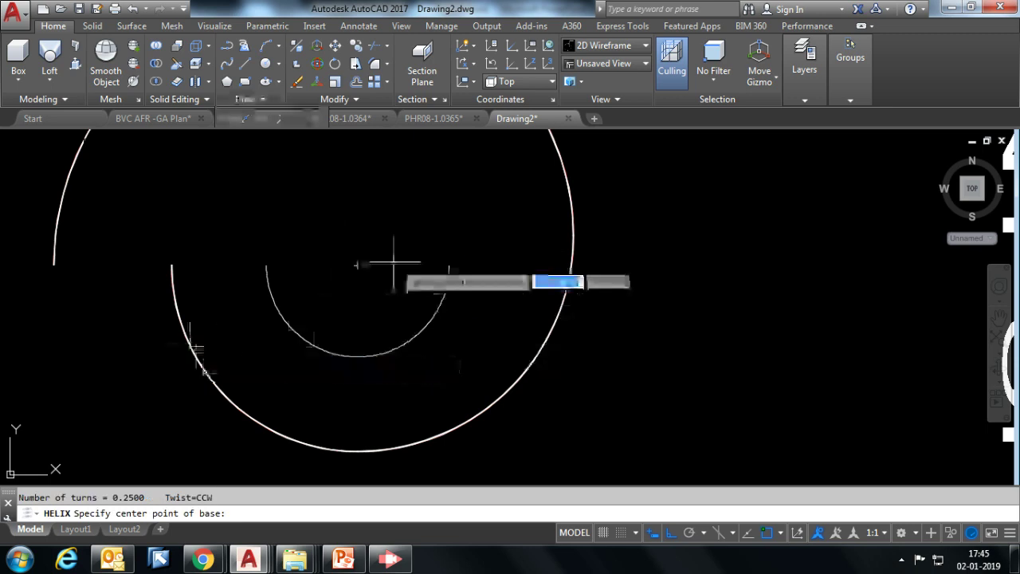
pyautogui.click(357, 265)
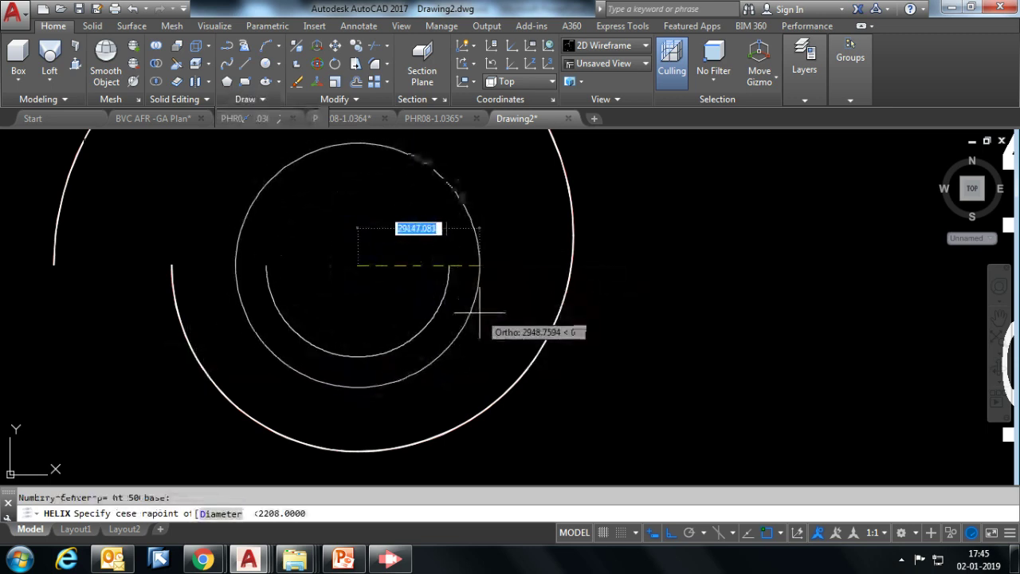
pyautogui.write('8')
pyautogui.press('Return')
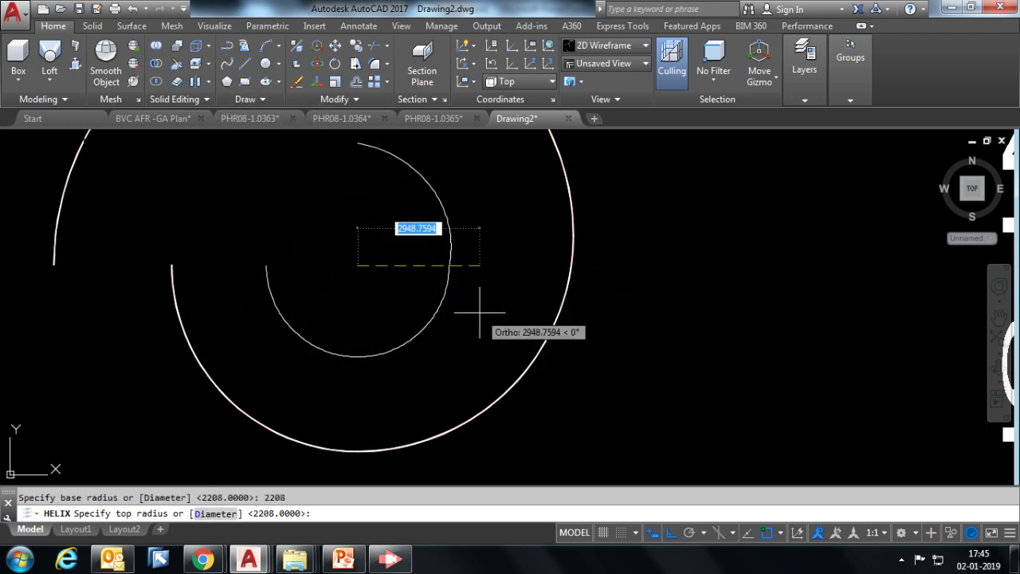
pyautogui.press('Return')
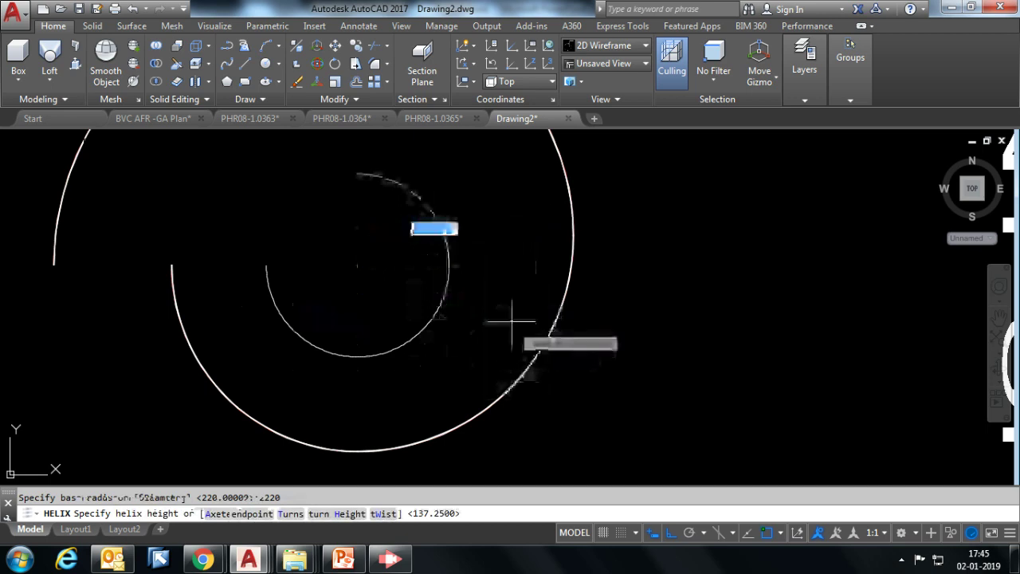
pyautogui.write('H')
pyautogui.press('Return')
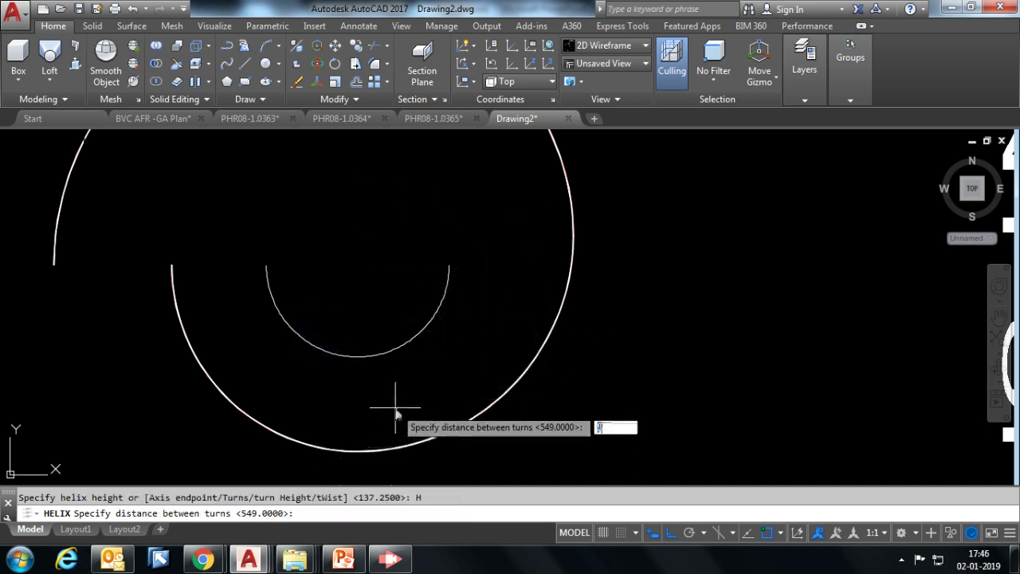
pyautogui.write('49')
pyautogui.press('Return')
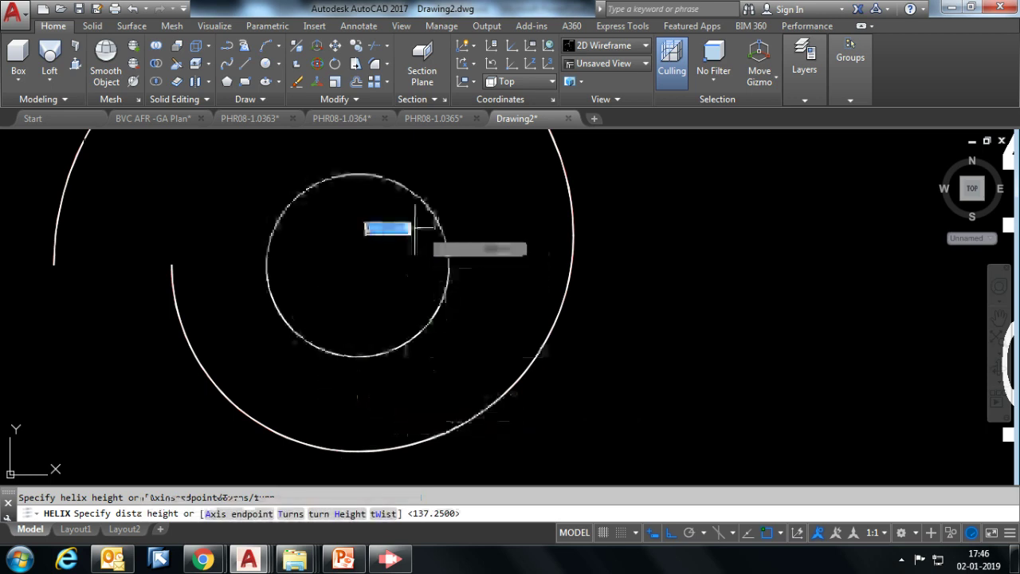
pyautogui.write('T')
pyautogui.press('Return')
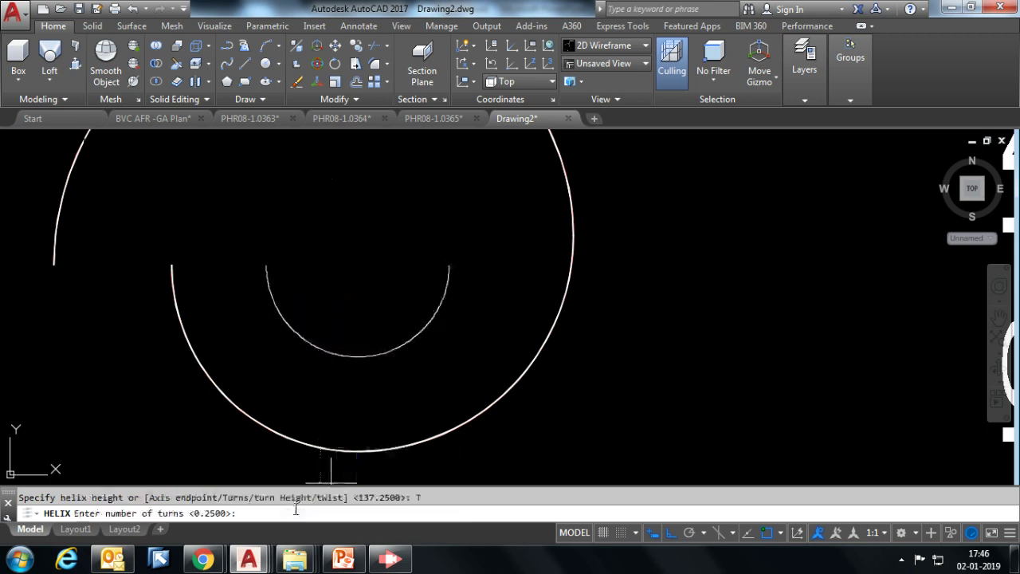
pyautogui.write('.25')
pyautogui.press('Return')
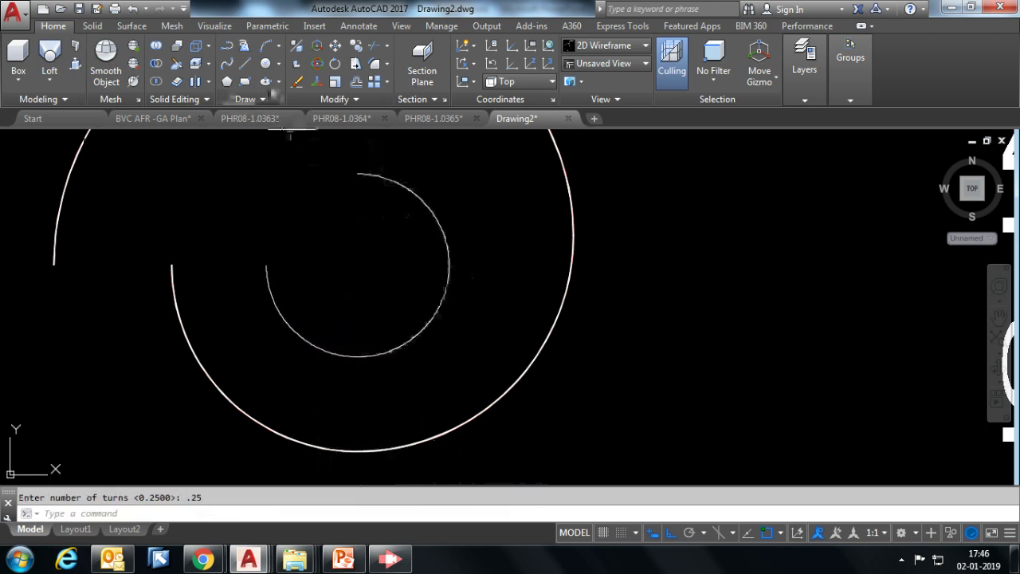
pyautogui.click(317, 101)
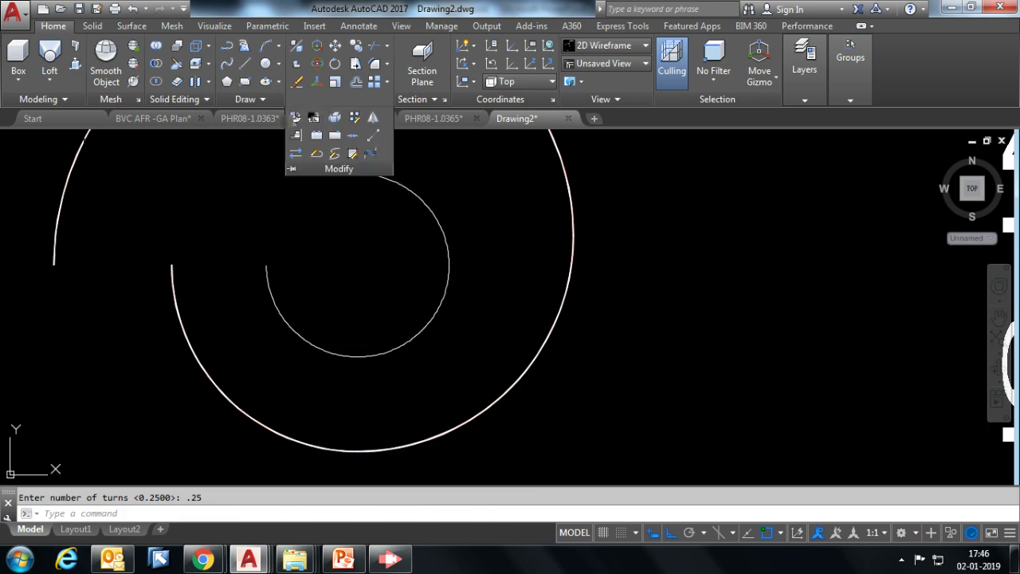
# Start another helix at the circles' centre, keeping the radii and turn height, and choose Turns
pyautogui.click(249, 101)
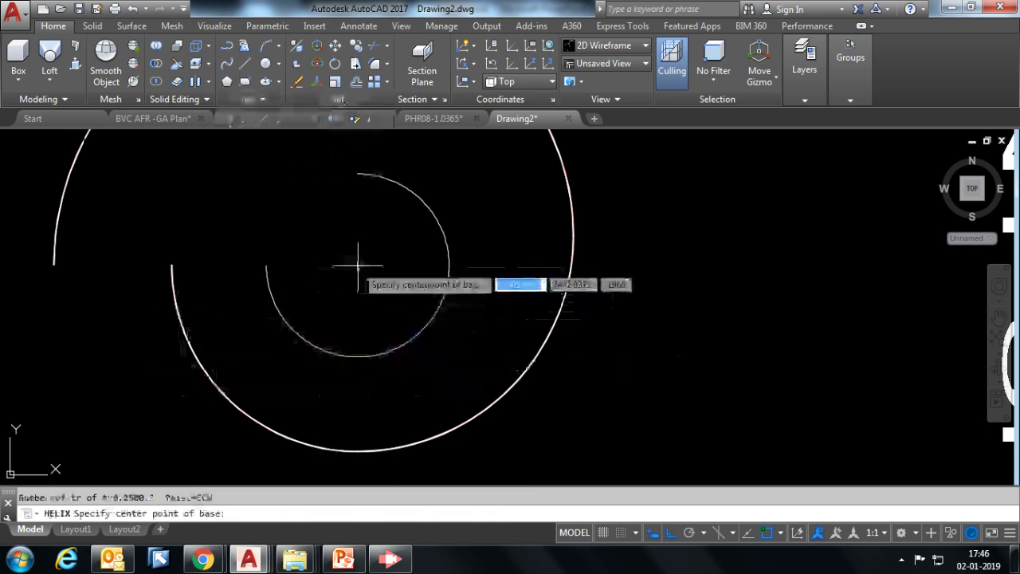
pyautogui.click(391, 559)
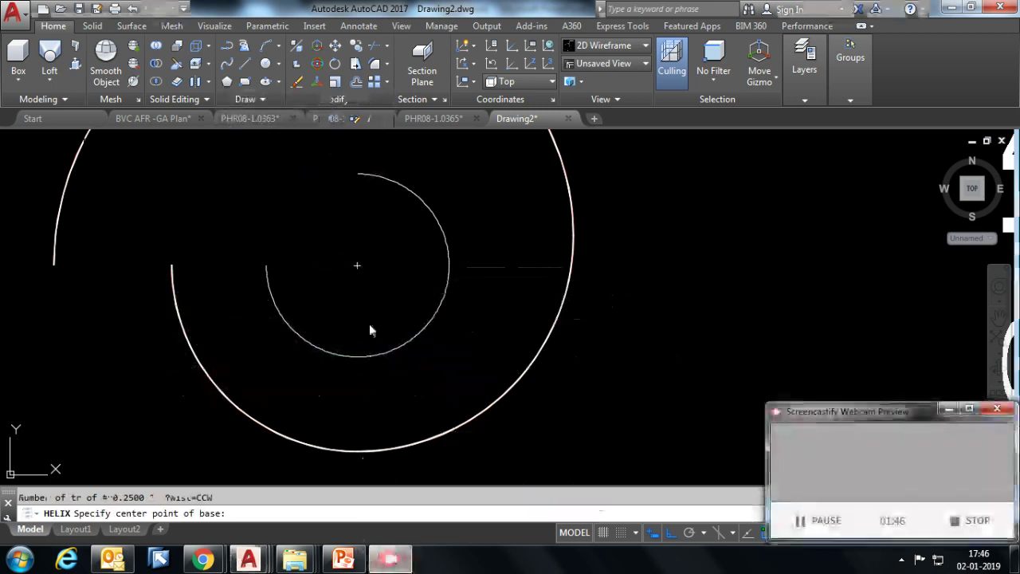
pyautogui.click(356, 266)
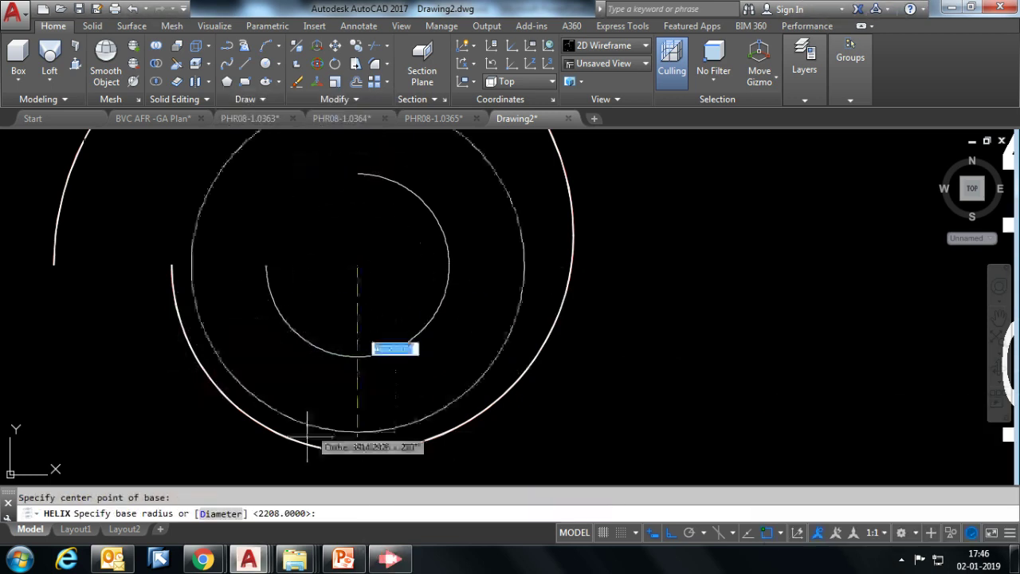
pyautogui.press('Return')
pyautogui.press('Return')
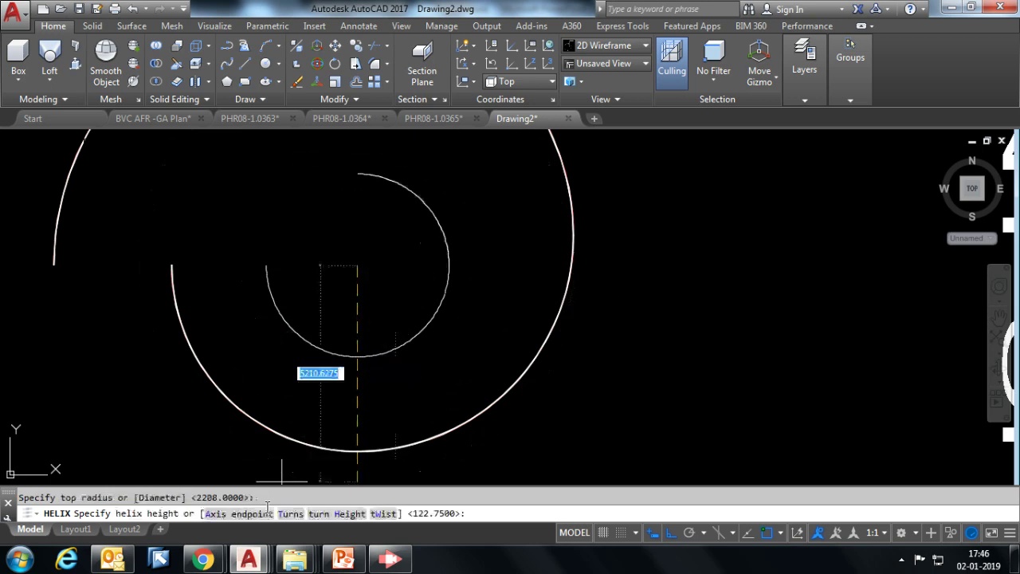
pyautogui.click(349, 513)
pyautogui.write('4')
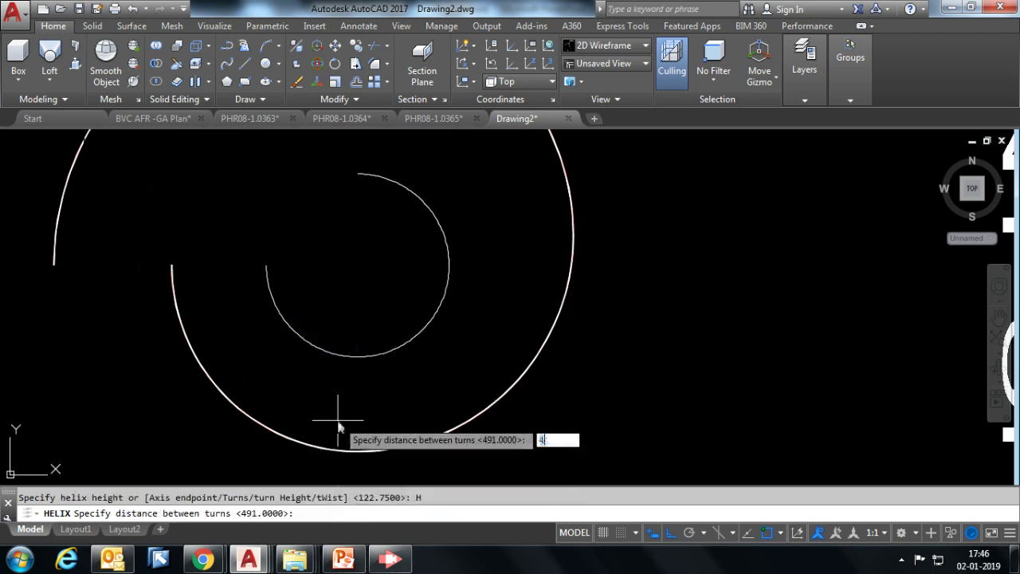
pyautogui.press('Return')
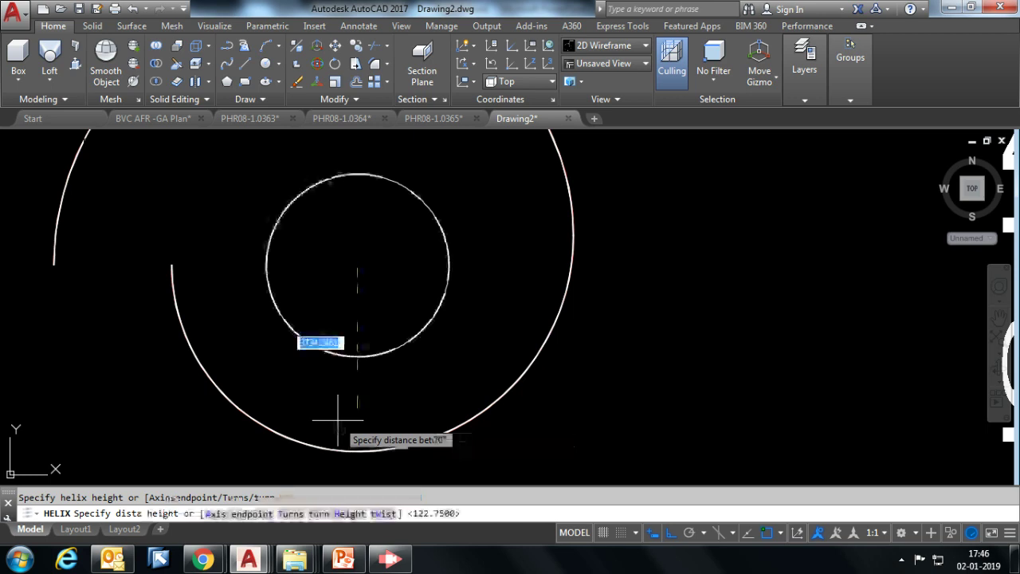
pyautogui.click(290, 514)
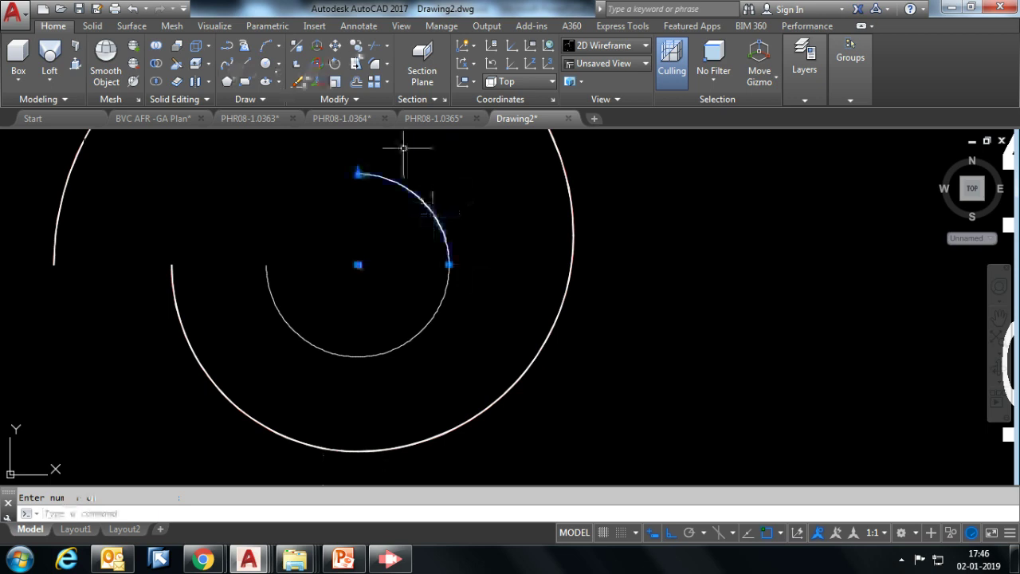
# Rotate the quarter-turn helix about the small inner circle's centre and view it in 3D
pyautogui.click(334, 63)
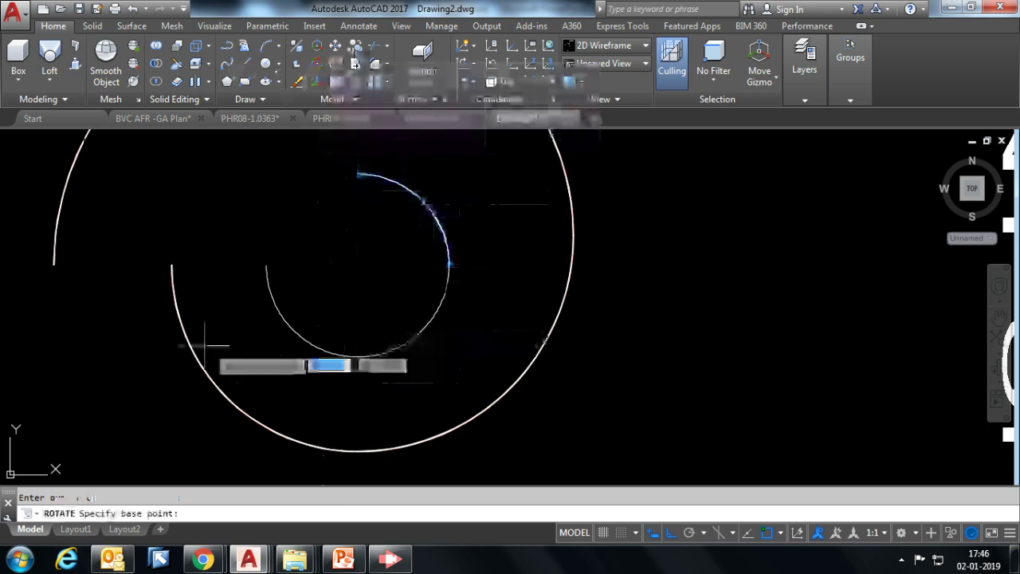
pyautogui.click(357, 265)
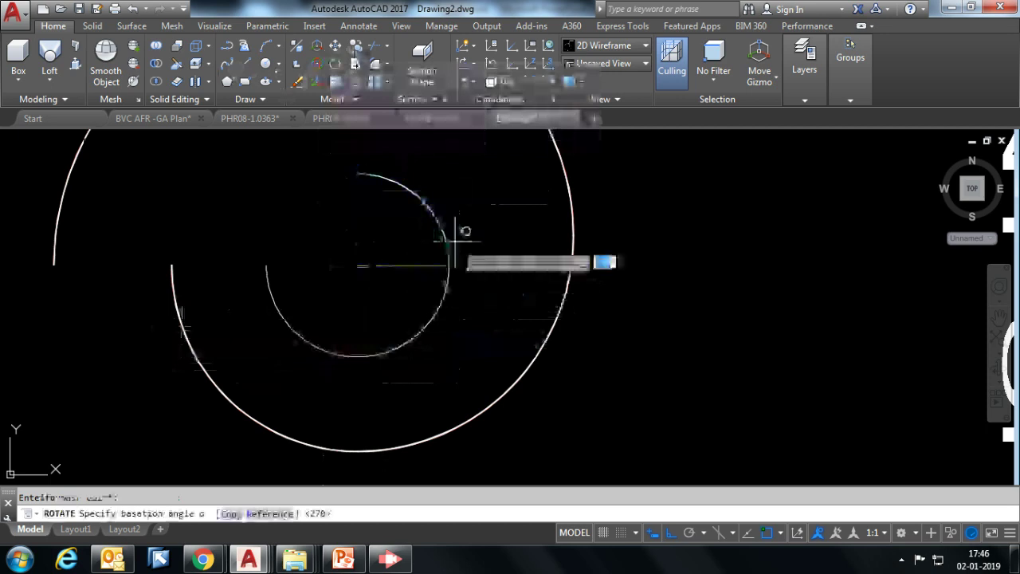
pyautogui.click(375, 147)
pyautogui.scroll(-2, 425, 239)
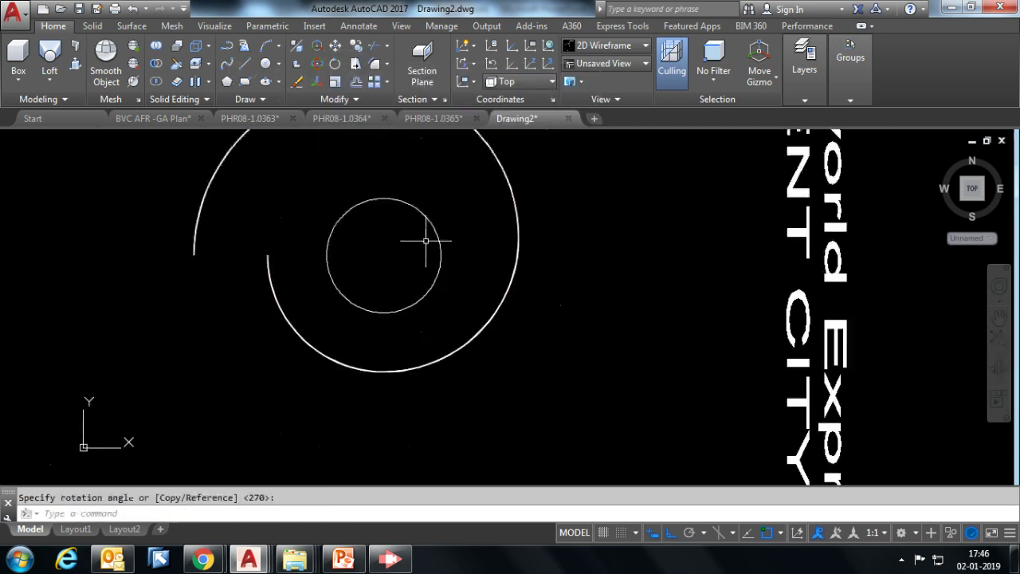
pyautogui.keyDown('shift'); pyautogui.moveTo(444, 303); pyautogui.dragTo(405, 230, button='middle'); pyautogui.keyUp('shift')
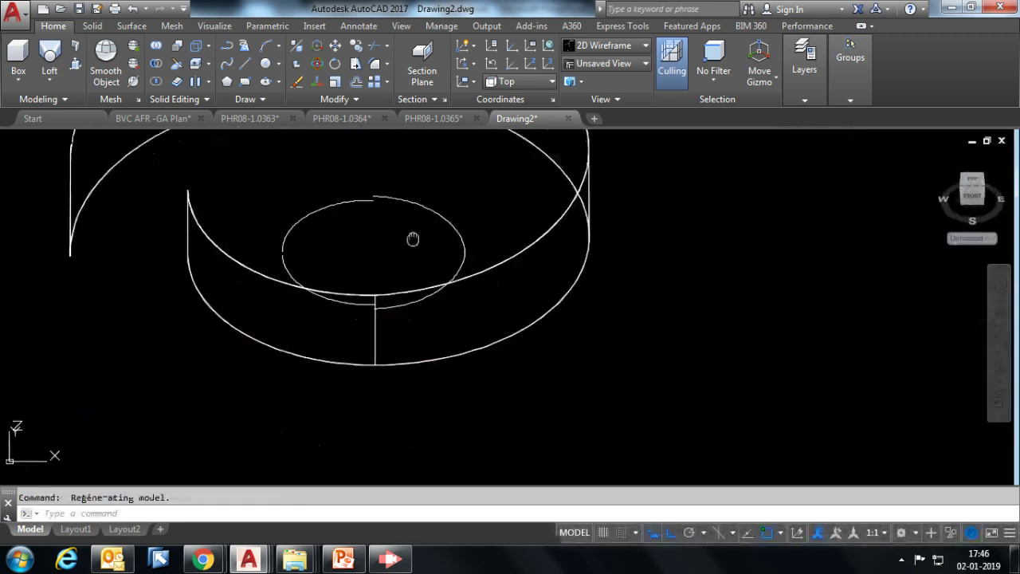
pyautogui.scroll(5, 439, 269)
pyautogui.scroll(-4, 506, 305)
pyautogui.moveTo(381, 333)
pyautogui.keyDown('shift'); pyautogui.mouseDown(button='middle')
pyautogui.moveTo(405, 339)
pyautogui.moveTo(369, 342)
pyautogui.moveTo(424, 359)
pyautogui.moveTo(417, 329)
pyautogui.moveTo(366, 328)
pyautogui.mouseUp(button='middle'); pyautogui.keyUp('shift')
# Move the helix arc twice by its endpoint toward the inner circle
pyautogui.scroll(3, 366, 328)
pyautogui.click(366, 328)
pyautogui.press('Return')
pyautogui.click(293, 322)
pyautogui.scroll(-3, 297, 295)
pyautogui.scroll(-2, 342, 303)
pyautogui.scroll(4, 371, 285)
pyautogui.click(371, 284)
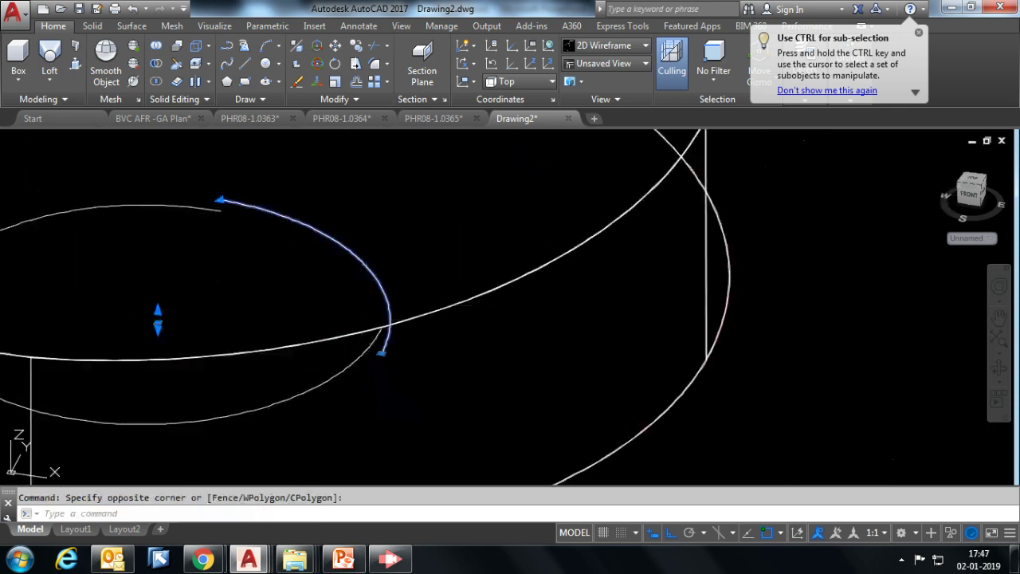
pyautogui.write('m')
pyautogui.press('Return')
pyautogui.click(382, 351)
pyautogui.scroll(3, 383, 351)
pyautogui.scroll(2, 362, 255)
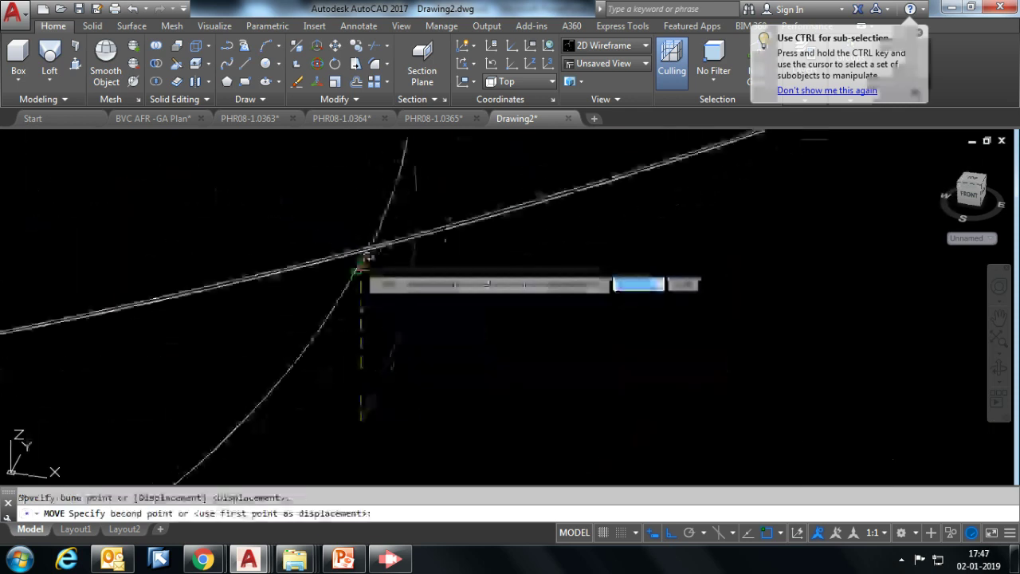
pyautogui.scroll(-3, 364, 260)
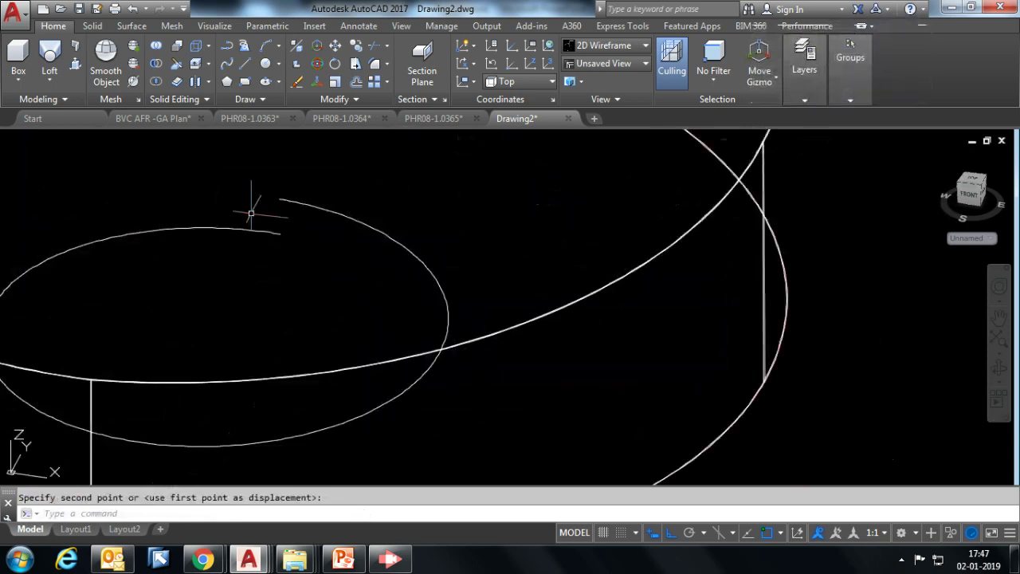
pyautogui.click(255, 226)
# Nudge the arc slightly upward, then zoom into a close-up of the curve
pyautogui.write('m')
pyautogui.press('Return')
pyautogui.click(282, 212)
pyautogui.click(282, 200)
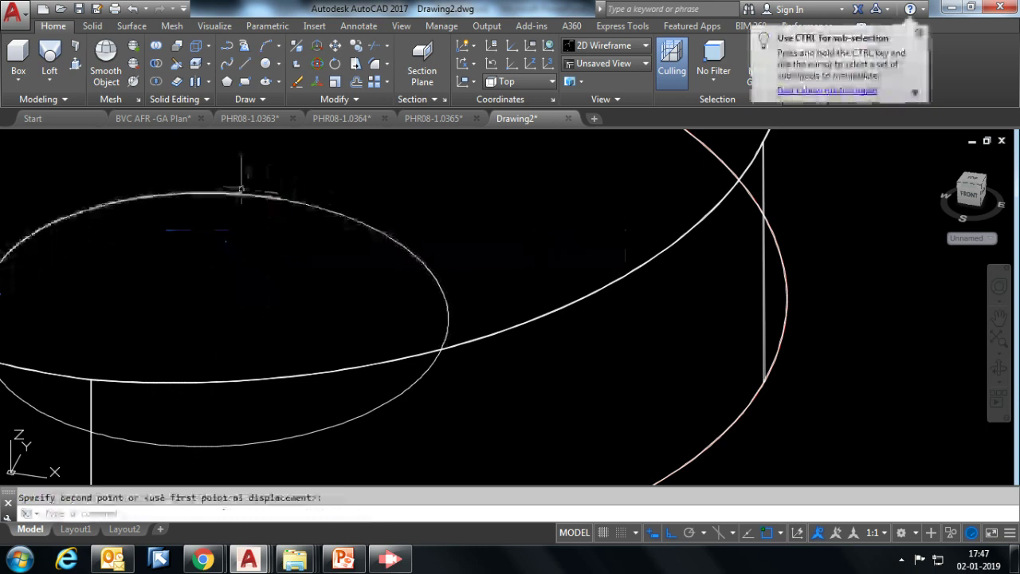
pyautogui.scroll(3, 328, 215)
pyautogui.press('Escape')
pyautogui.scroll(2, 329, 214)
pyautogui.scroll(2, 358, 247)
pyautogui.scroll(2, 370, 287)
pyautogui.scroll(2, 364, 271)
pyautogui.moveTo(364, 262)
pyautogui.mouseDown(button='middle')
pyautogui.moveTo(422, 284)
pyautogui.moveTo(247, 258)
pyautogui.mouseUp(button='middle')
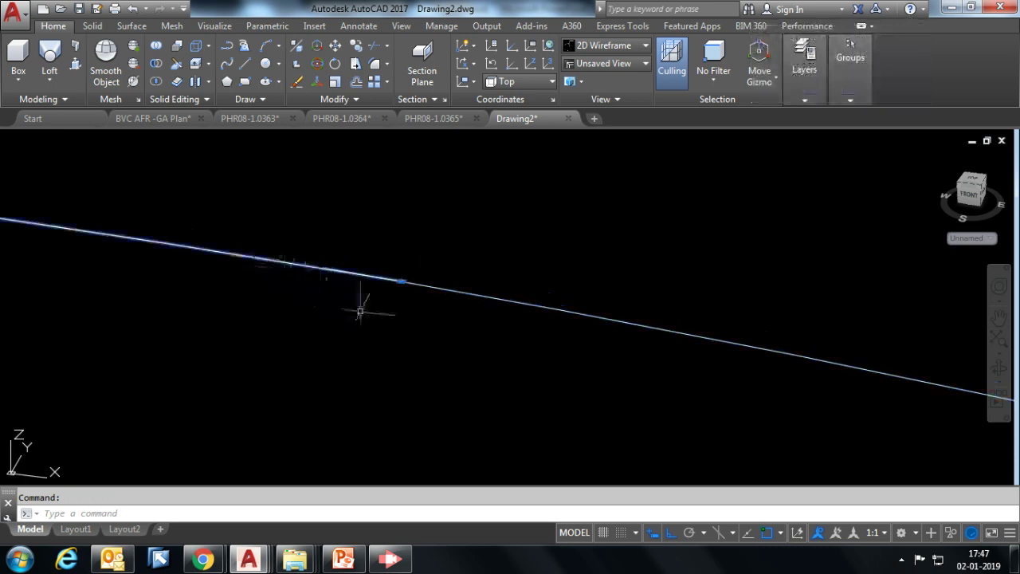
# Move the curve from its endpoint to the target point on the spiral wall
pyautogui.write('m')
pyautogui.press('space')
pyautogui.click(405, 279)
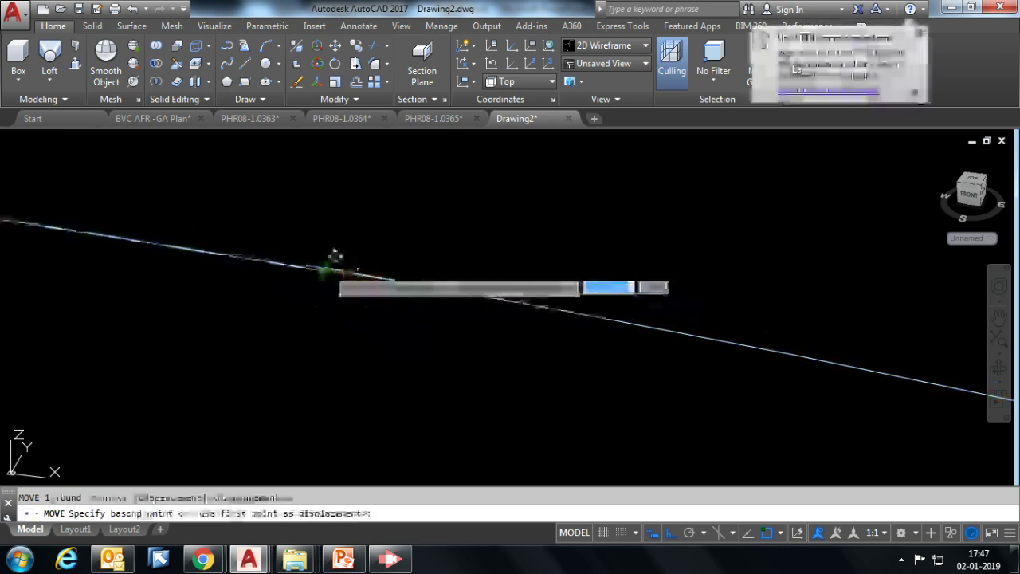
pyautogui.scroll(-2, 327, 266)
pyautogui.scroll(-3, 326, 265)
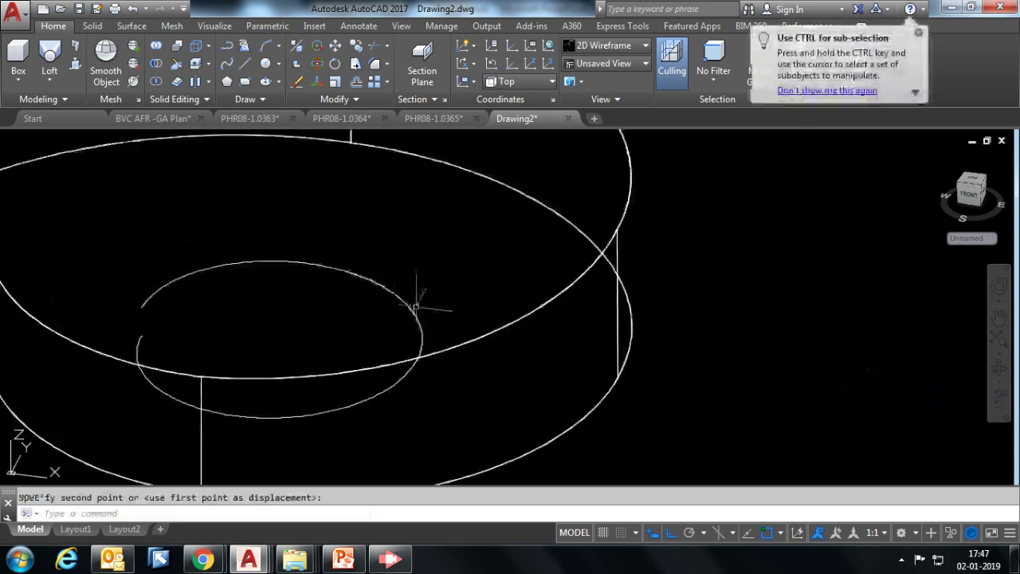
pyautogui.scroll(3, 420, 328)
pyautogui.scroll(2, 421, 342)
pyautogui.click(492, 323)
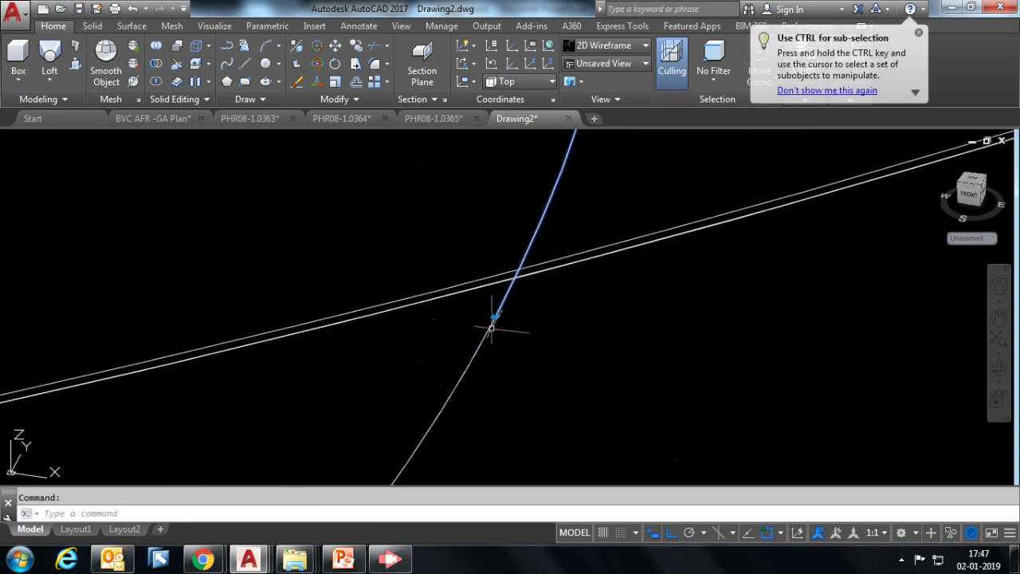
pyautogui.scroll(-2, 488, 328)
pyautogui.scroll(-3, 485, 322)
pyautogui.scroll(-3, 530, 307)
pyautogui.scroll(4, 446, 364)
pyautogui.scroll(2, 408, 364)
pyautogui.scroll(3, 433, 387)
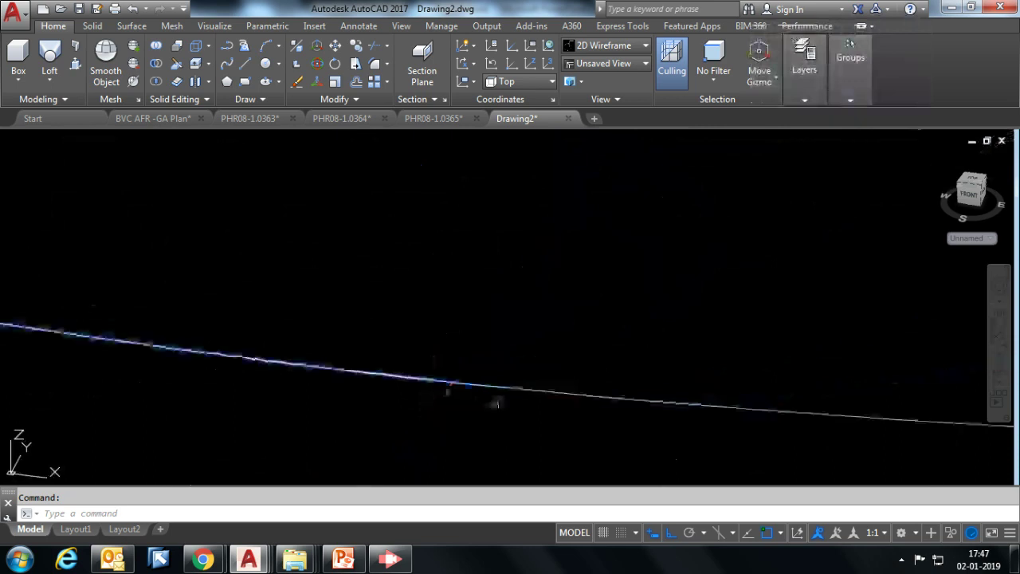
pyautogui.press('Escape')
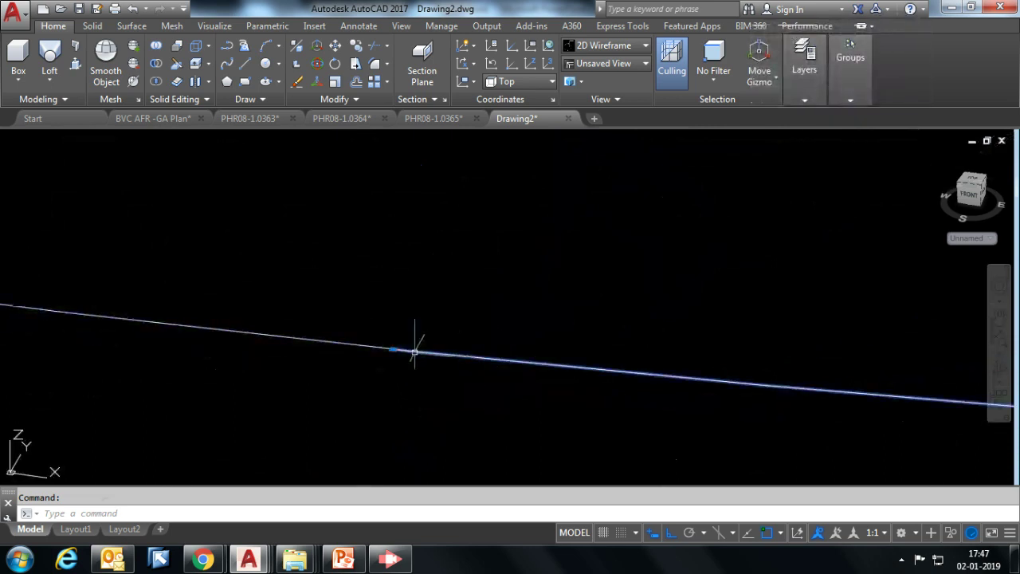
# Make a final move of the curve onto the inner circle and check it obliquely
pyautogui.write('m')
pyautogui.press('Return')
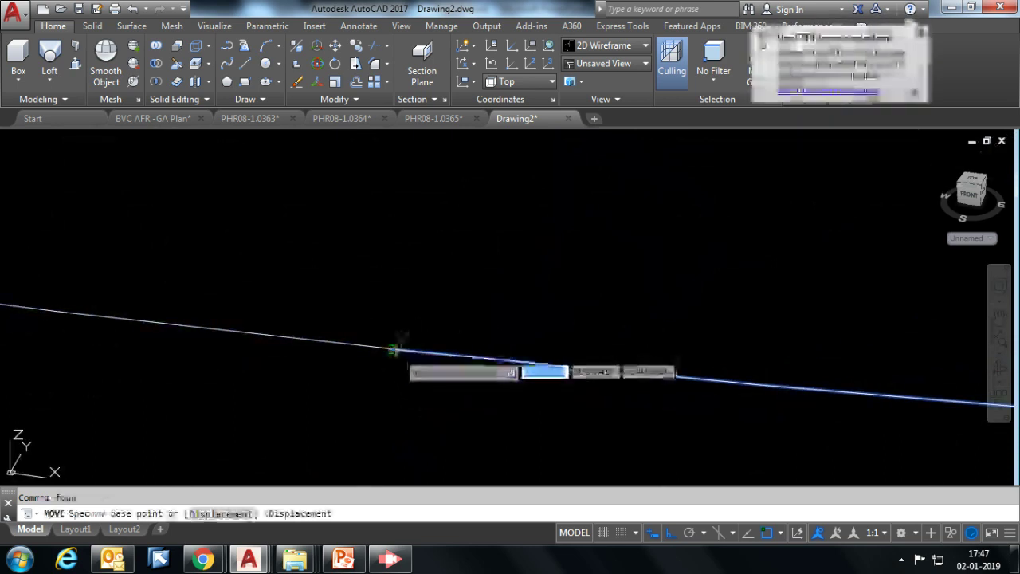
pyautogui.press('Escape')
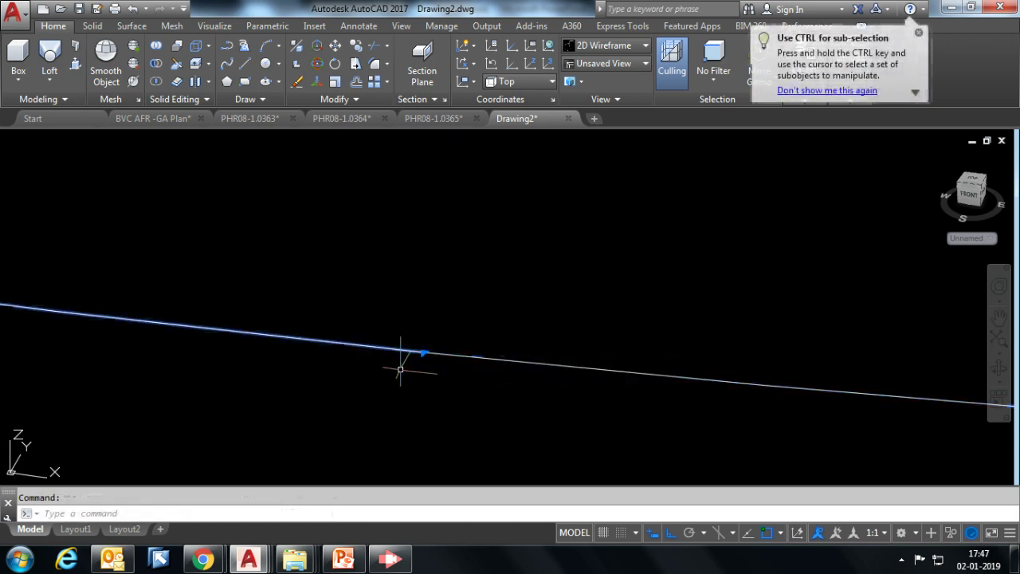
pyautogui.press('Return')
pyautogui.click(418, 344)
pyautogui.click(353, 360)
pyautogui.keyDown('shift'); pyautogui.moveTo(353, 360); pyautogui.dragTo(364, 342, button='middle'); pyautogui.keyUp('shift')
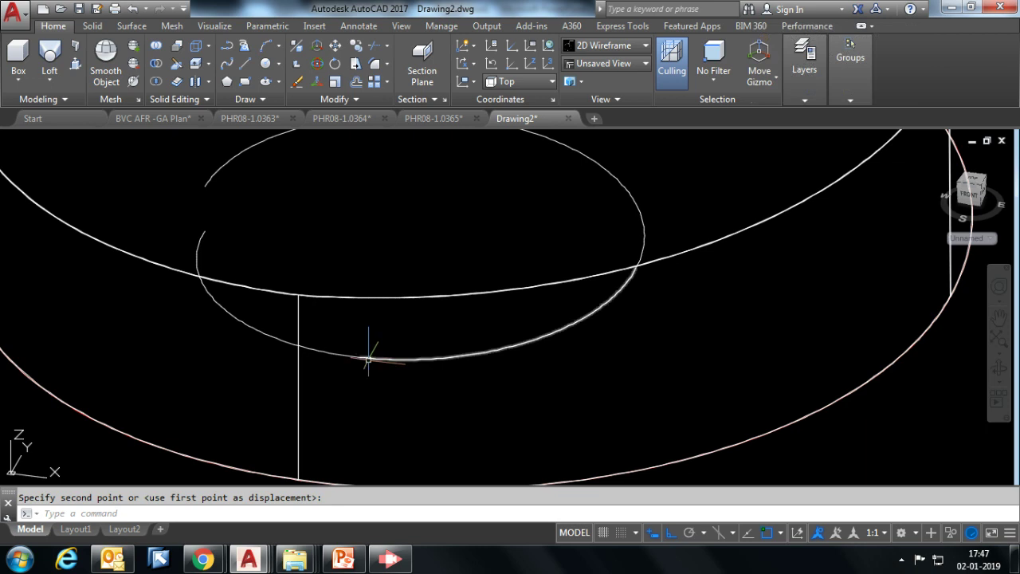
pyautogui.scroll(-3, 437, 360)
pyautogui.scroll(-2, 437, 360)
pyautogui.scroll(-2, 441, 362)
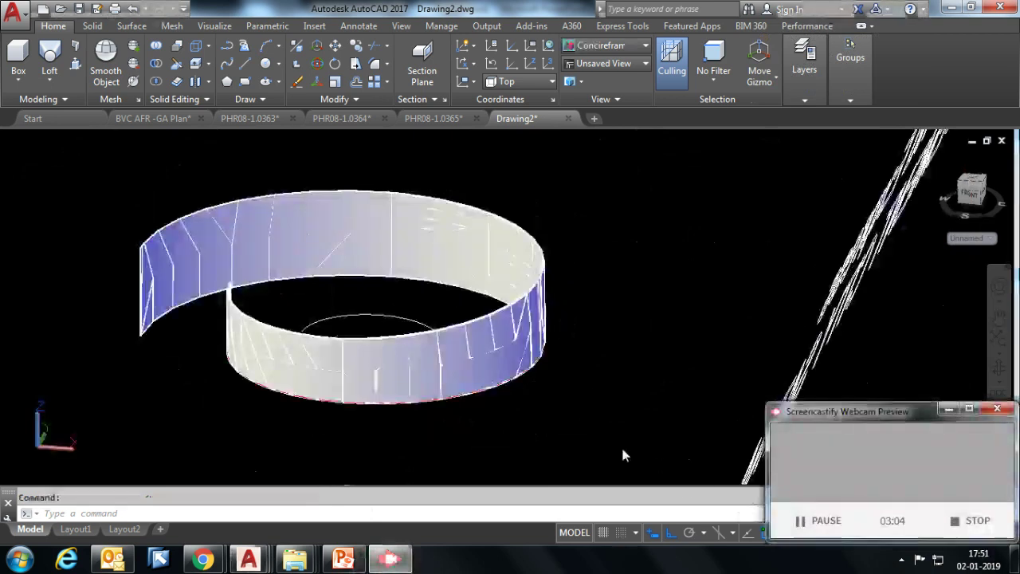
# Switch the visual style to 2D Wireframe
pyautogui.moveTo(390, 404)
pyautogui.keyDown('shift'); pyautogui.mouseDown(button='middle')
pyautogui.moveTo(407, 346)
pyautogui.moveTo(387, 373)
pyautogui.moveTo(238, 369)
pyautogui.mouseUp(button='middle'); pyautogui.keyUp('shift')
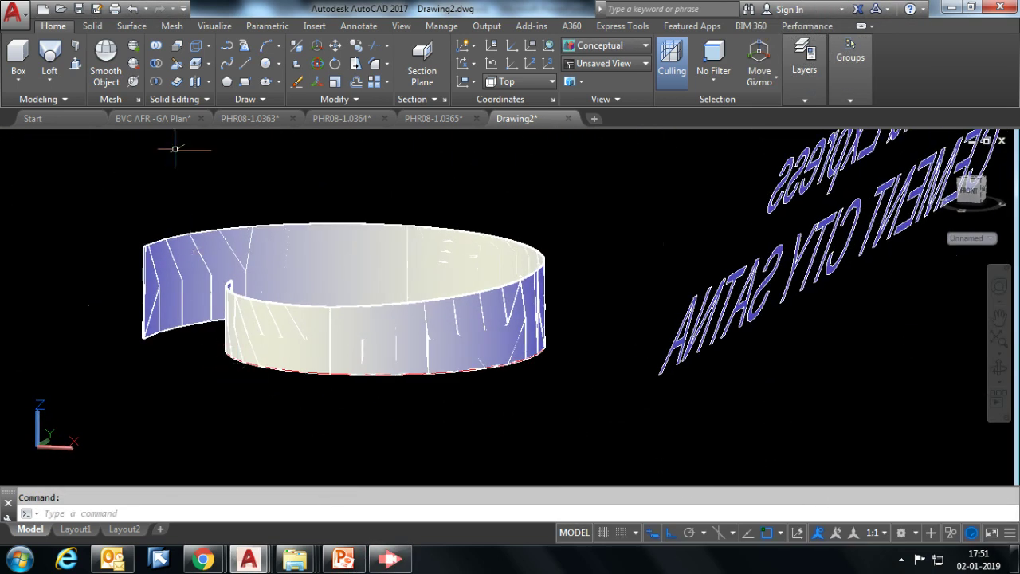
pyautogui.click(107, 144)
pyautogui.click(143, 176)
# Window-select the inner ellipse and move it straight up by 19
pyautogui.scroll(2, 303, 338)
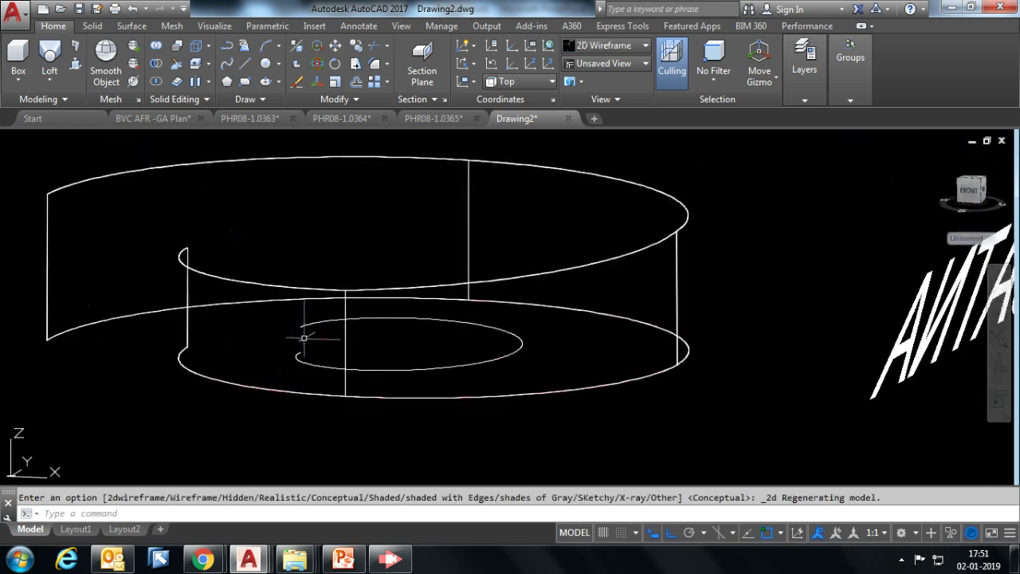
pyautogui.click(279, 311)
pyautogui.scroll(2, 381, 359)
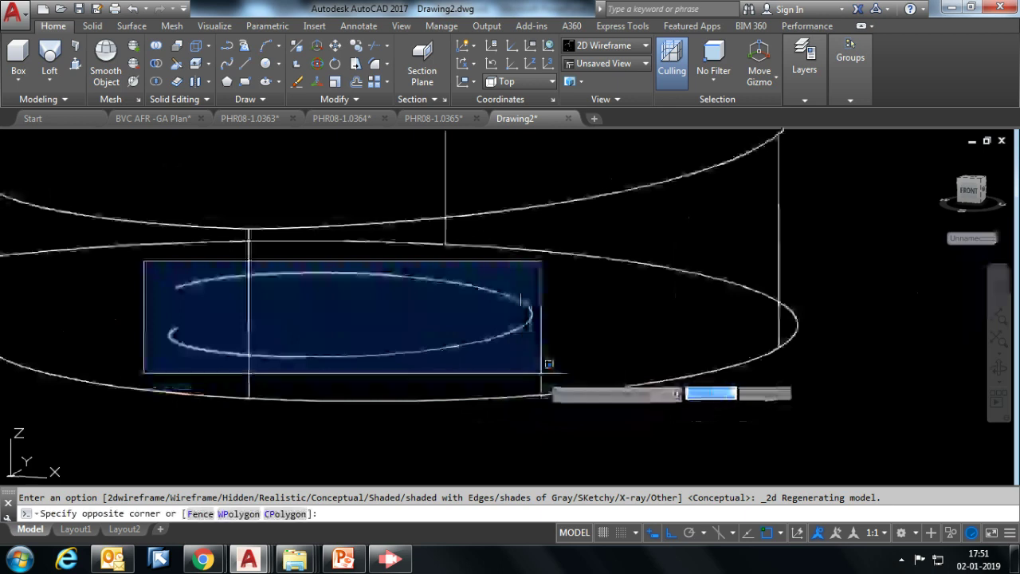
pyautogui.click(574, 368)
pyautogui.scroll(-3, 455, 364)
pyautogui.scroll(-2, 456, 390)
pyautogui.press('Return')
pyautogui.click(476, 422)
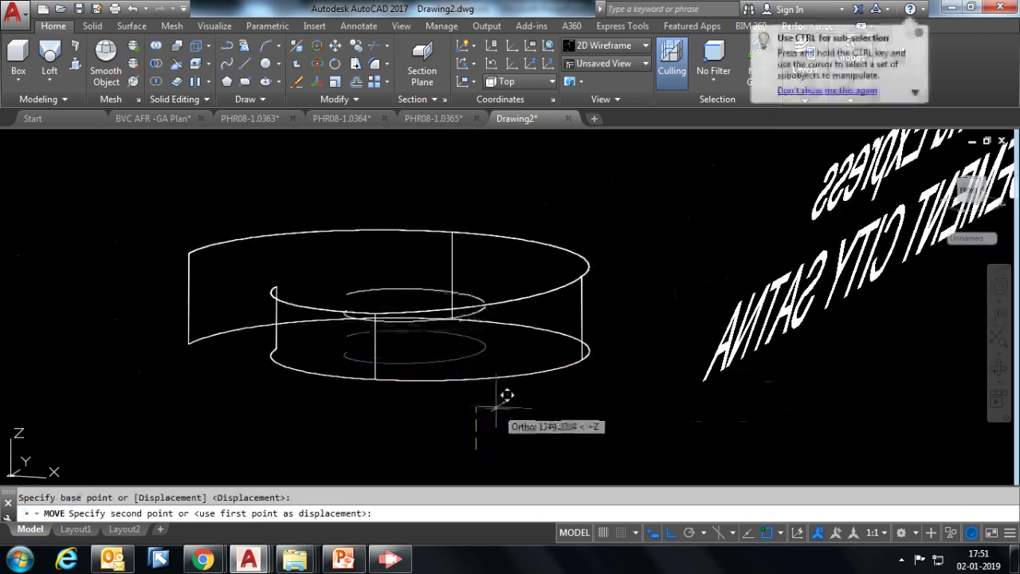
pyautogui.write('1966')
pyautogui.press('Return')
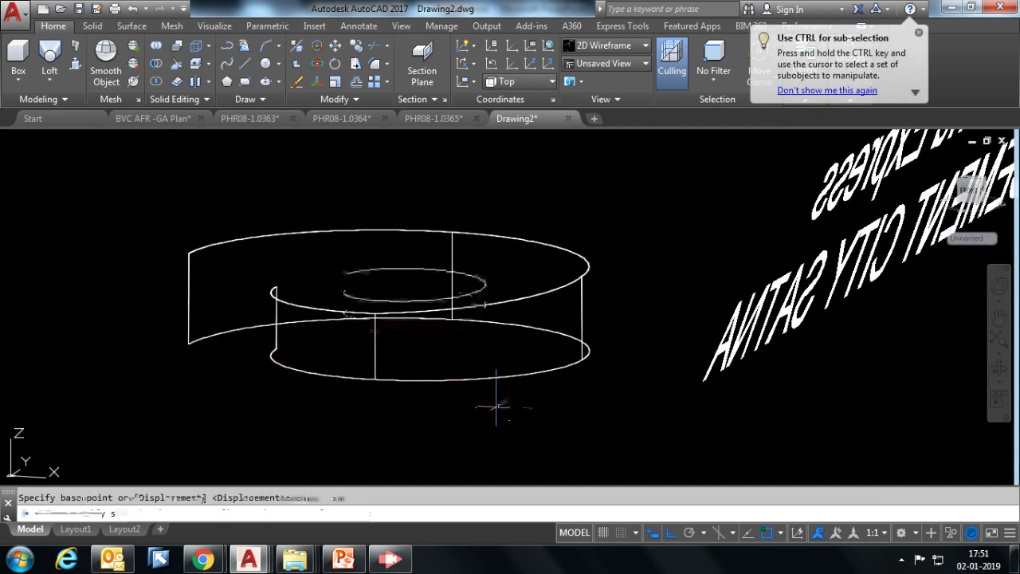
pyautogui.scroll(3, 339, 267)
pyautogui.moveTo(368, 291)
pyautogui.keyDown('shift'); pyautogui.mouseDown(button='middle')
pyautogui.moveTo(448, 326)
pyautogui.moveTo(480, 326)
pyautogui.moveTo(443, 324)
pyautogui.mouseUp(button='middle'); pyautogui.keyUp('shift')
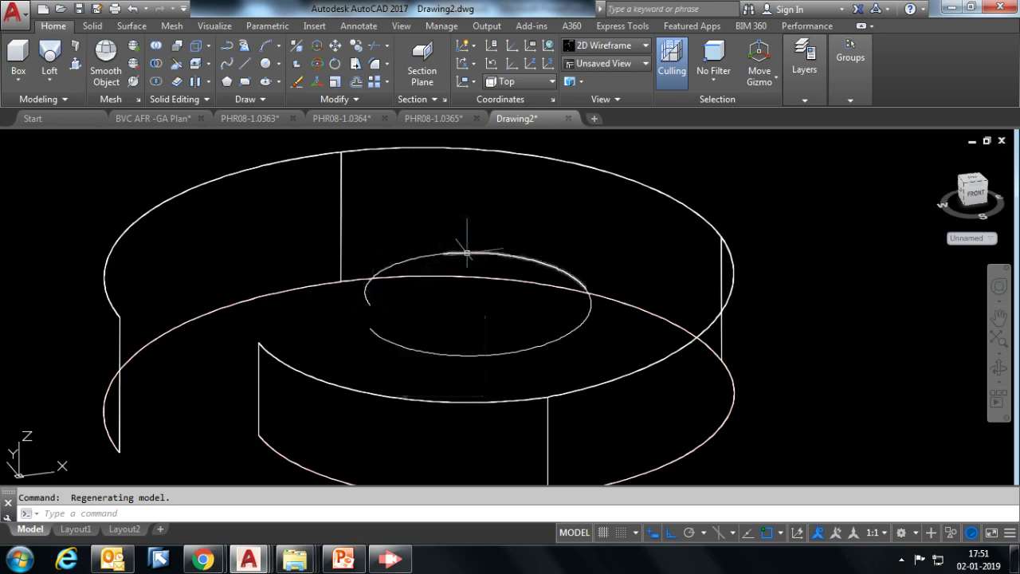
# Loft between the upper and lower ellipses with cross sections only, then select the ring
pyautogui.click(411, 548)
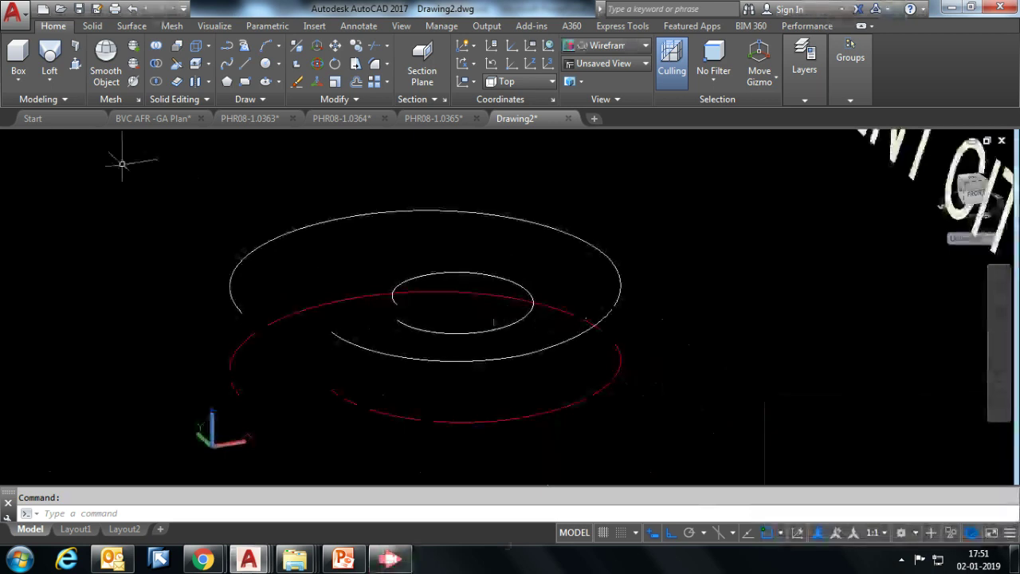
pyautogui.click(51, 52)
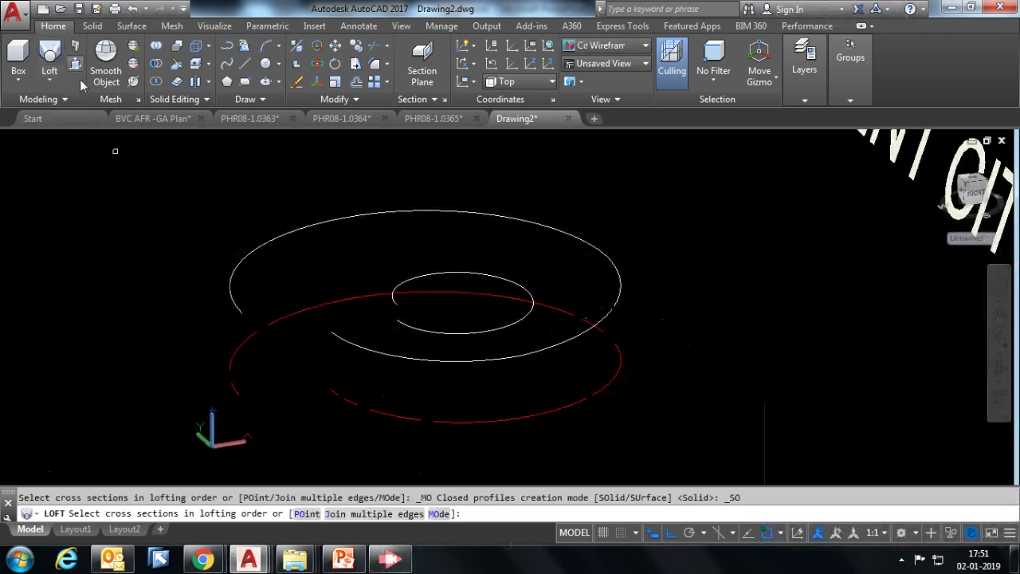
pyautogui.click(498, 356)
pyautogui.click(484, 332)
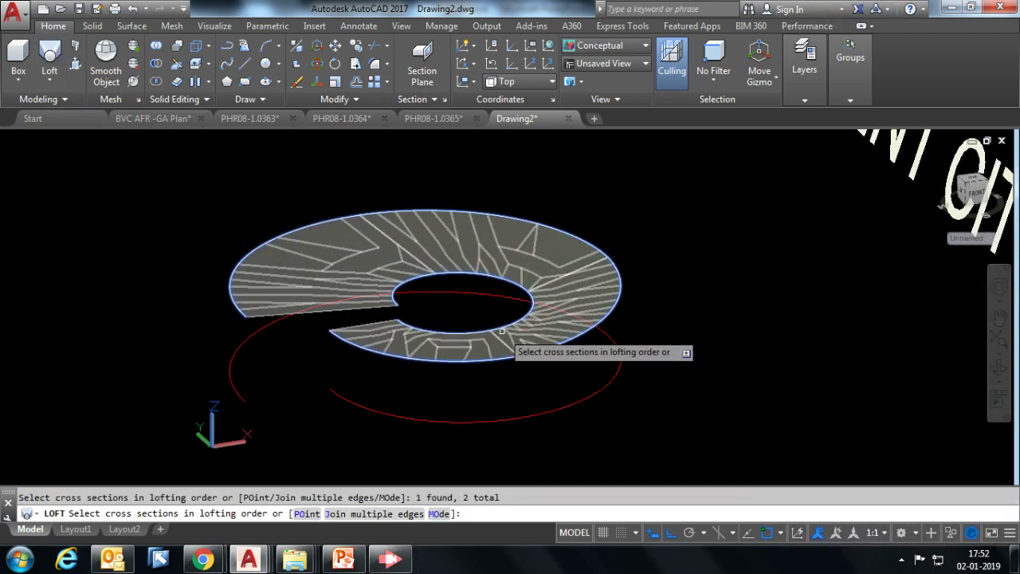
pyautogui.scroll(2, 467, 319)
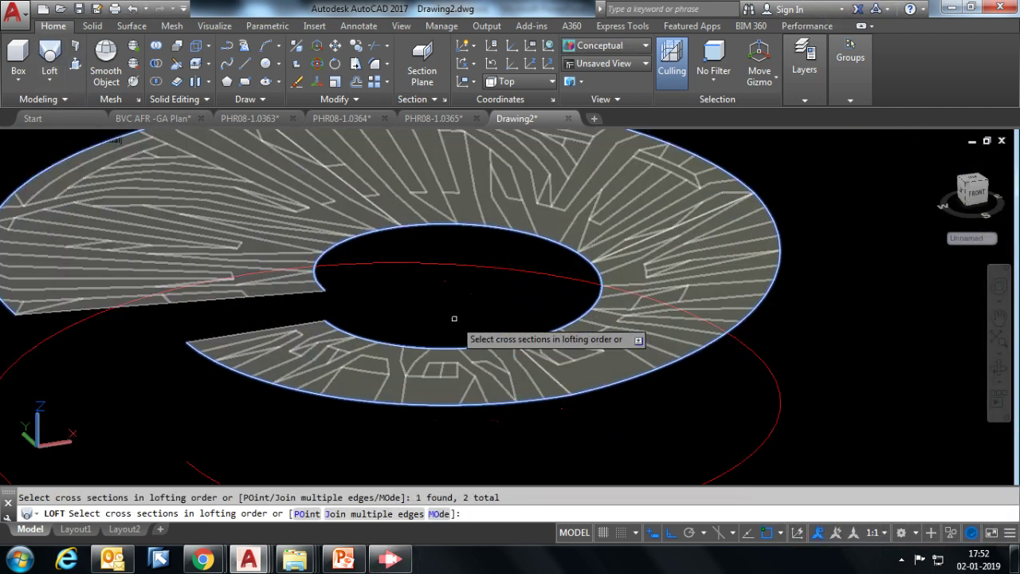
pyautogui.press('Return')
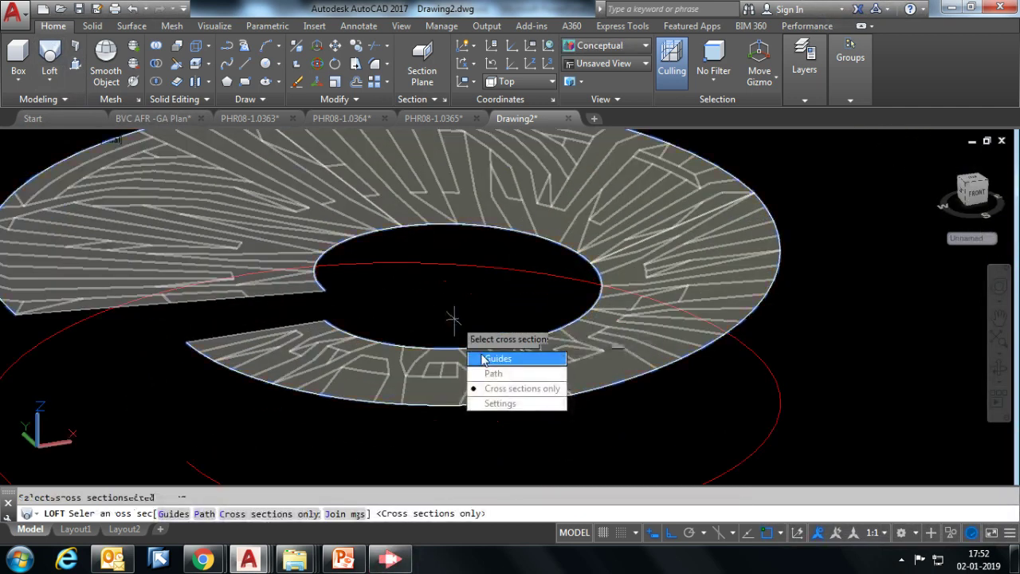
pyautogui.press('Return')
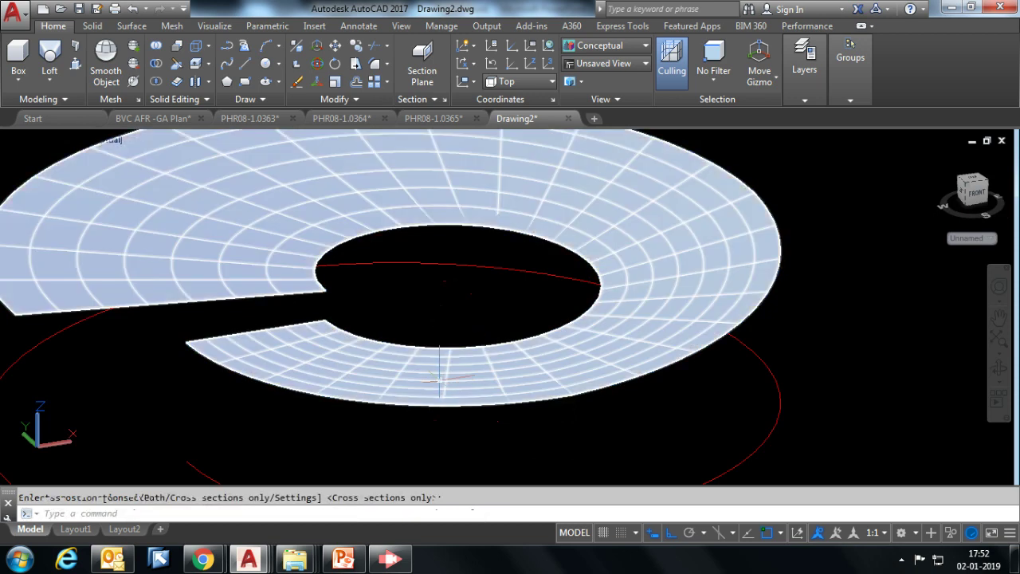
pyautogui.click(427, 372)
pyautogui.scroll(-2, 391, 343)
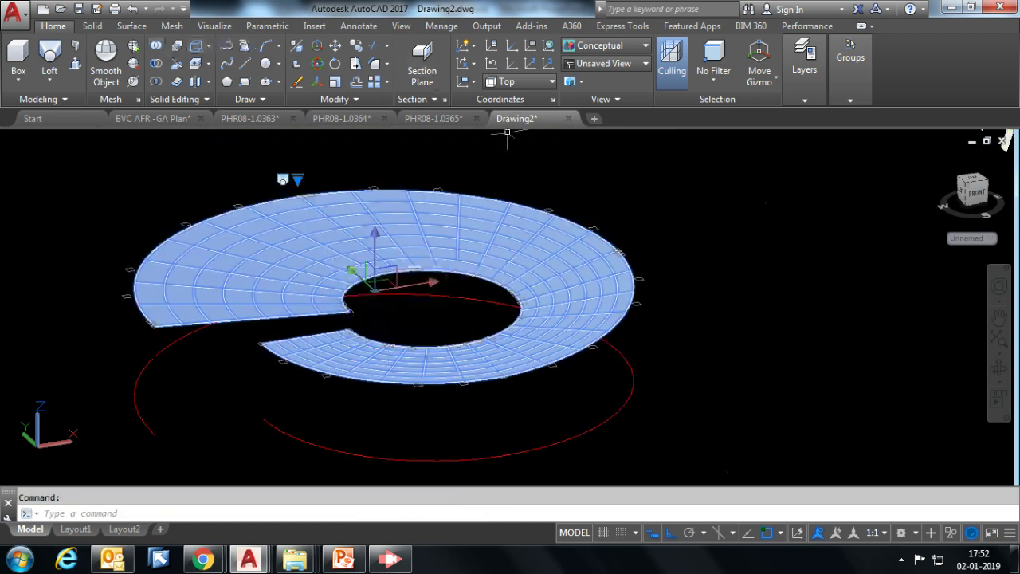
pyautogui.click(92, 28)
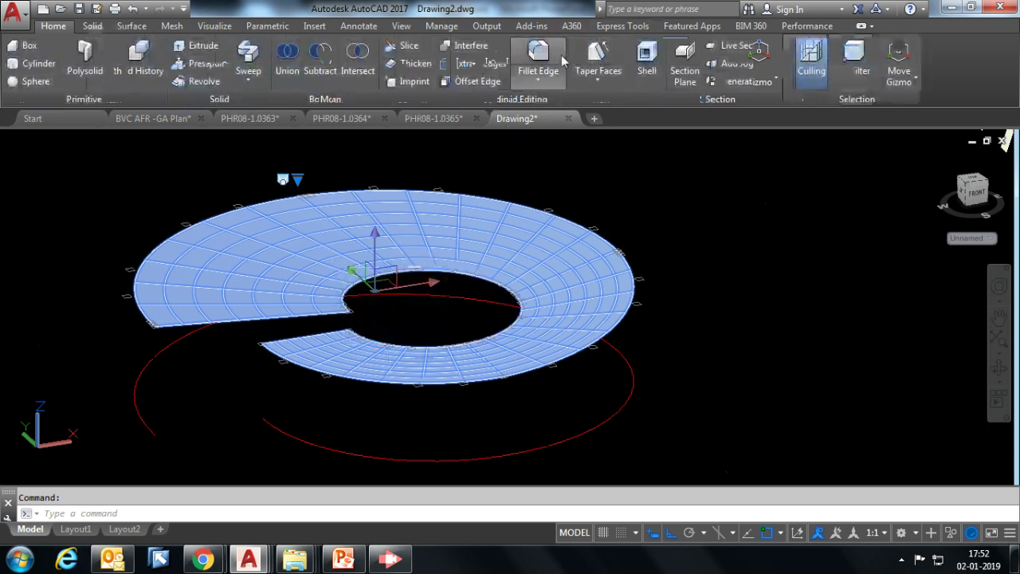
# Thicken the lofted ring surface by 8 and orbit around the resulting slab
pyautogui.click(411, 64)
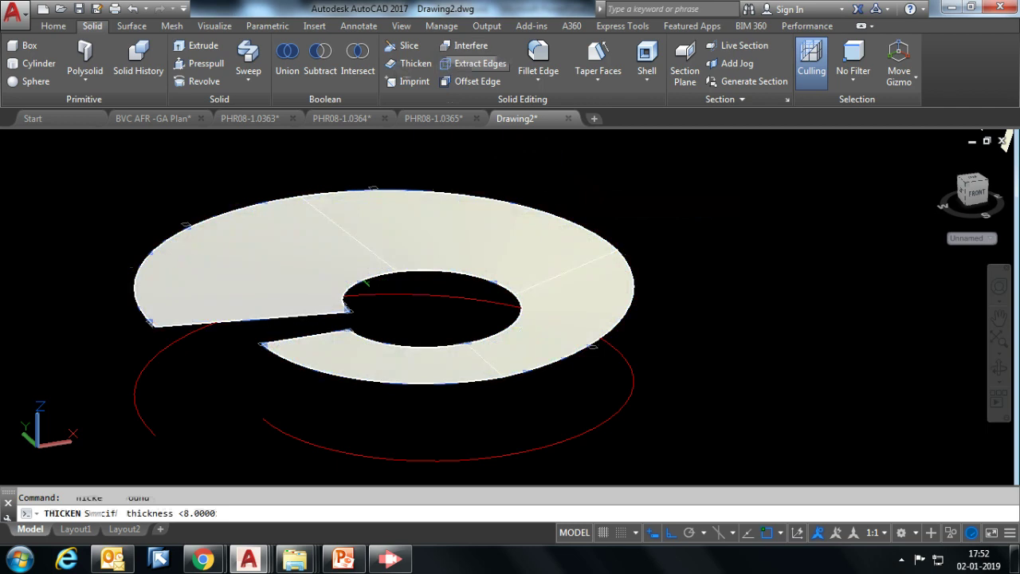
pyautogui.write('8')
pyautogui.press('Return')
pyautogui.scroll(3, 322, 274)
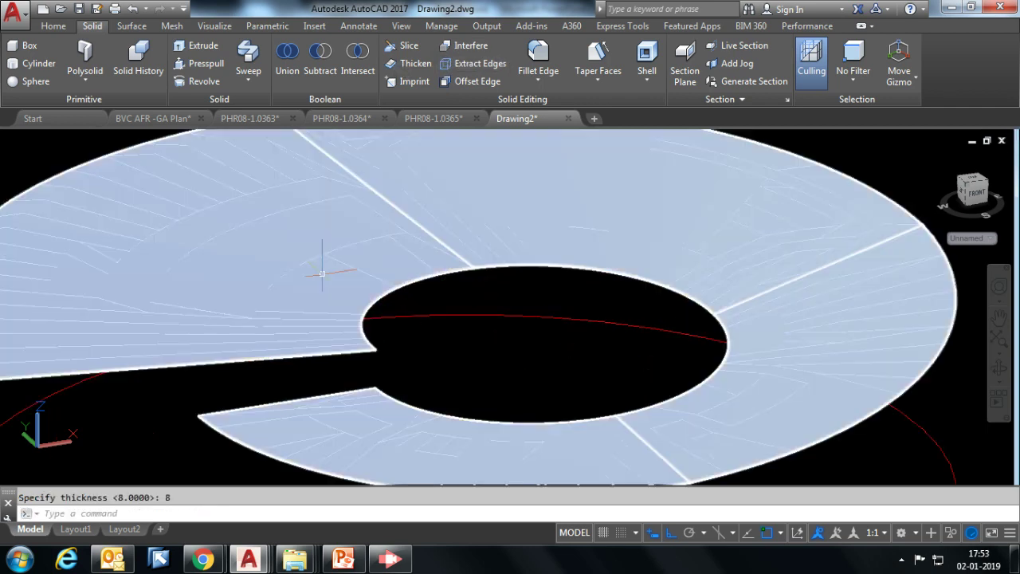
pyautogui.keyDown('shift'); pyautogui.moveTo(322, 273); pyautogui.dragTo(353, 278, button='middle'); pyautogui.keyUp('shift')
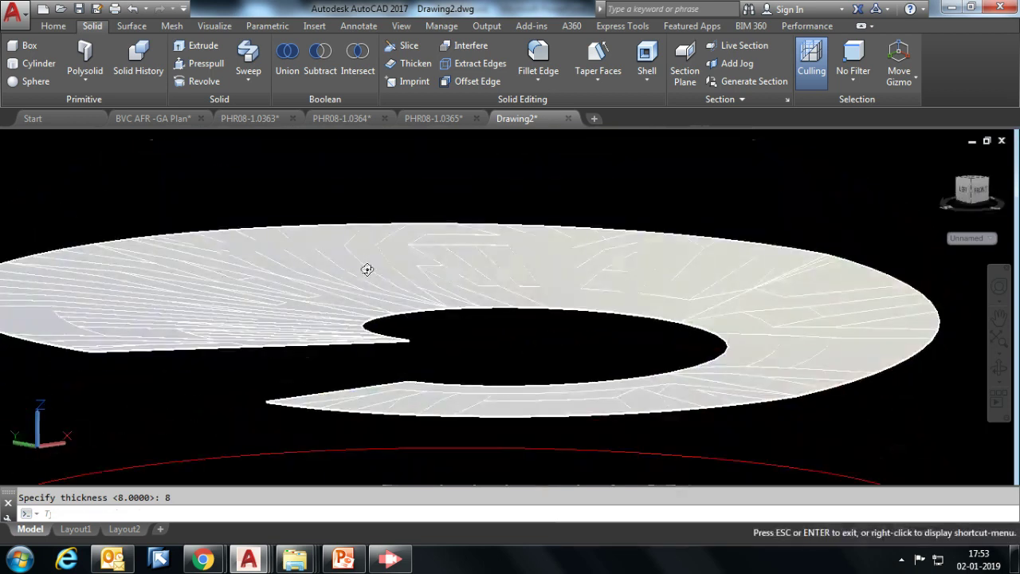
pyautogui.scroll(5, 391, 324)
pyautogui.keyDown('shift'); pyautogui.moveTo(427, 364); pyautogui.dragTo(518, 386, button='middle'); pyautogui.keyUp('shift')
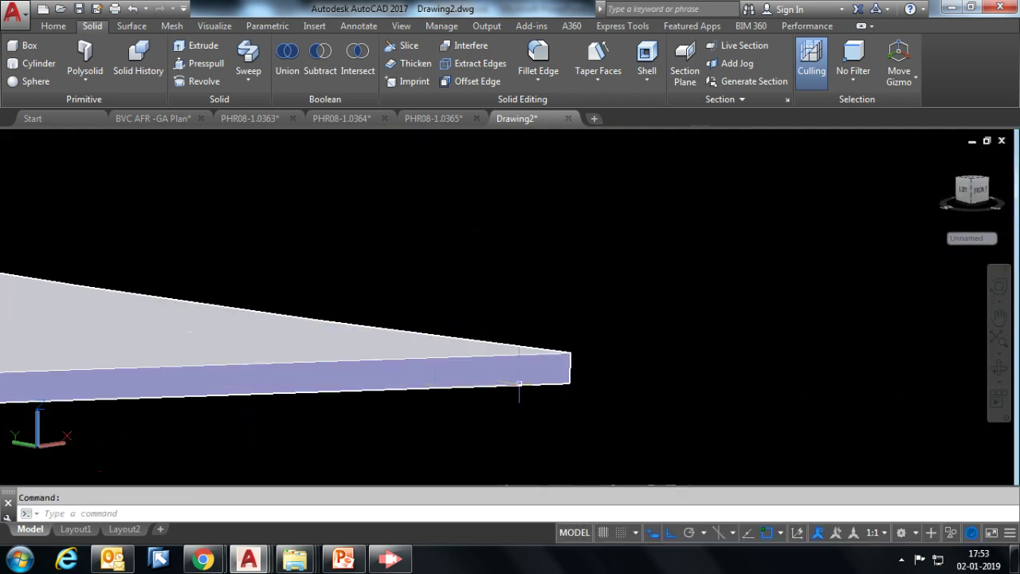
pyautogui.scroll(-4, 498, 308)
pyautogui.scroll(-4, 498, 309)
pyautogui.moveTo(530, 311)
pyautogui.keyDown('shift'); pyautogui.mouseDown(button='middle')
pyautogui.moveTo(506, 337)
pyautogui.moveTo(417, 282)
pyautogui.mouseUp(button='middle'); pyautogui.keyUp('shift')
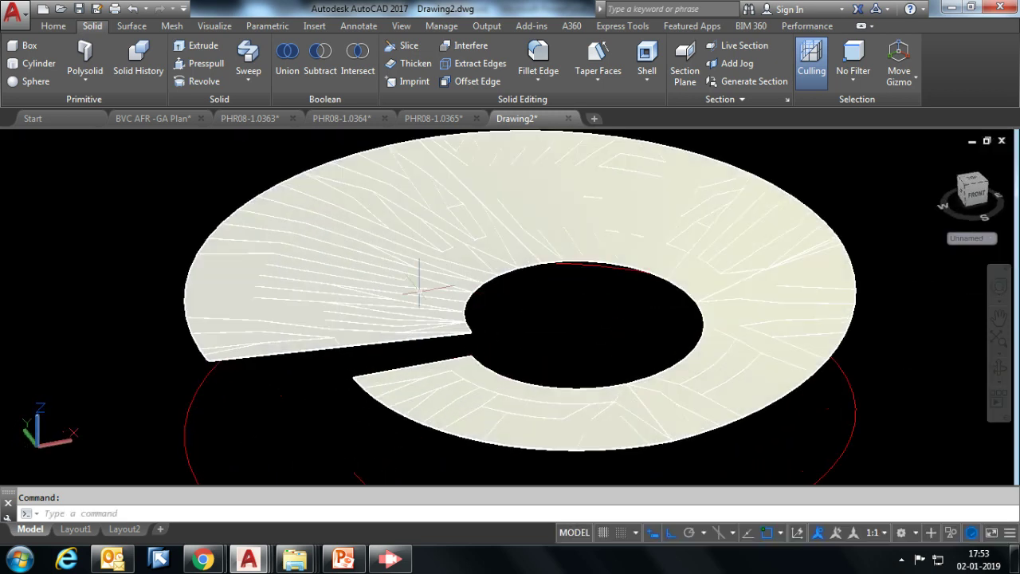
pyautogui.scroll(-3, 601, 247)
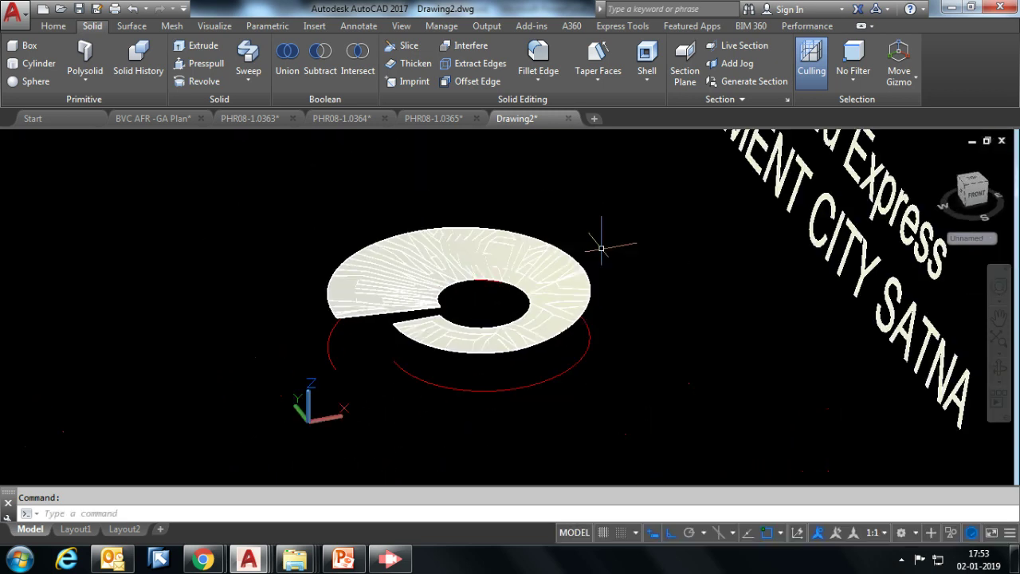
# Turn on the 3D DRAWING layer from the Layers dropdown
pyautogui.click(53, 32)
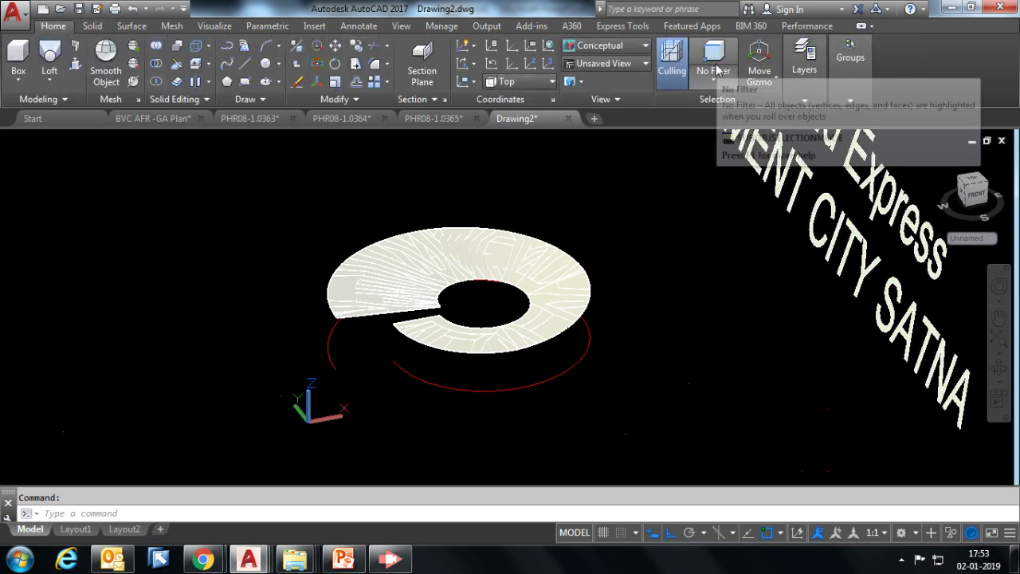
pyautogui.click(804, 99)
pyautogui.click(850, 99)
pyautogui.click(810, 99)
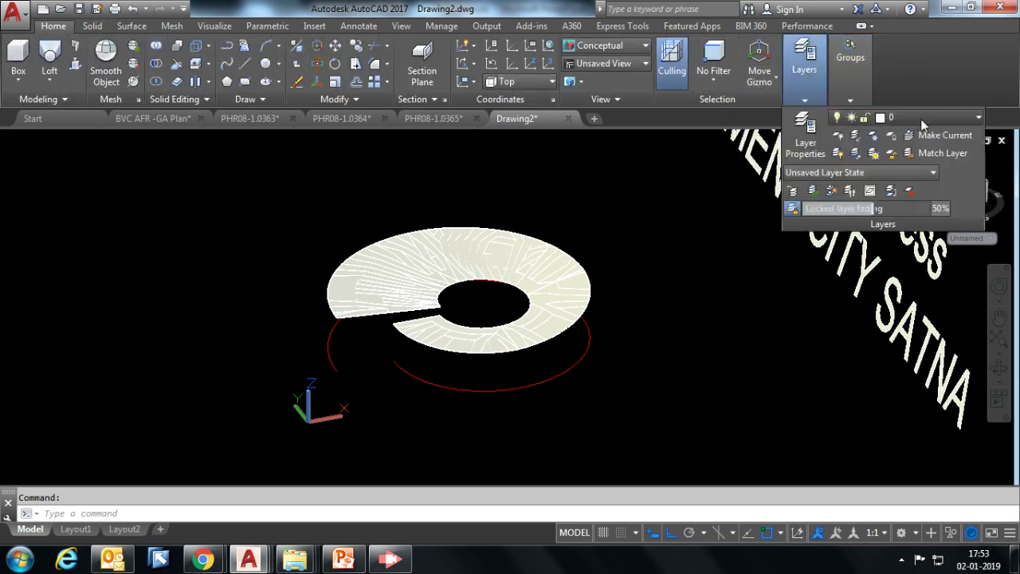
pyautogui.click(922, 120)
pyautogui.click(839, 171)
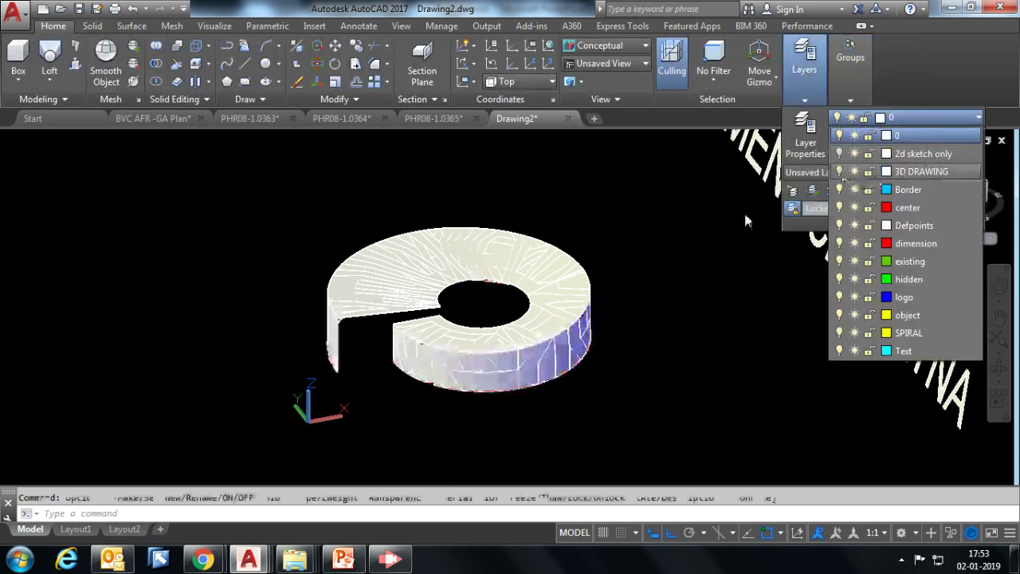
# Orbit to a low angle and show the ring solid in the Realistic visual style
pyautogui.scroll(4, 470, 335)
pyautogui.scroll(1, 470, 335)
pyautogui.scroll(-2, 418, 301)
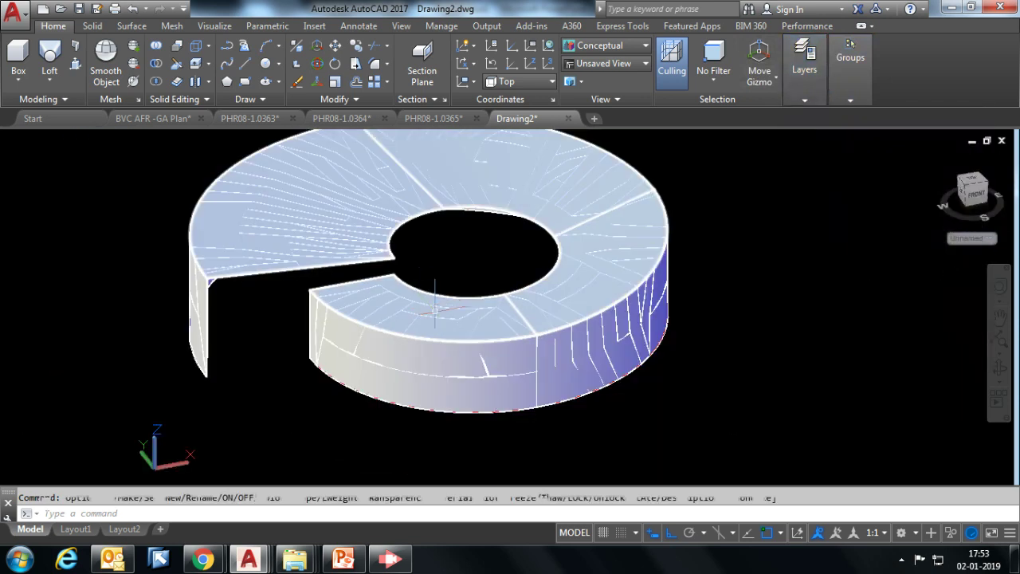
pyautogui.keyDown('shift'); pyautogui.moveTo(447, 284); pyautogui.dragTo(391, 289, button='middle'); pyautogui.keyUp('shift')
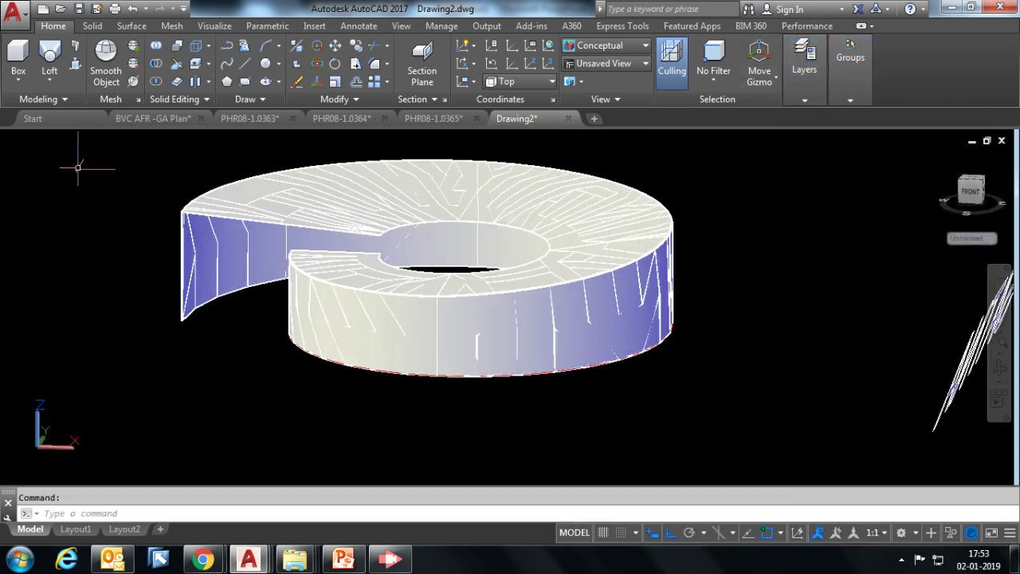
pyautogui.click(96, 141)
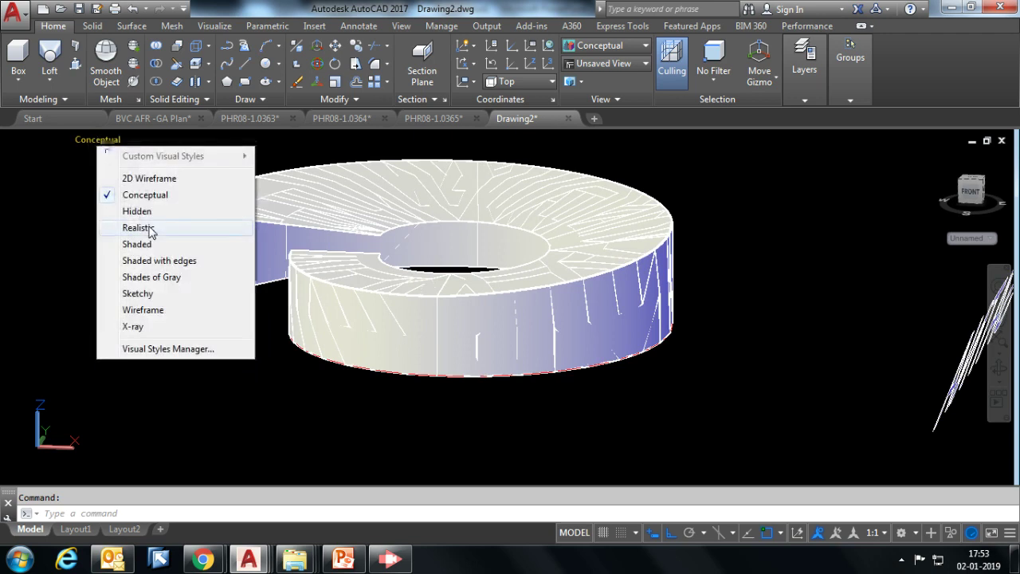
pyautogui.click(151, 229)
pyautogui.moveTo(386, 239)
pyautogui.keyDown('shift'); pyautogui.mouseDown(button='middle')
pyautogui.moveTo(511, 214)
pyautogui.moveTo(462, 239)
pyautogui.moveTo(482, 247)
pyautogui.mouseUp(button='middle'); pyautogui.keyUp('shift')
pyautogui.scroll(5, 487, 251)
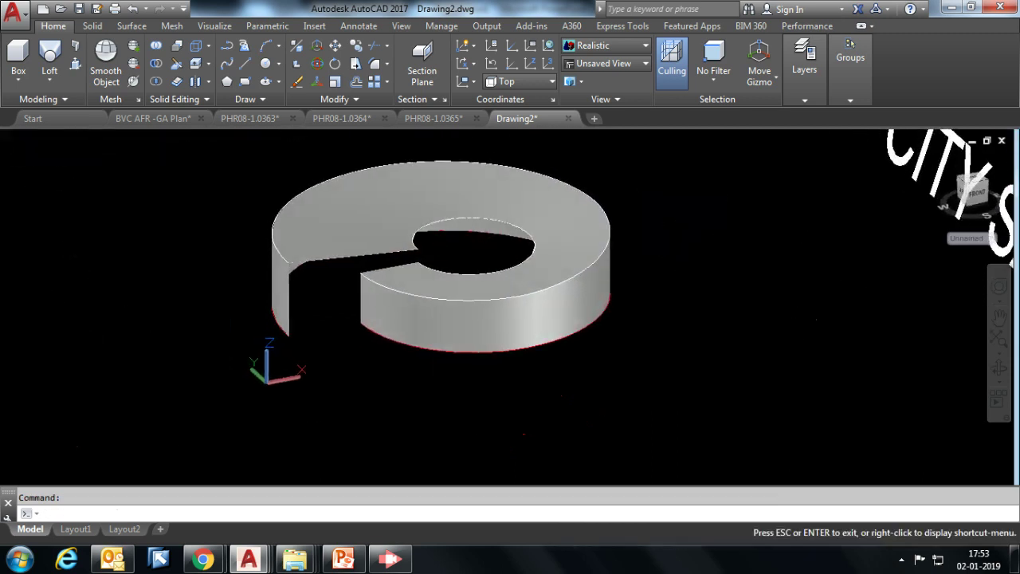
pyautogui.click(391, 560)
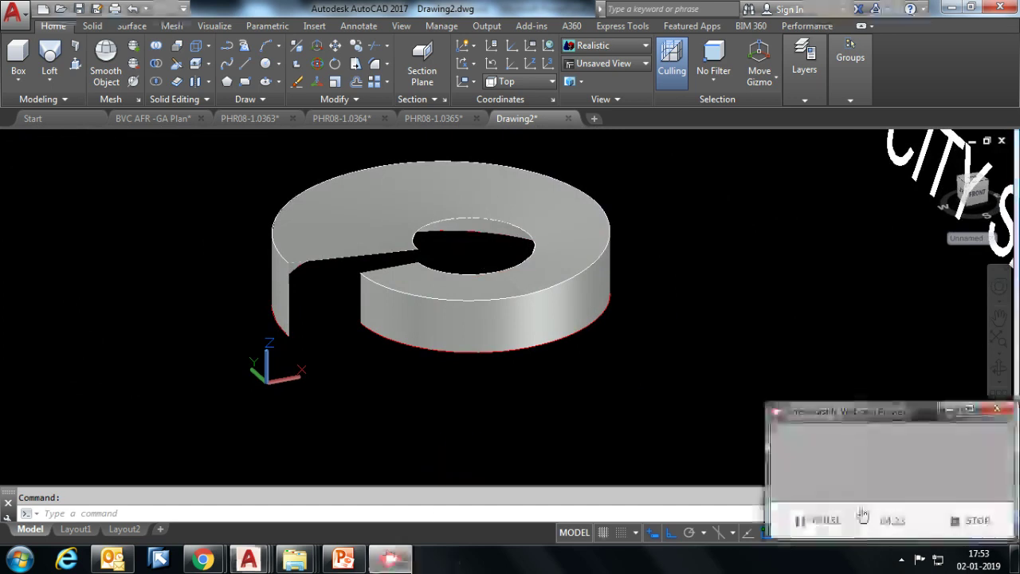
pyautogui.click(827, 520)
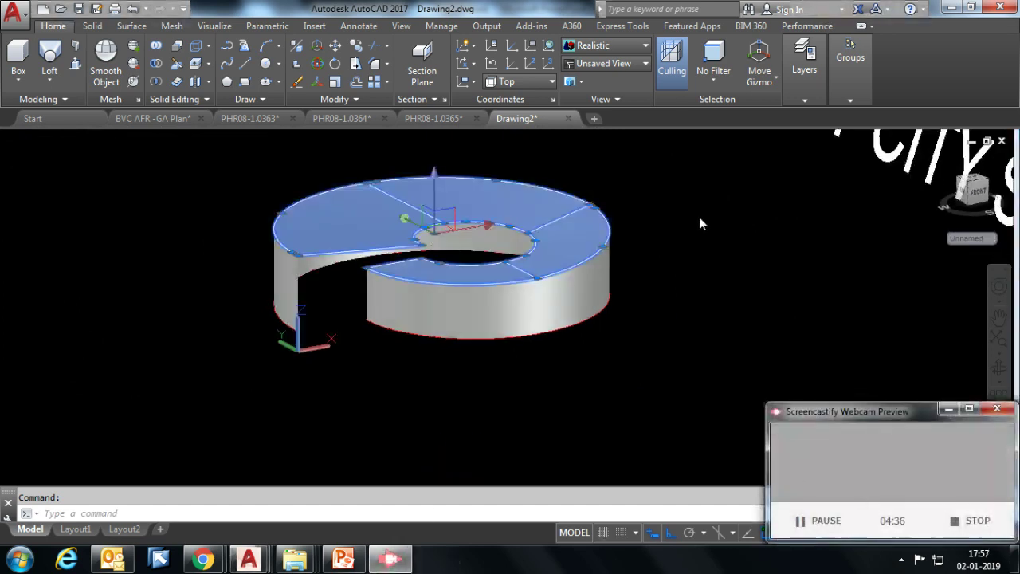
# Move the selected top solid onto the 3D DRAWING layer
pyautogui.click(802, 100)
pyautogui.click(894, 119)
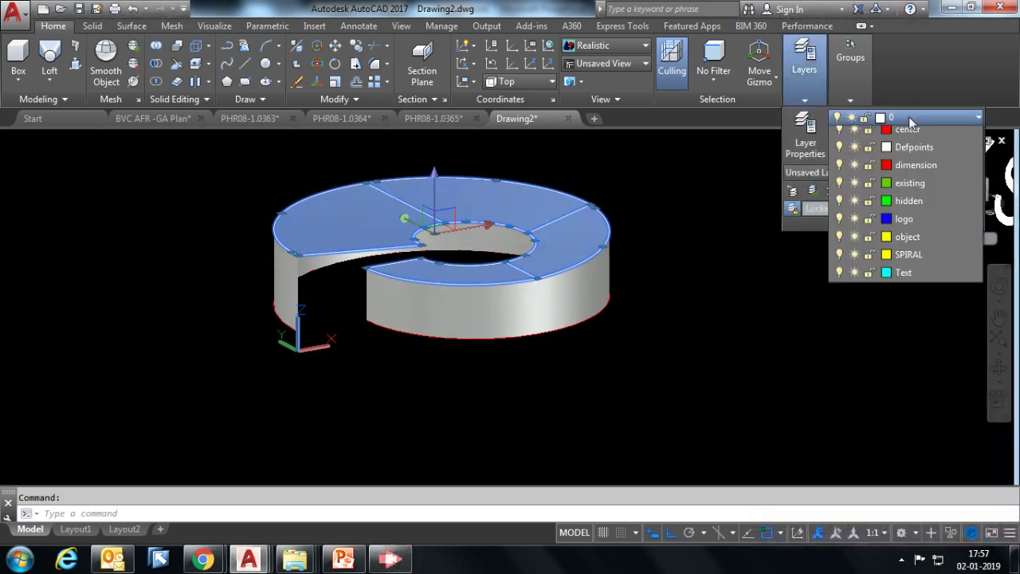
pyautogui.click(908, 169)
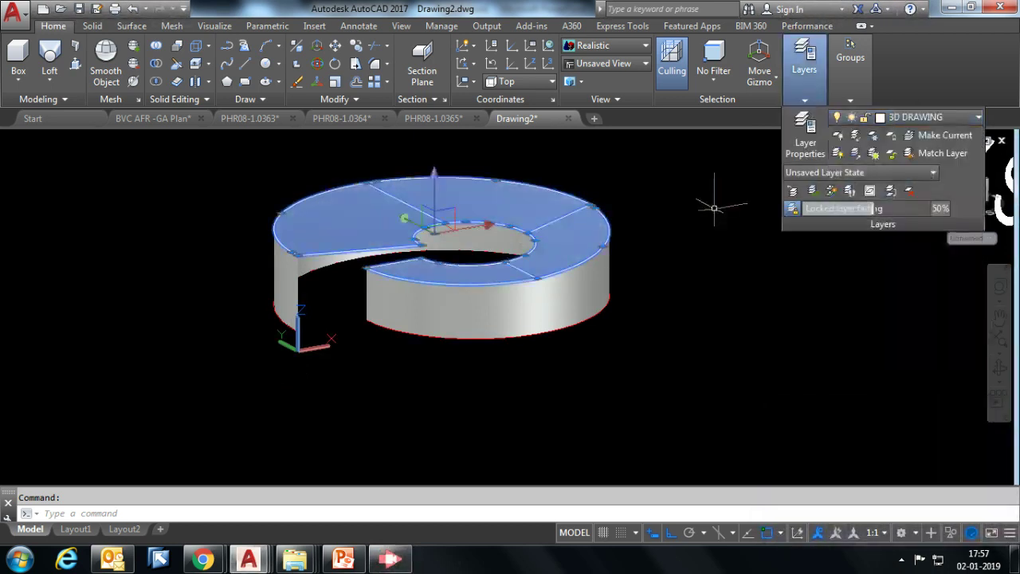
# Turn off the 3D DRAWING layer to hide the ring solid
pyautogui.click(813, 99)
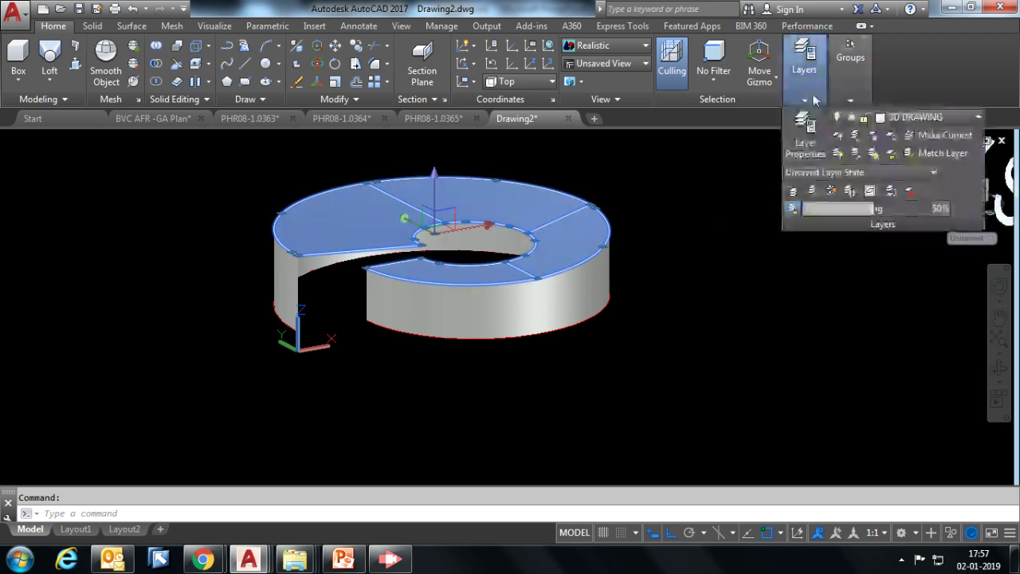
pyautogui.click(929, 119)
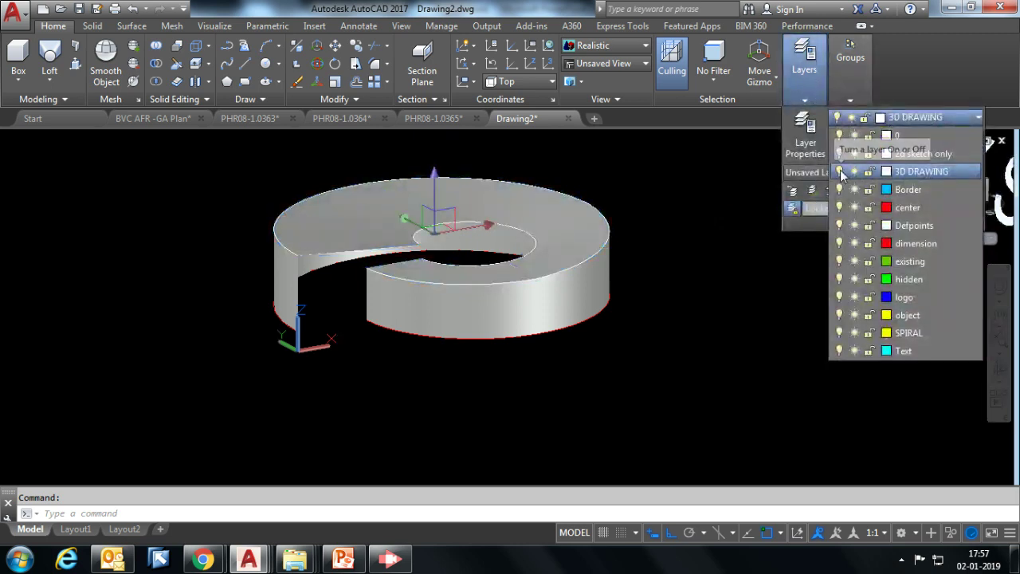
pyautogui.click(839, 171)
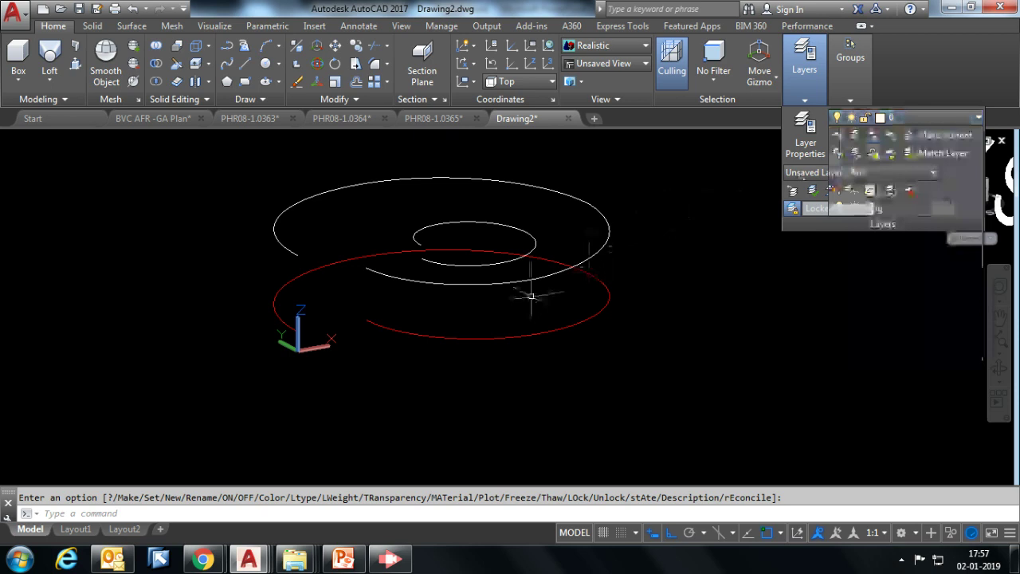
pyautogui.scroll(1, 518, 297)
pyautogui.scroll(-2, 502, 298)
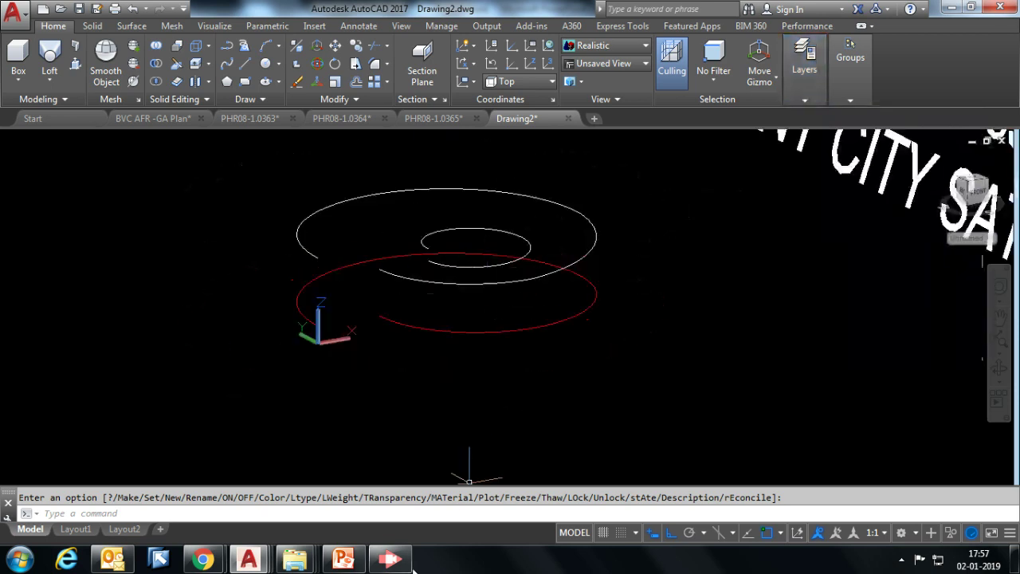
pyautogui.click(389, 558)
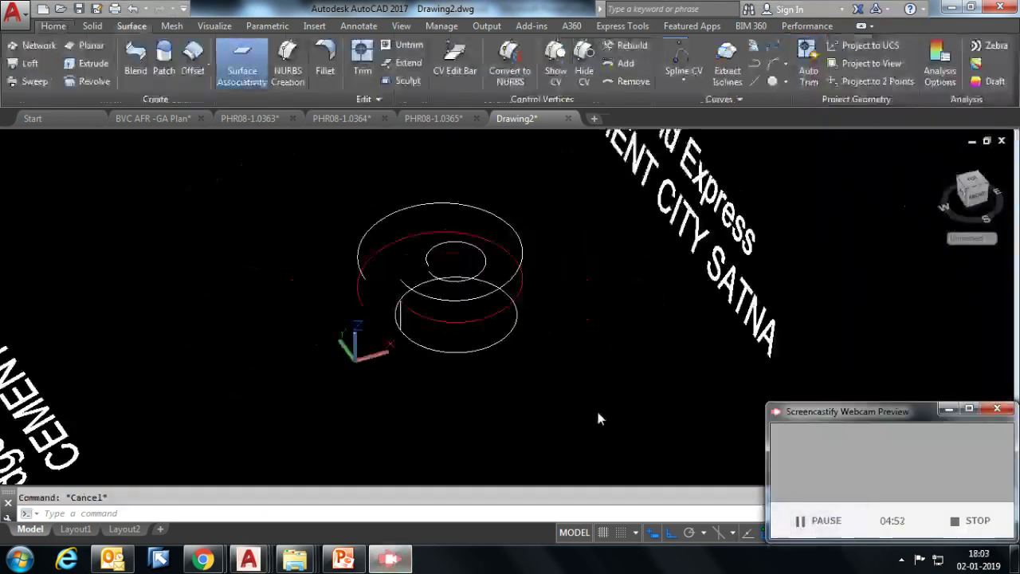
# Loft between the red circle and the lower circle, then select the new surface
pyautogui.click(596, 411)
pyautogui.scroll(2, 481, 335)
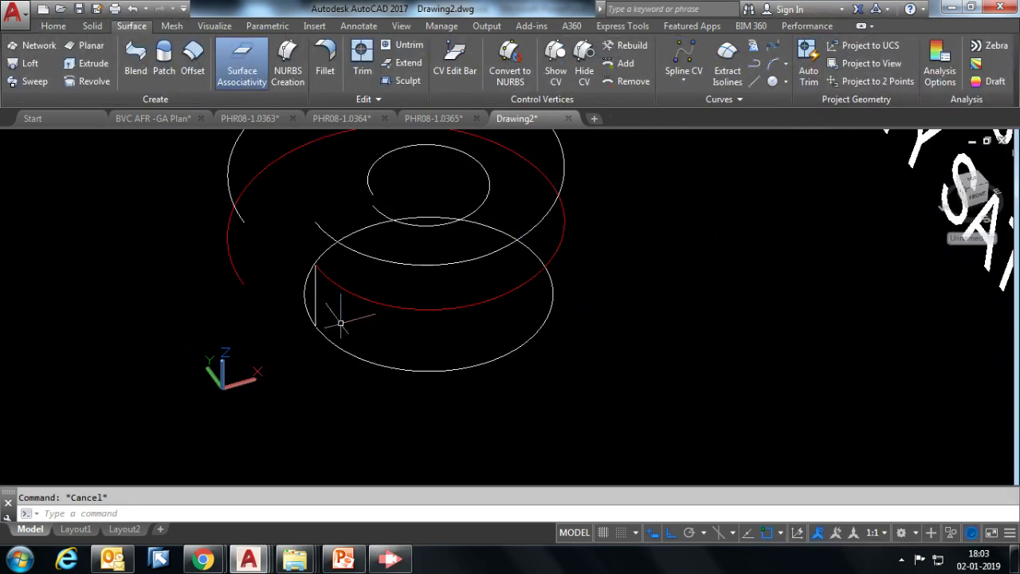
pyautogui.scroll(2, 426, 341)
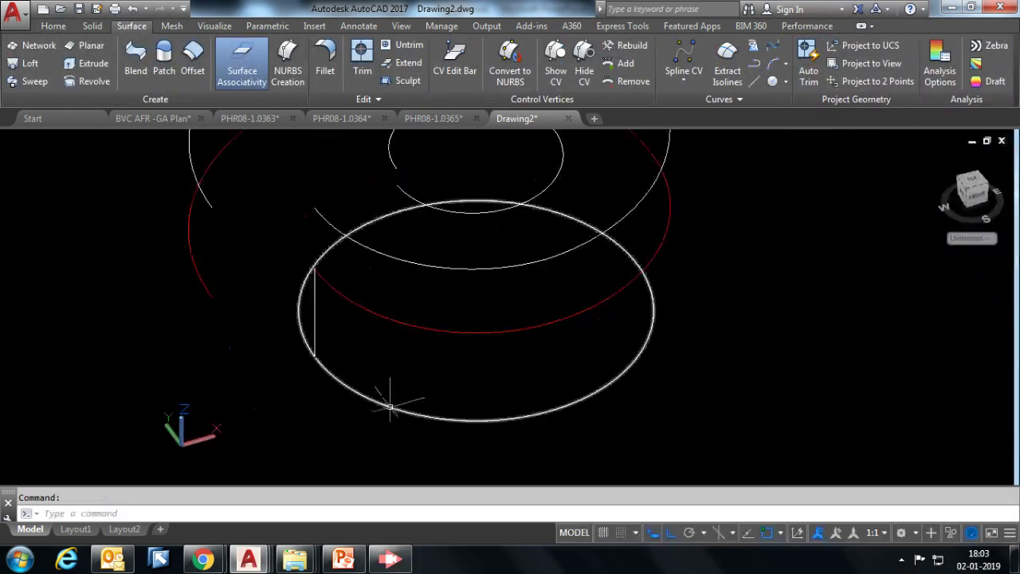
pyautogui.click(38, 72)
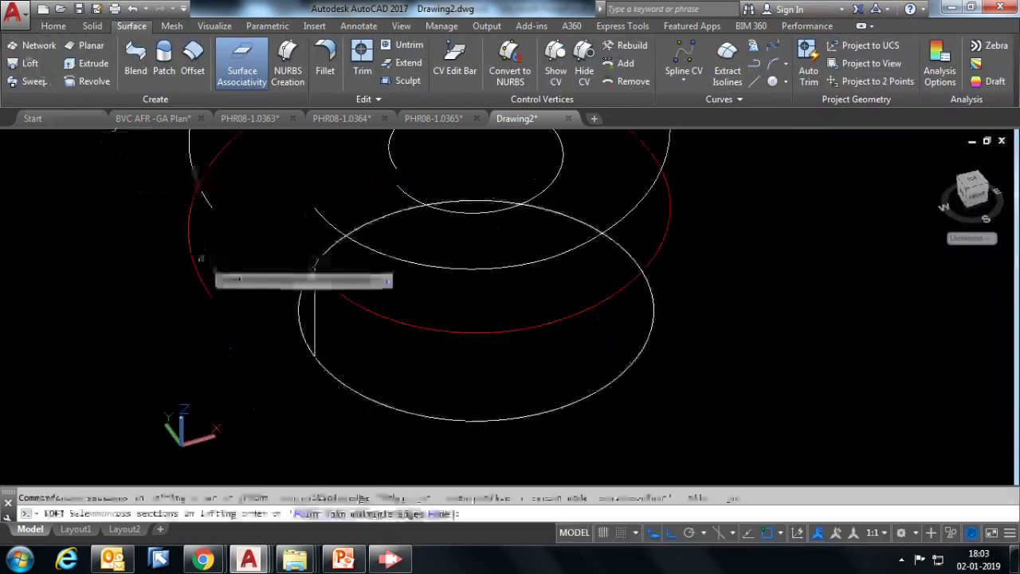
pyautogui.click(194, 259)
pyautogui.click(342, 380)
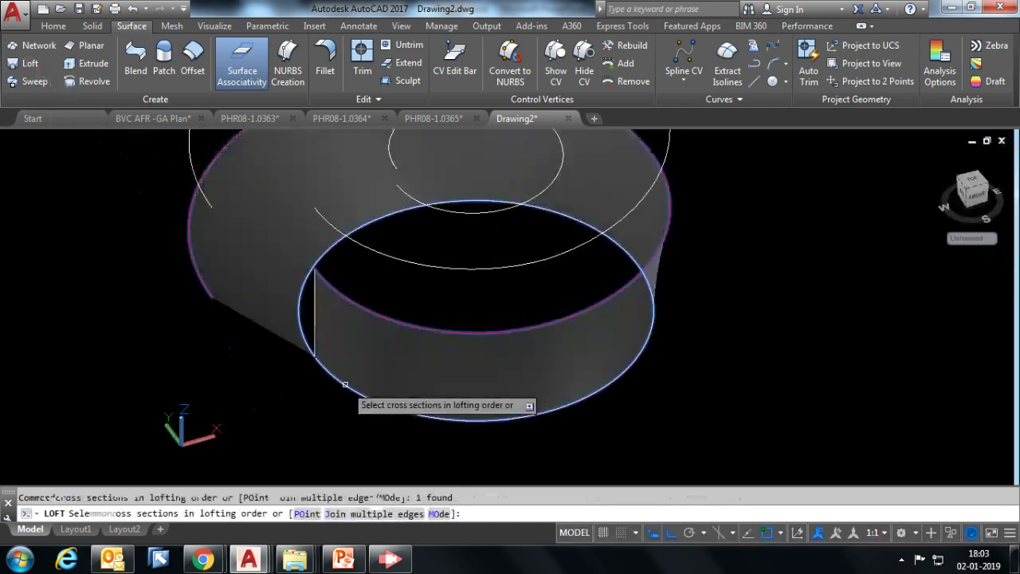
pyautogui.scroll(-2, 351, 374)
pyautogui.scroll(1, 353, 292)
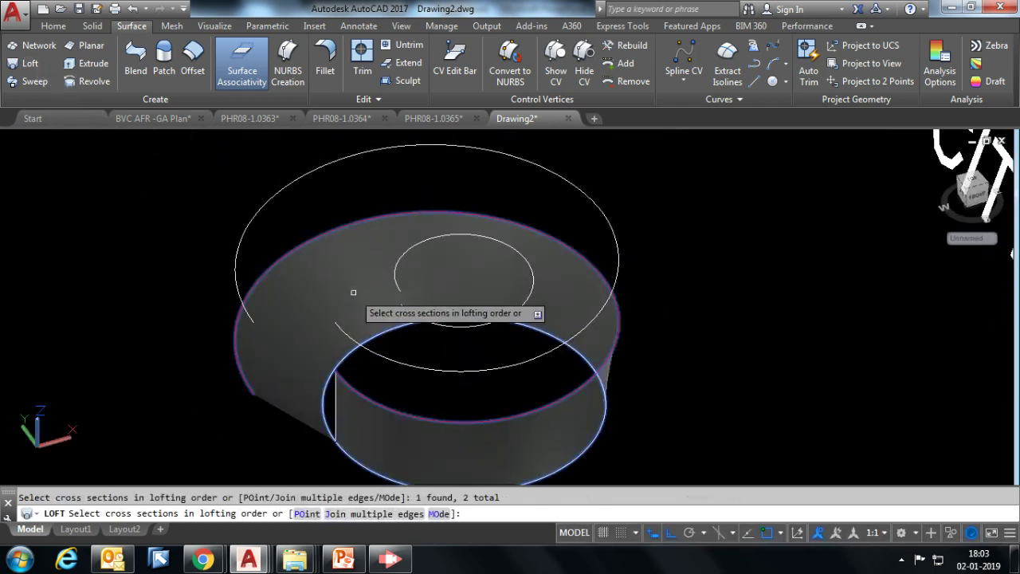
pyautogui.press('Return')
pyautogui.press('Return')
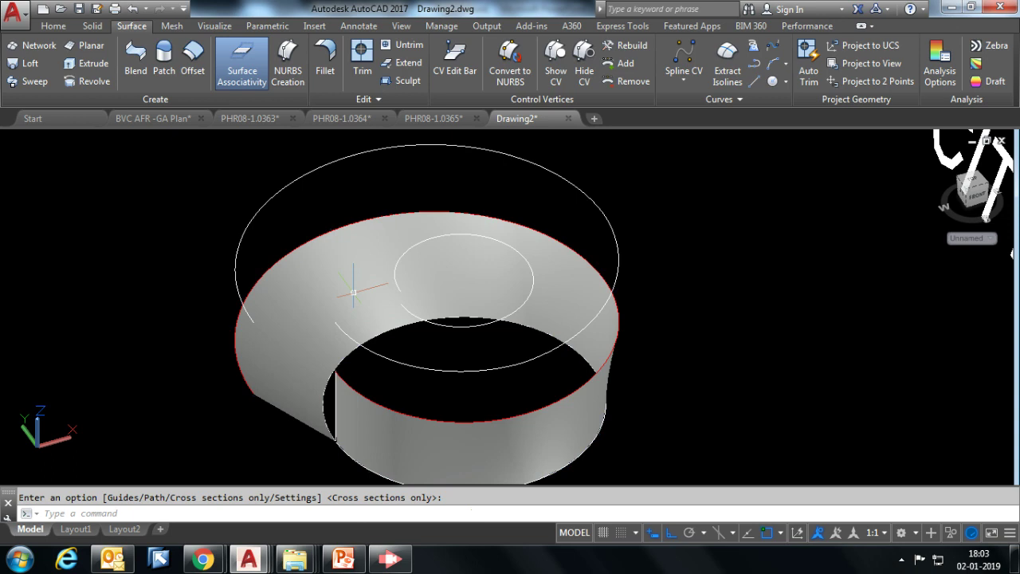
pyautogui.click(291, 397)
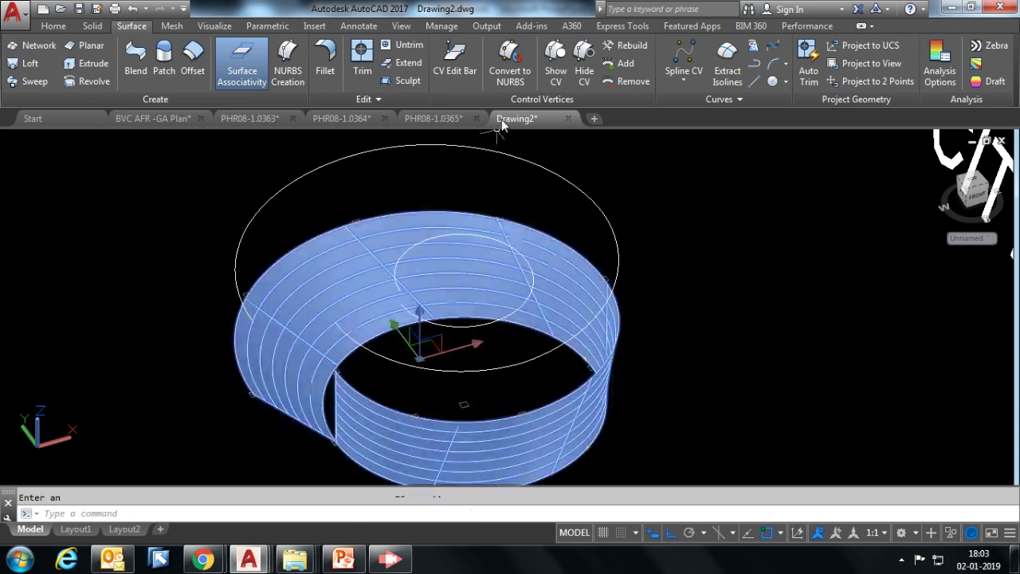
# Start the Thicken command on the selected spiral loft surface
pyautogui.click(54, 26)
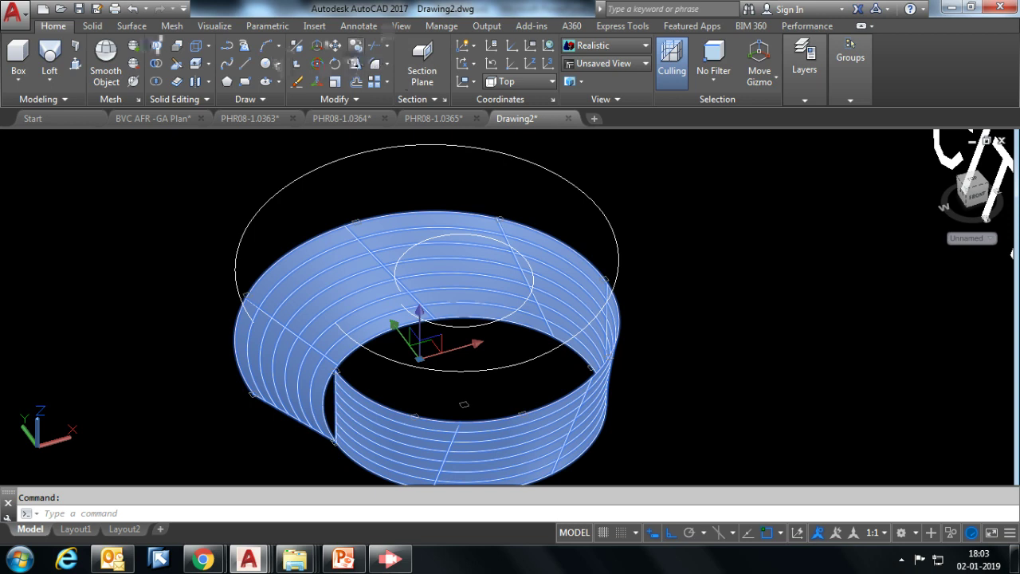
pyautogui.click(94, 26)
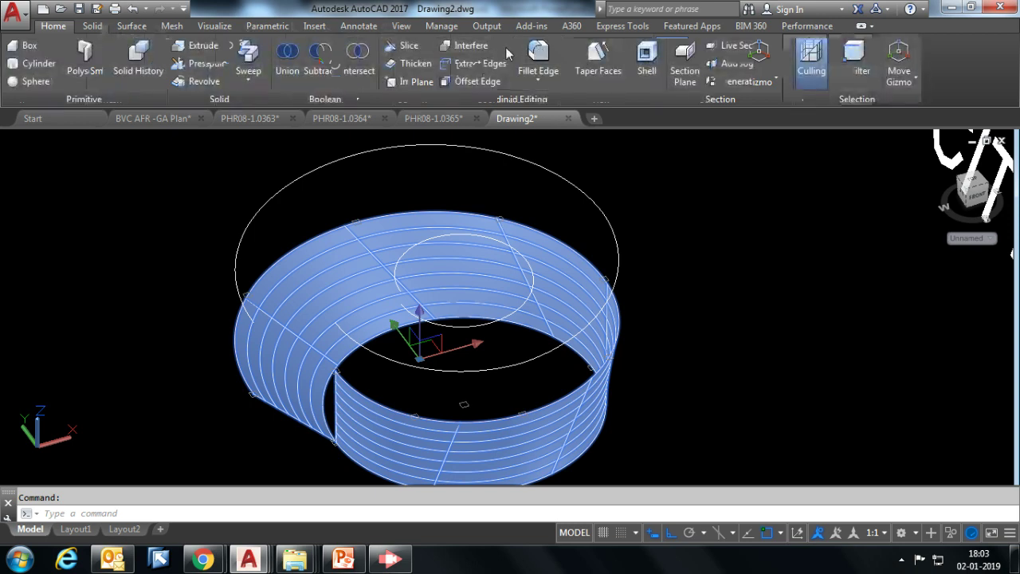
pyautogui.click(413, 65)
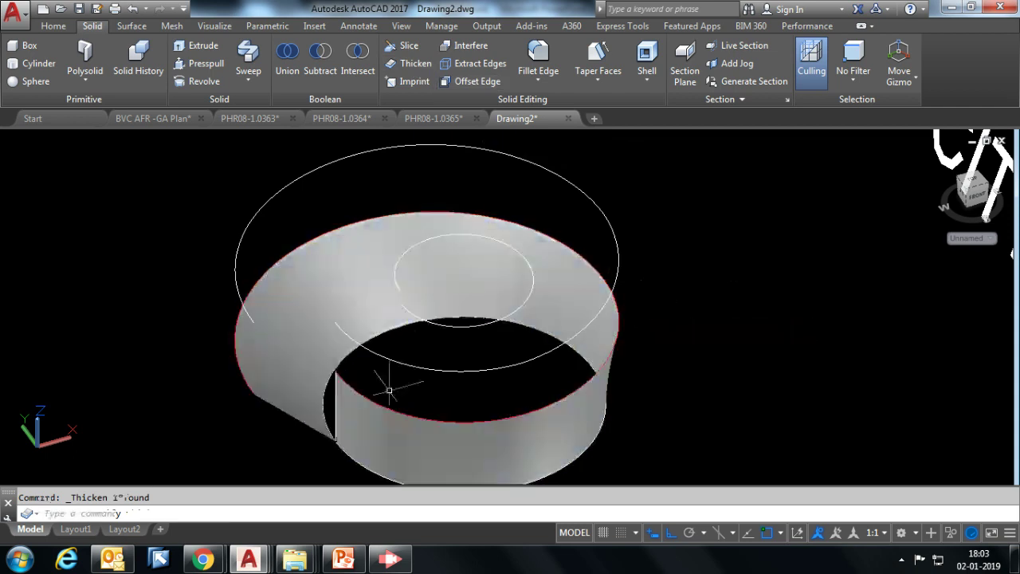
pyautogui.scroll(2, 387, 398)
pyautogui.scroll(3, 387, 399)
pyautogui.scroll(-2, 505, 455)
pyautogui.scroll(-2, 466, 339)
# Accept the default thickness of 8 and select the new thickened wall
pyautogui.press('Return')
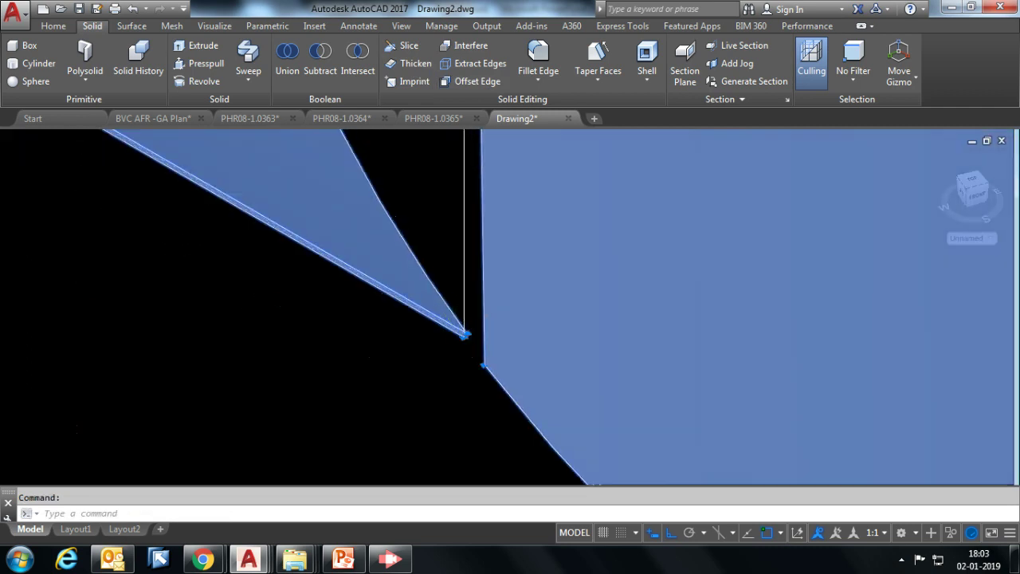
pyautogui.scroll(3, 462, 331)
pyautogui.click(473, 338)
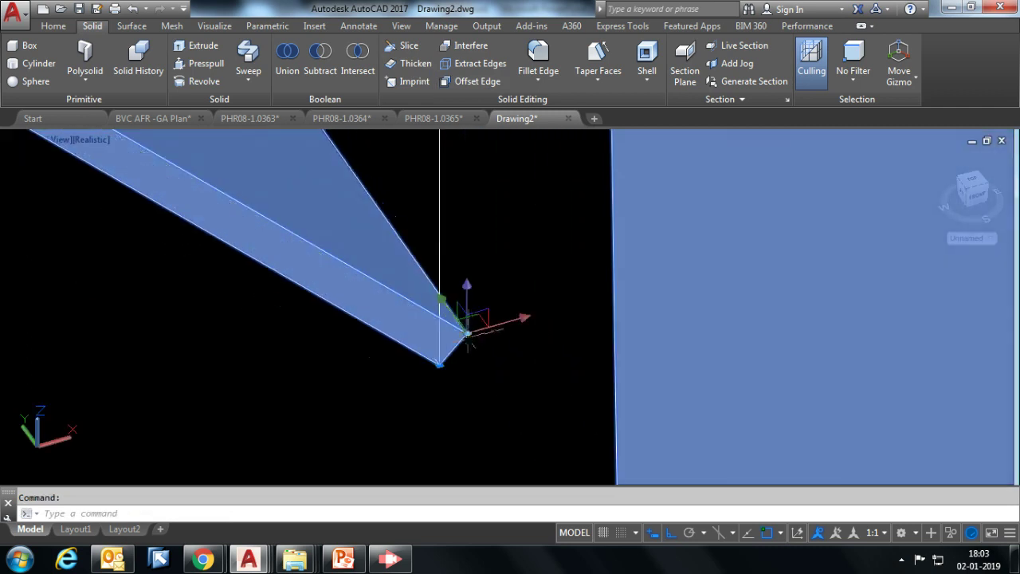
# Orbit and pan around the wall's wedge tip and curved face
pyautogui.keyDown('shift'); pyautogui.moveTo(468, 333); pyautogui.dragTo(529, 361, button='middle'); pyautogui.keyUp('shift')
pyautogui.keyDown('shift'); pyautogui.moveTo(550, 418); pyautogui.dragTo(401, 311, button='middle'); pyautogui.keyUp('shift')
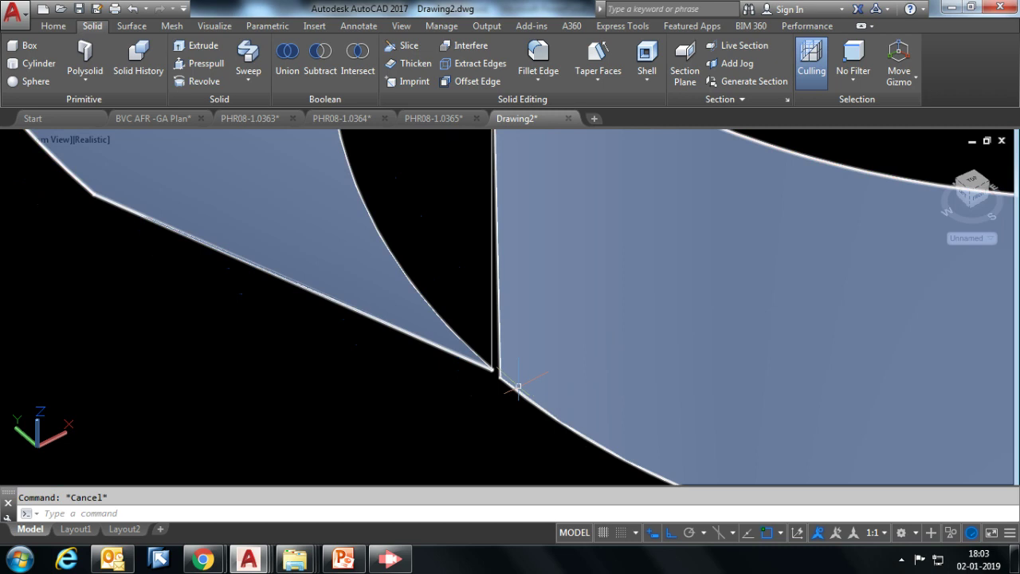
pyautogui.keyDown('shift'); pyautogui.moveTo(542, 392); pyautogui.dragTo(607, 390, button='middle'); pyautogui.keyUp('shift')
pyautogui.moveTo(302, 194)
pyautogui.keyDown('shift'); pyautogui.mouseDown(button='middle')
pyautogui.moveTo(234, 369)
pyautogui.moveTo(290, 421)
pyautogui.moveTo(333, 433)
pyautogui.moveTo(533, 447)
pyautogui.mouseUp(button='middle'); pyautogui.keyUp('shift')
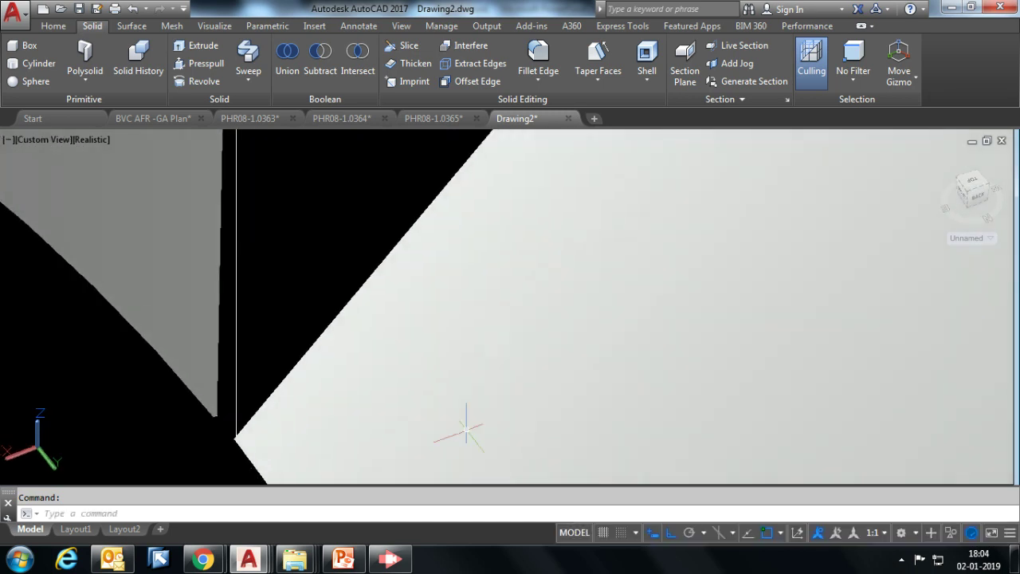
pyautogui.moveTo(178, 417); pyautogui.dragTo(307, 422, button='middle')
pyautogui.scroll(5, 277, 402)
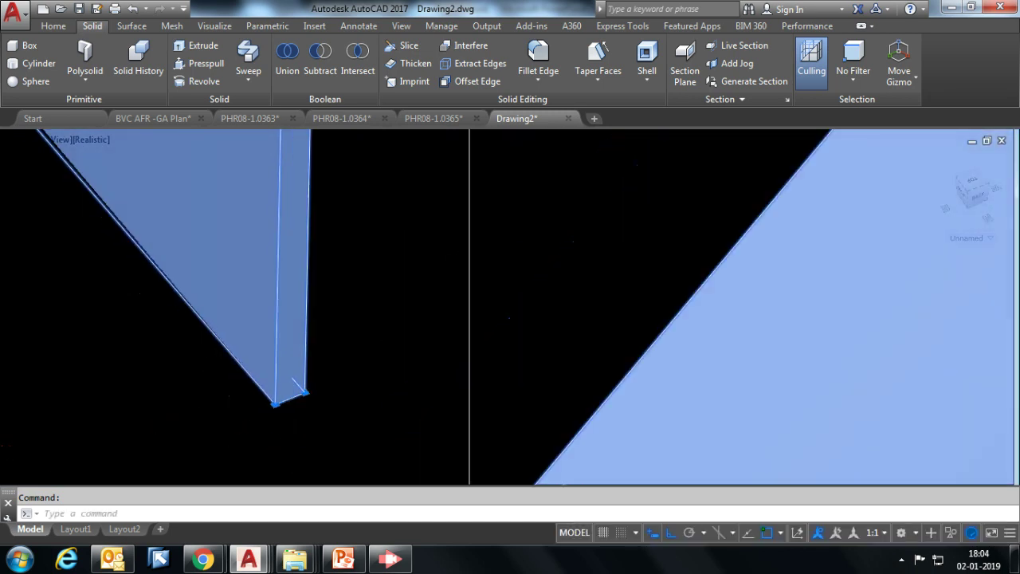
# Try stretching the wedge tip grip, then cancel with Esc
pyautogui.click(273, 410)
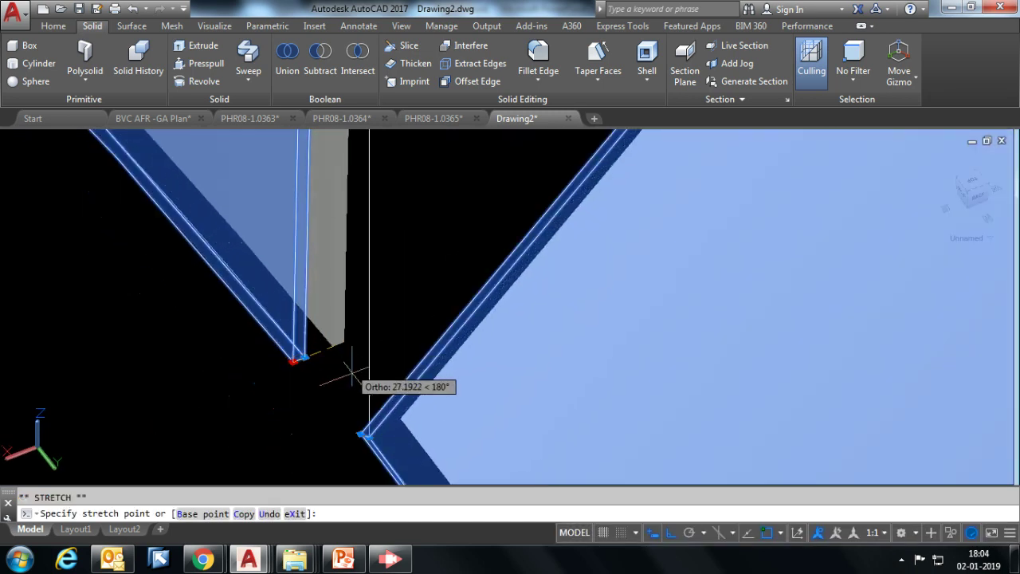
pyautogui.click(338, 371)
pyautogui.press('Escape')
pyautogui.scroll(-3, 338, 371)
pyautogui.scroll(-3, 336, 363)
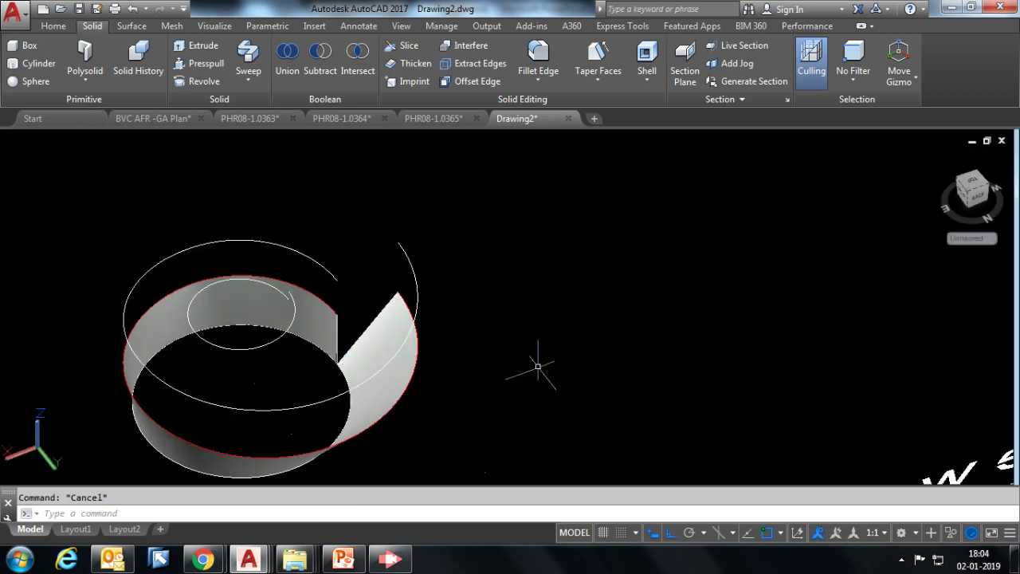
# Orbit to the front and switch the 3D DRAWING layer back on
pyautogui.keyDown('shift'); pyautogui.moveTo(509, 368); pyautogui.dragTo(278, 327, button='middle'); pyautogui.keyUp('shift')
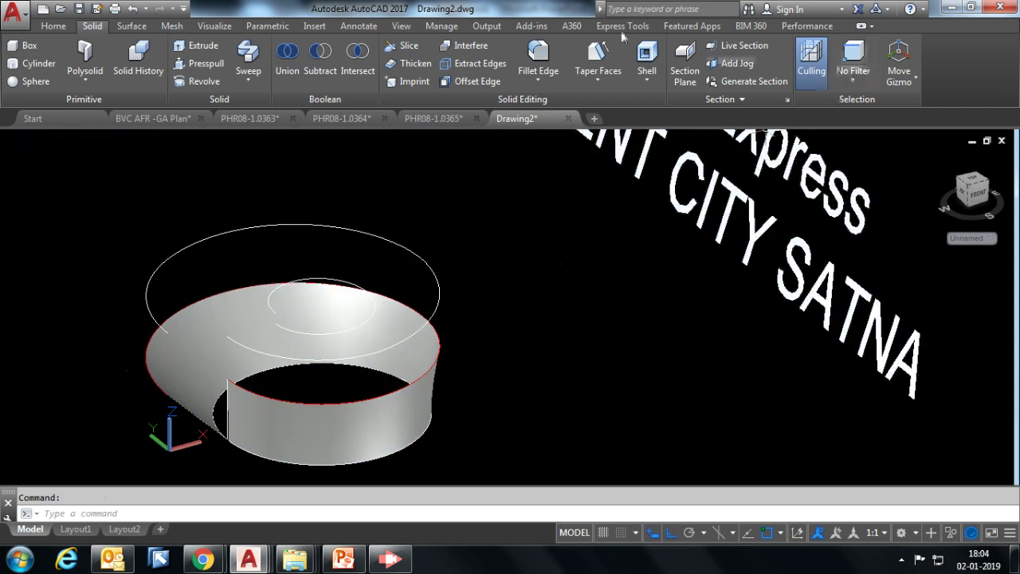
pyautogui.scroll(1, 789, 80)
pyautogui.click(807, 68)
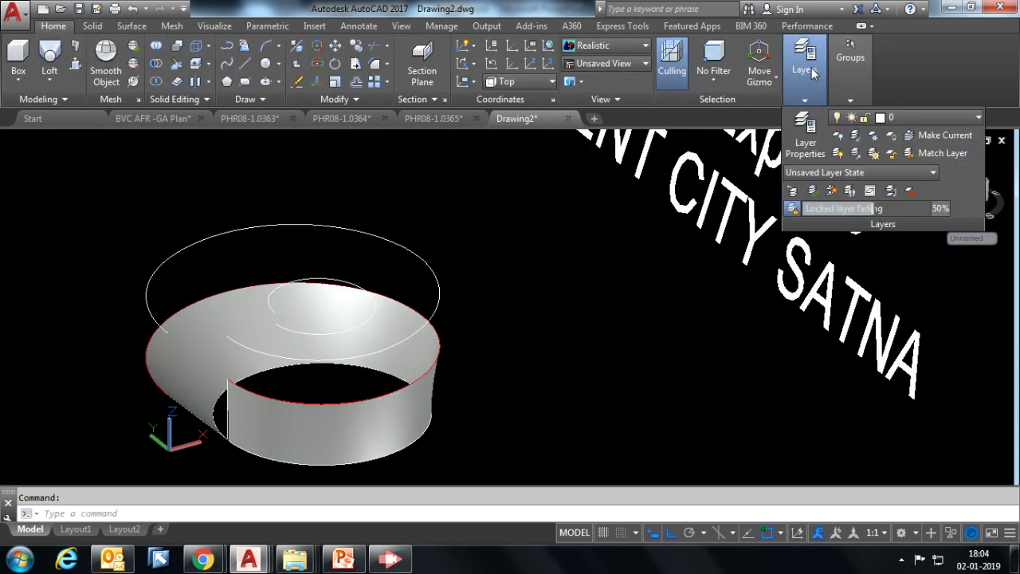
pyautogui.click(954, 124)
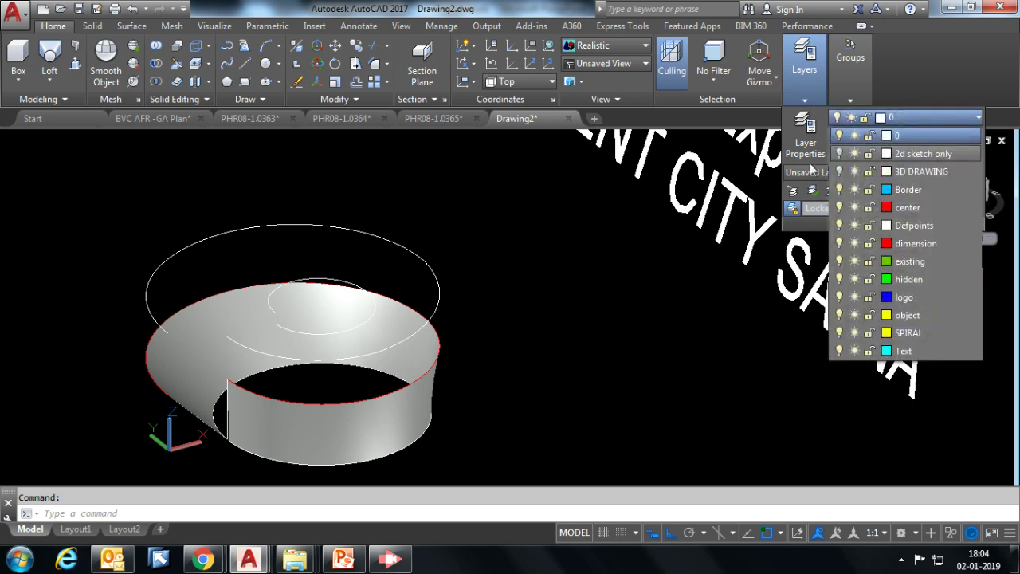
pyautogui.click(839, 171)
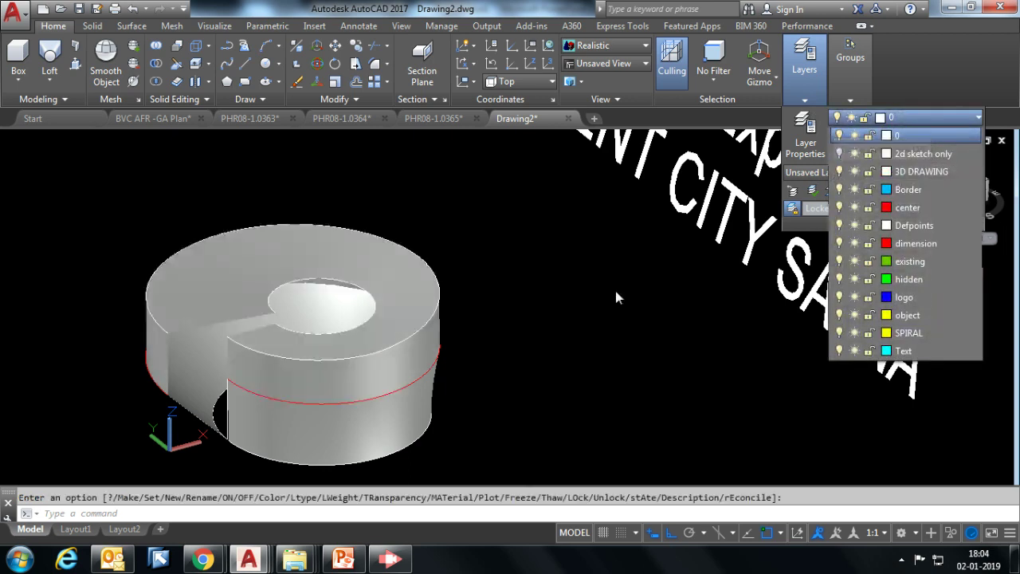
pyautogui.scroll(5, 478, 353)
pyautogui.scroll(-3, 343, 319)
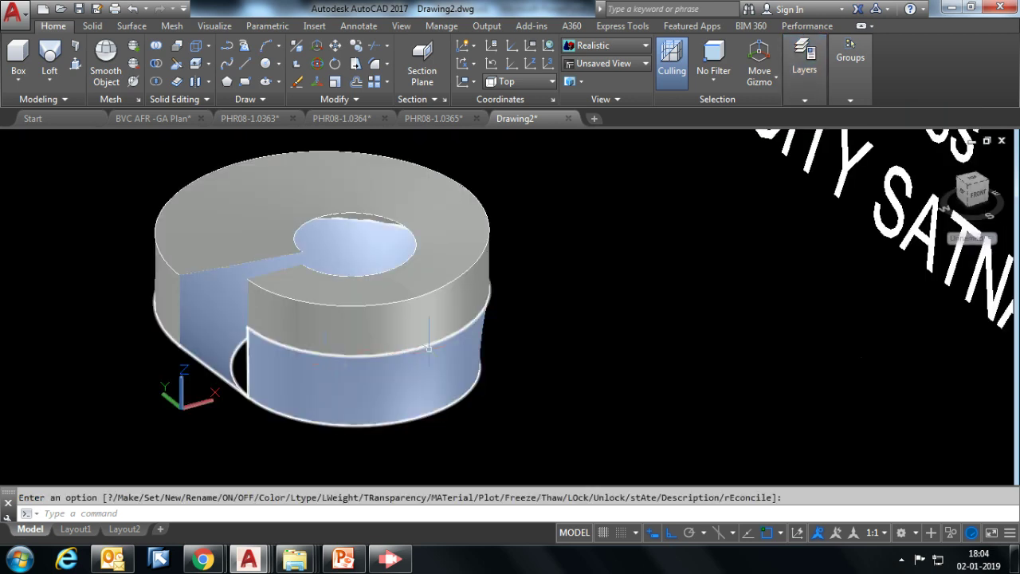
pyautogui.press('Escape')
# Orbit lower, then switch to the preset Front view
pyautogui.keyDown('shift'); pyautogui.moveTo(480, 372); pyautogui.dragTo(433, 342, button='middle'); pyautogui.keyUp('shift')
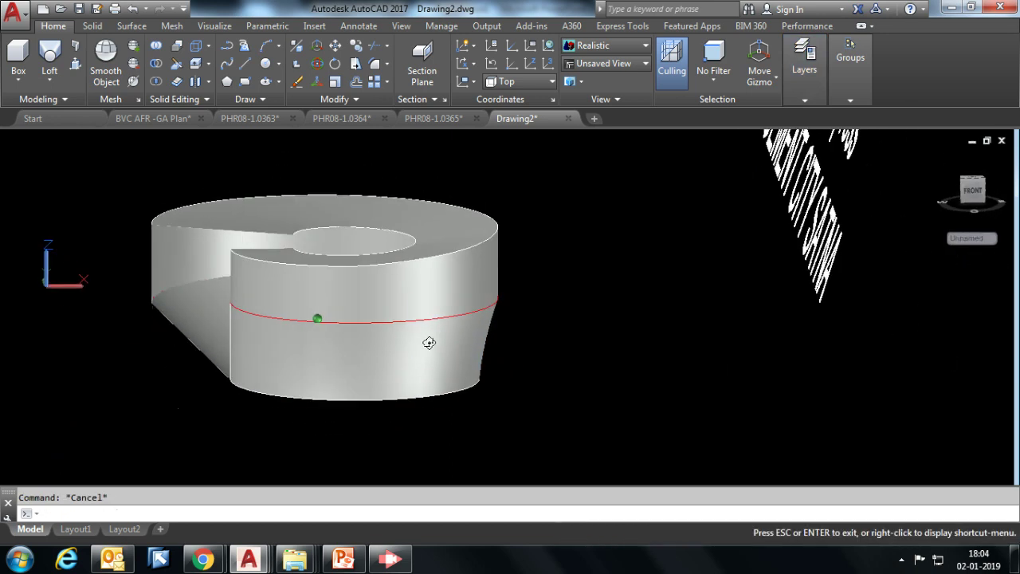
pyautogui.click(19, 141)
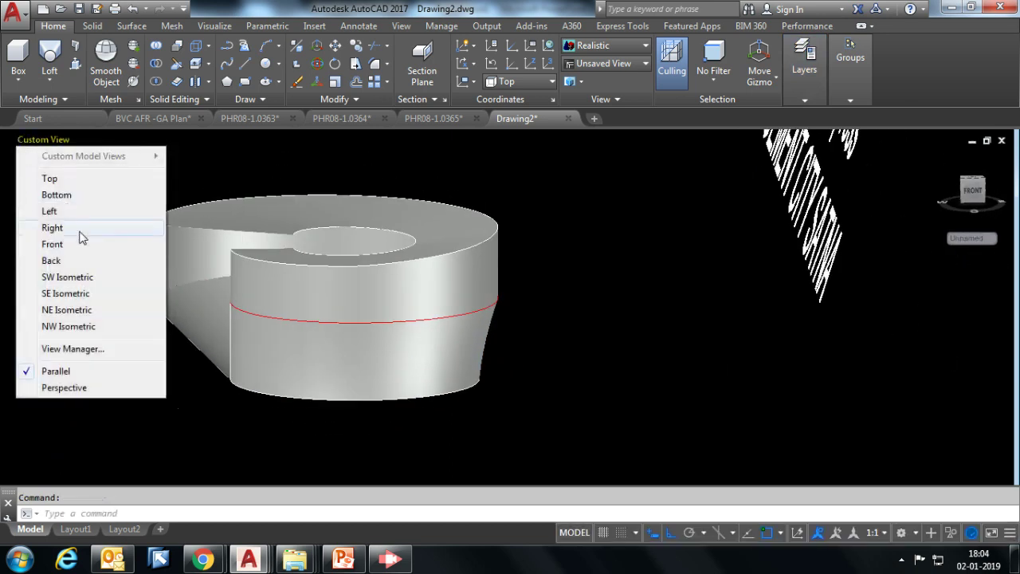
pyautogui.click(53, 244)
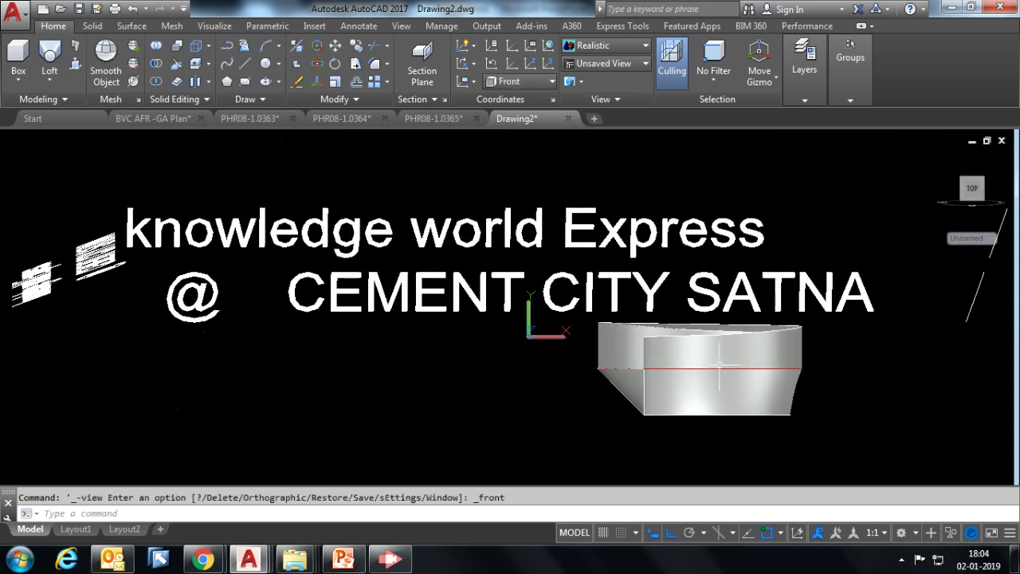
# Orbit above the model, zoom to fit it and tilt the ring
pyautogui.moveTo(448, 268)
pyautogui.keyDown('shift'); pyautogui.mouseDown(button='middle')
pyautogui.moveTo(438, 257)
pyautogui.moveTo(534, 335)
pyautogui.moveTo(709, 358)
pyautogui.moveTo(385, 341)
pyautogui.moveTo(647, 366)
pyautogui.moveTo(478, 342)
pyautogui.moveTo(719, 353)
pyautogui.moveTo(555, 296)
pyautogui.moveTo(553, 372)
pyautogui.moveTo(651, 356)
pyautogui.moveTo(613, 349)
pyautogui.moveTo(508, 379)
pyautogui.moveTo(557, 375)
pyautogui.mouseUp(button='middle'); pyautogui.keyUp('shift')
pyautogui.scroll(2, 646, 366)
pyautogui.scroll(2, 646, 365)
pyautogui.scroll(-3, 555, 297)
pyautogui.scroll(-2, 396, 360)
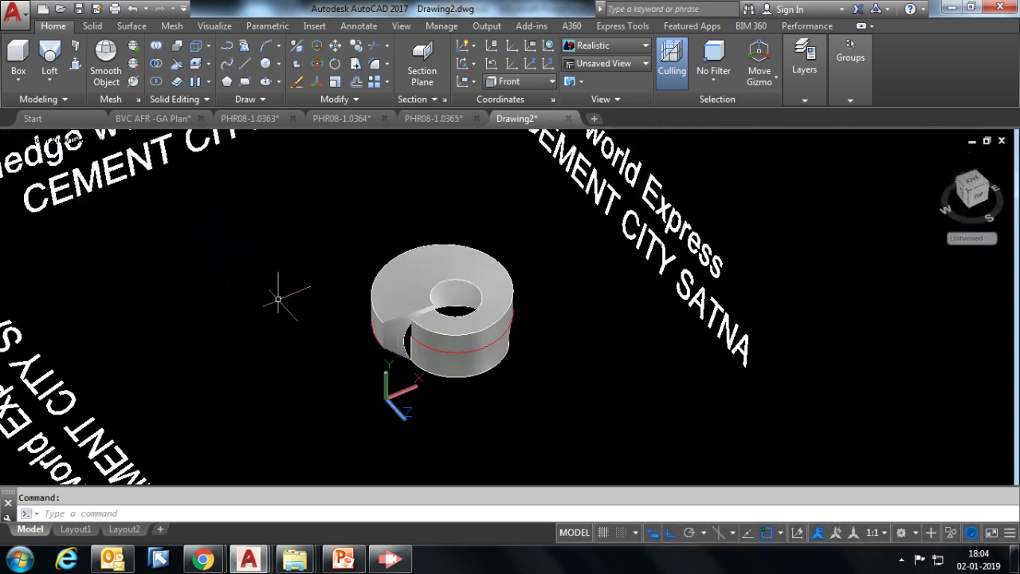
pyautogui.scroll(-3, 442, 334)
pyautogui.middleClick(510, 335)
pyautogui.middleClick(510, 335)
pyautogui.moveTo(558, 319)
pyautogui.keyDown('shift'); pyautogui.mouseDown(button='middle')
pyautogui.moveTo(643, 300)
pyautogui.moveTo(563, 275)
pyautogui.mouseUp(button='middle'); pyautogui.keyUp('shift')
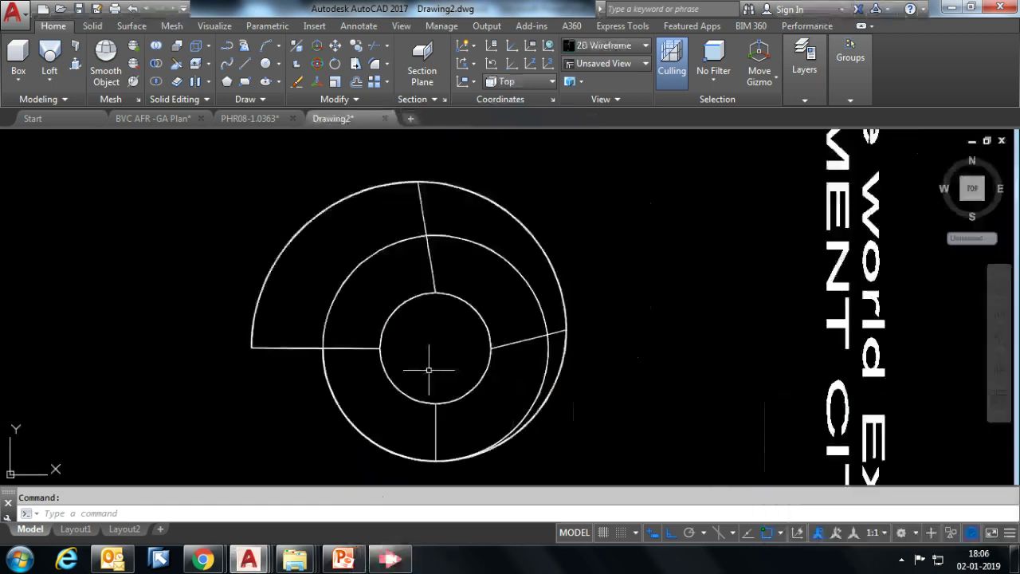
# Draw a 9016-diameter circle centred on the spiral's centre, then tilt into 3D
pyautogui.write('c')
pyautogui.press('Return')
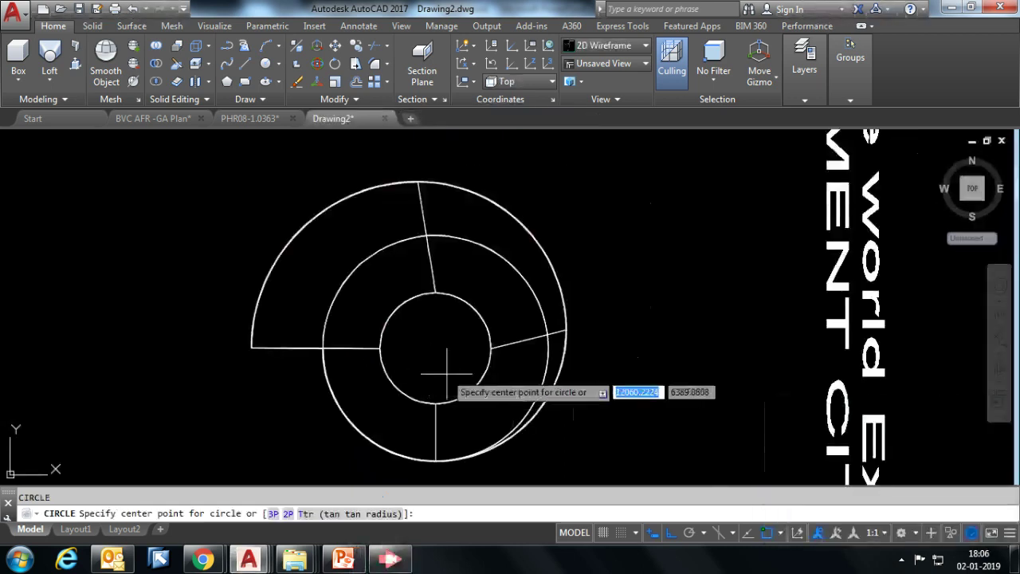
pyautogui.click(436, 348)
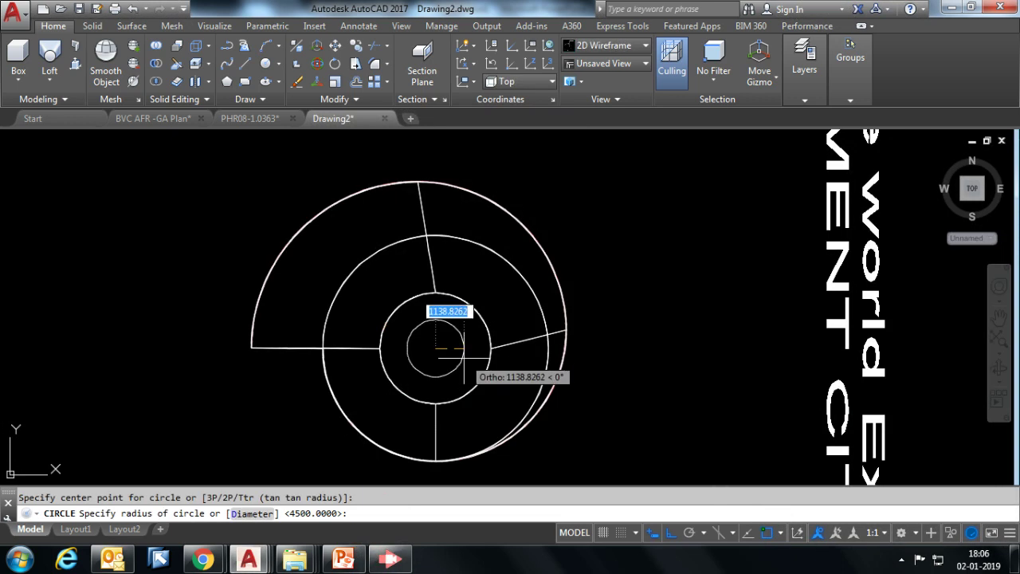
pyautogui.press('Return')
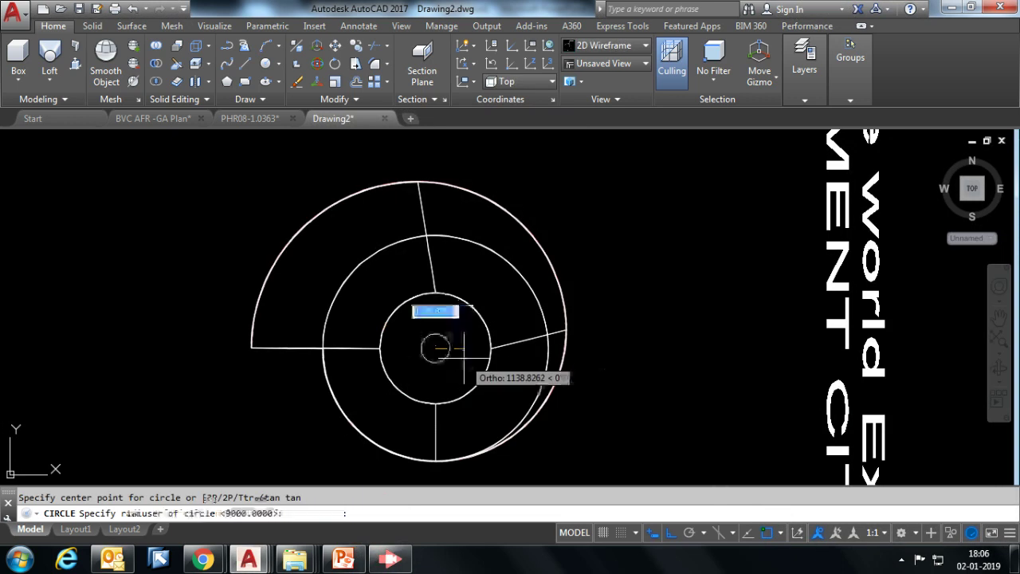
pyautogui.write('9016')
pyautogui.press('Return')
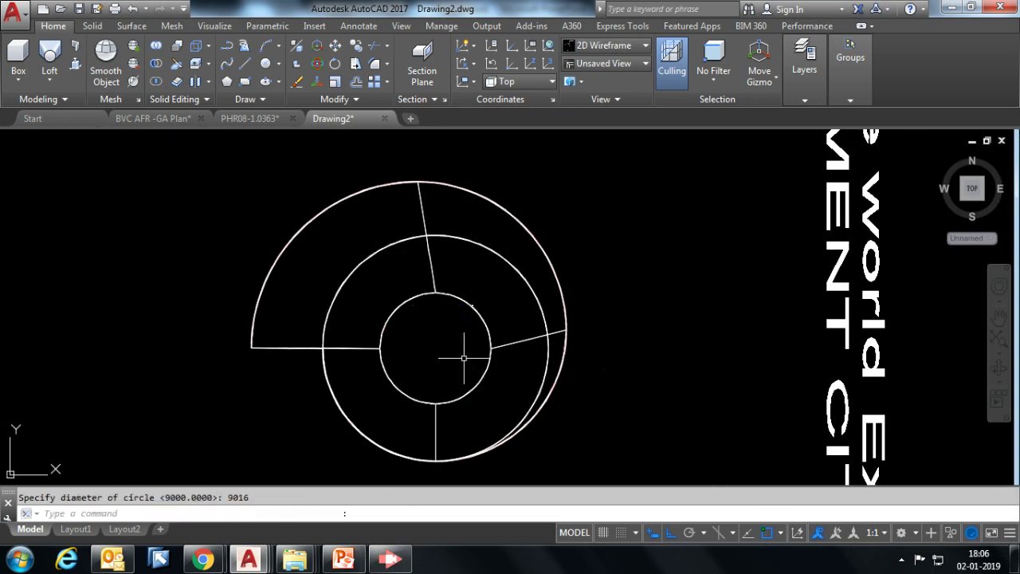
pyautogui.keyDown('shift'); pyautogui.moveTo(458, 346); pyautogui.dragTo(497, 234, button='middle'); pyautogui.keyUp('shift')
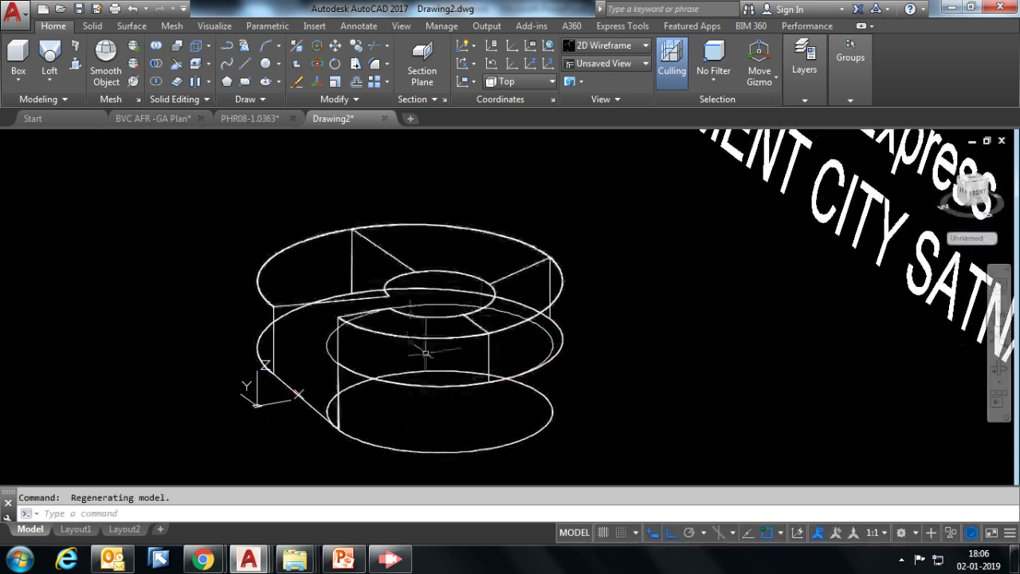
pyautogui.keyDown('shift'); pyautogui.moveTo(426, 451); pyautogui.dragTo(442, 341, button='middle'); pyautogui.keyUp('shift')
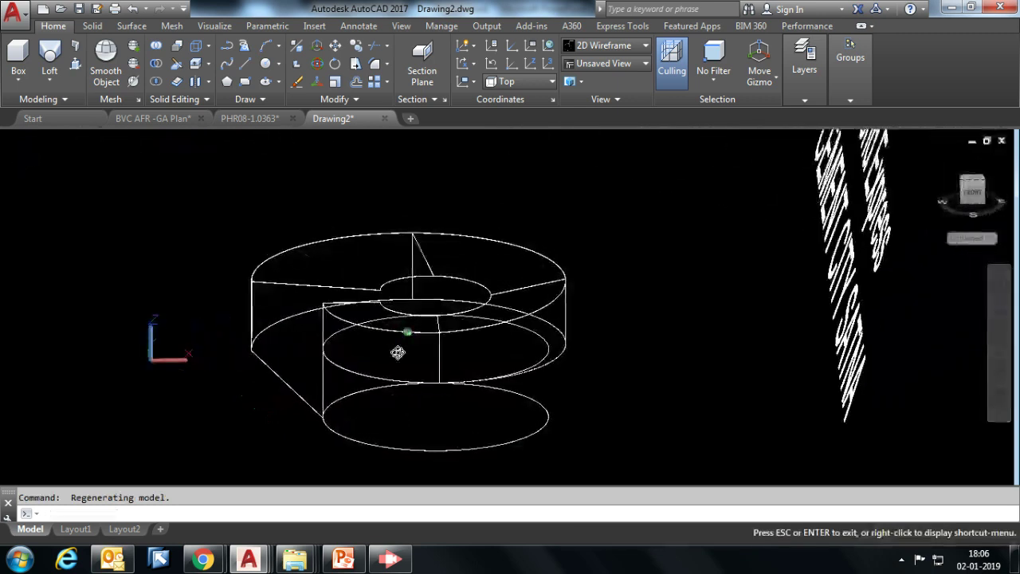
pyautogui.keyDown('shift'); pyautogui.moveTo(406, 351); pyautogui.dragTo(406, 349, button='middle'); pyautogui.keyUp('shift')
pyautogui.click(539, 335)
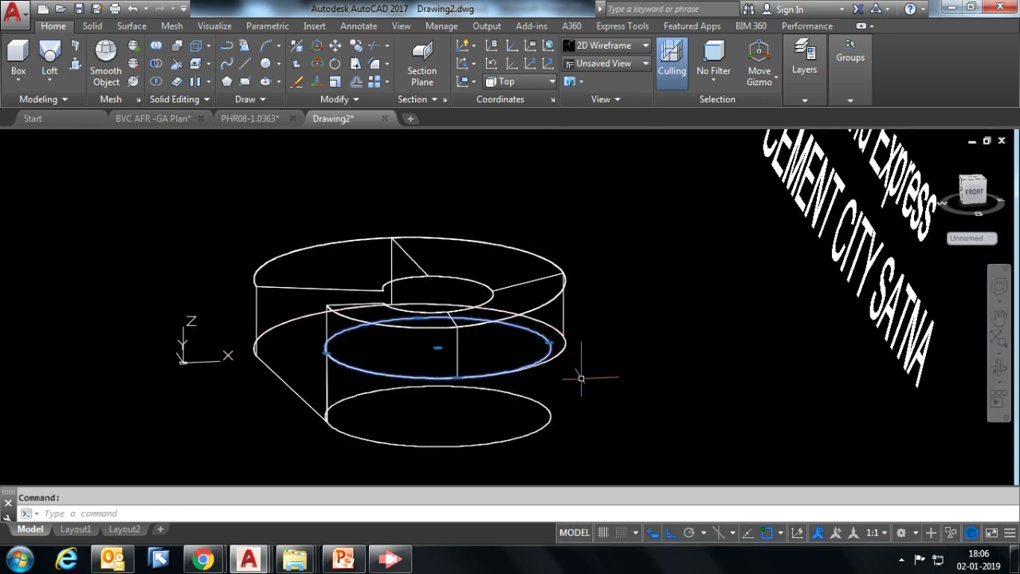
pyautogui.write('M')
pyautogui.press('Return')
pyautogui.click(651, 317)
pyautogui.write('2816')
pyautogui.press('Return')
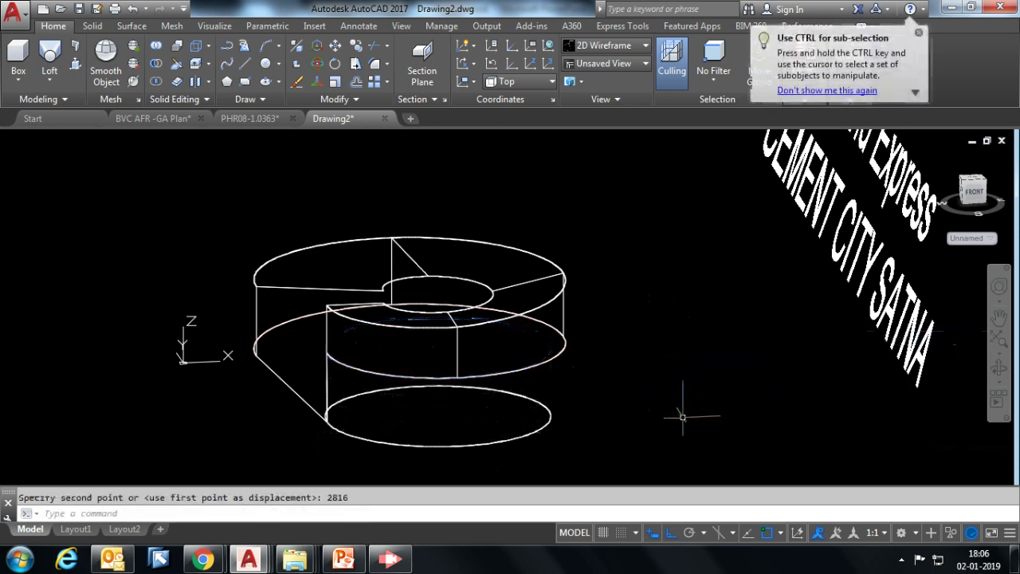
pyautogui.scroll(3, 525, 422)
pyautogui.scroll(2, 629, 357)
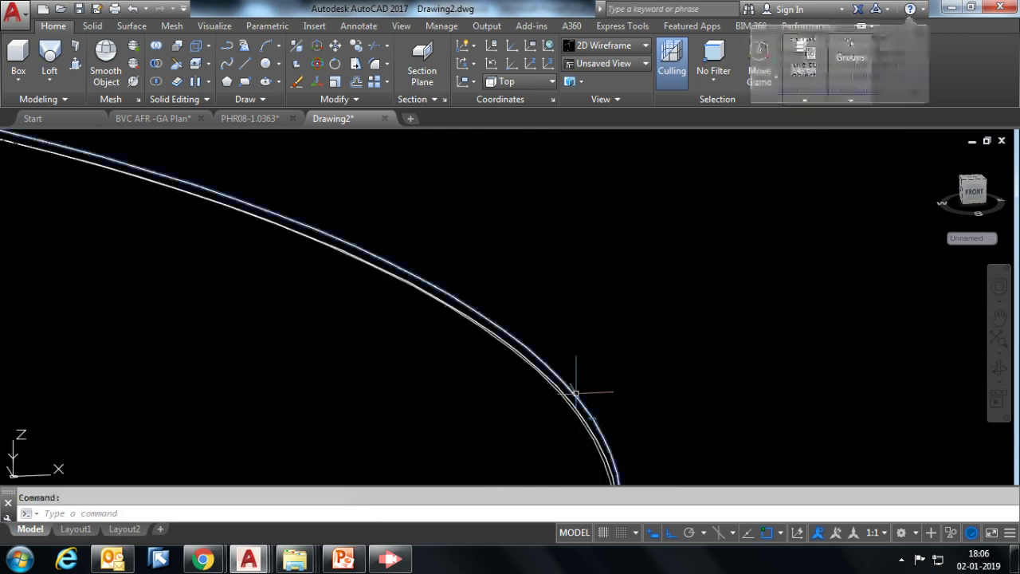
pyautogui.scroll(-3, 577, 327)
pyautogui.scroll(-3, 633, 363)
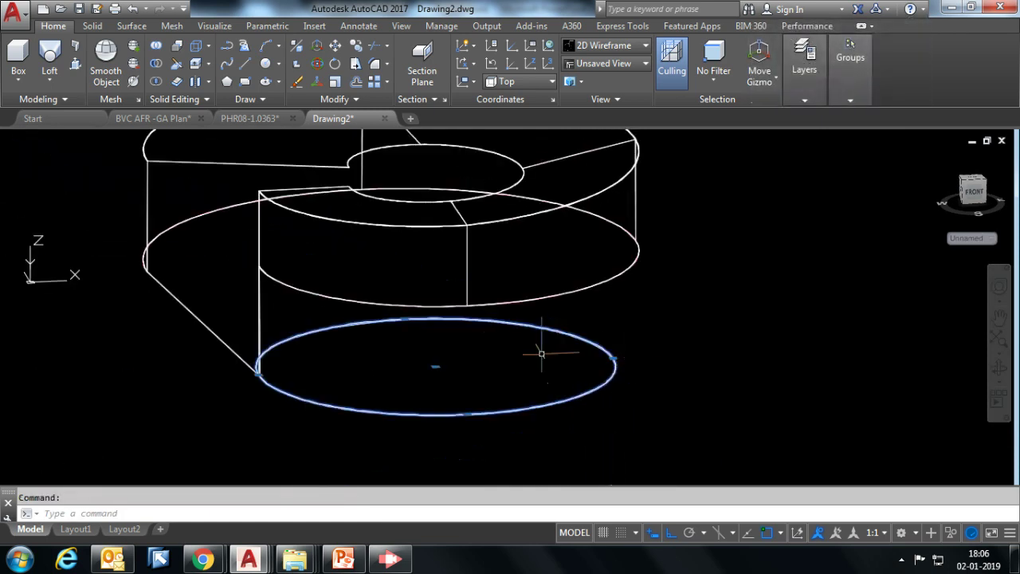
pyautogui.scroll(3, 267, 358)
pyautogui.scroll(2, 208, 403)
pyautogui.scroll(1, 212, 413)
pyautogui.scroll(1, 235, 390)
pyautogui.scroll(-3, 239, 388)
pyautogui.scroll(-3, 282, 346)
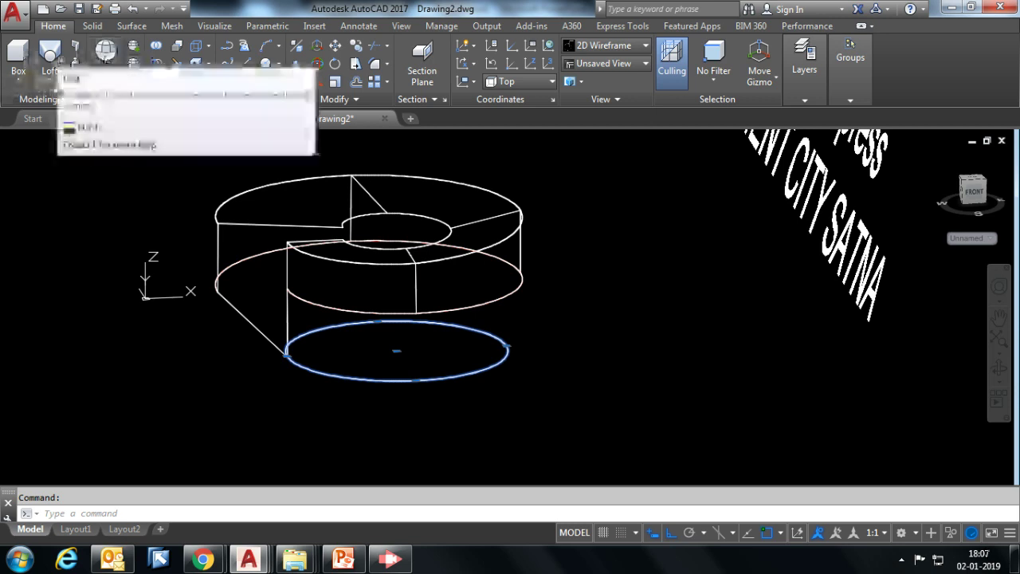
# Extrude the 9016 circle 9000 units into a cylinder and display it Shaded
pyautogui.click(134, 29)
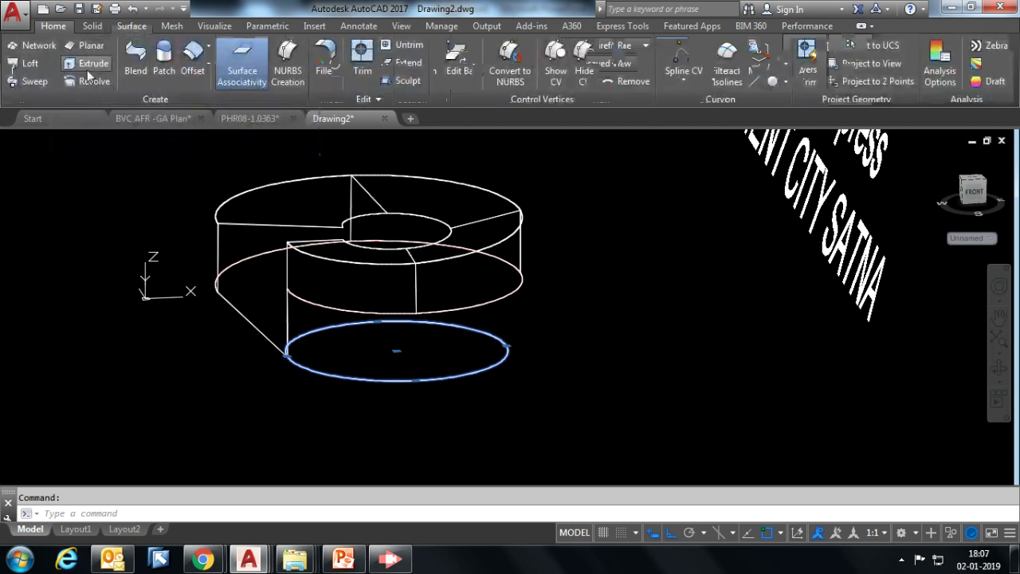
pyautogui.click(79, 67)
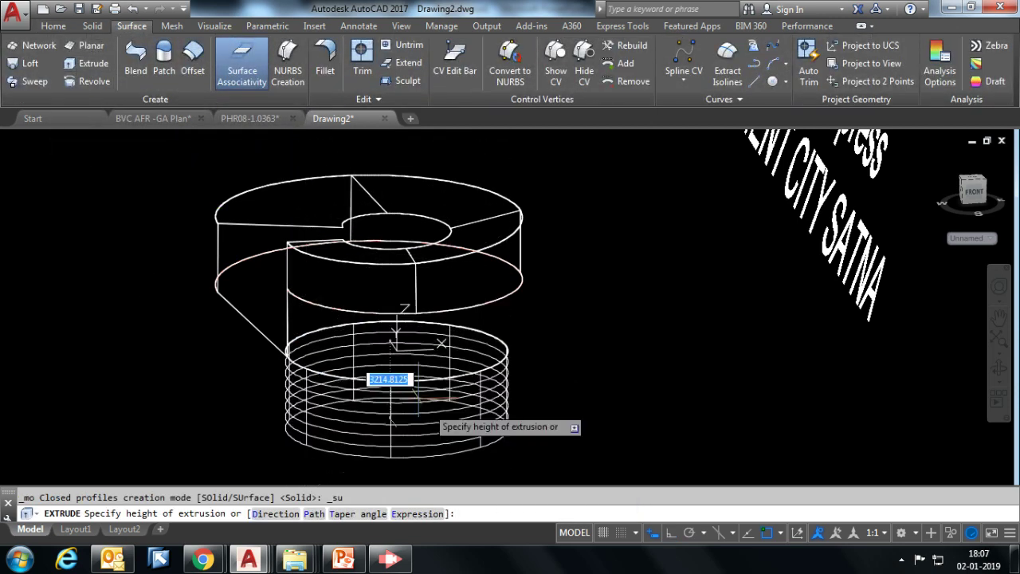
pyautogui.click(390, 560)
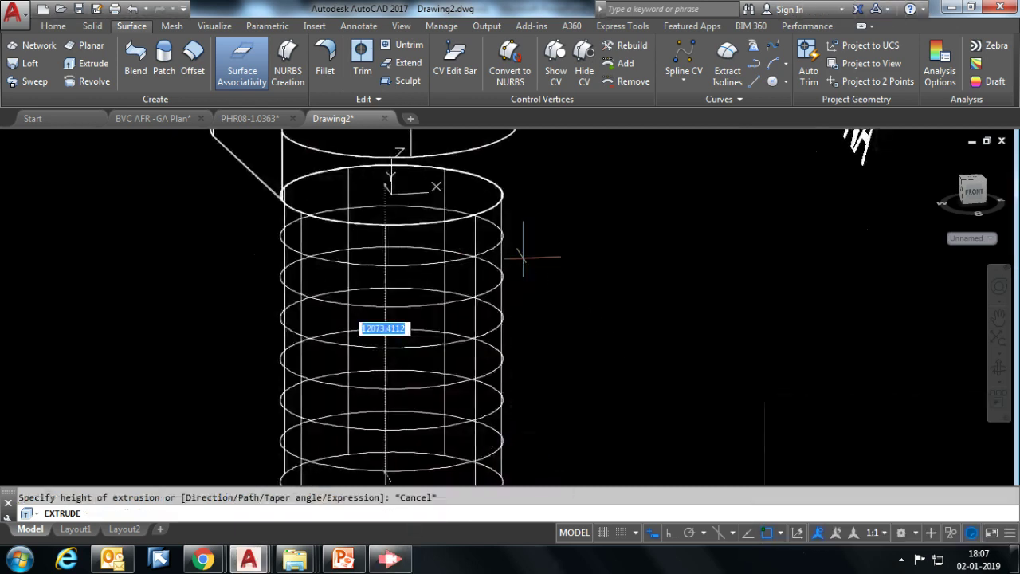
pyautogui.click(572, 301)
pyautogui.write('9000')
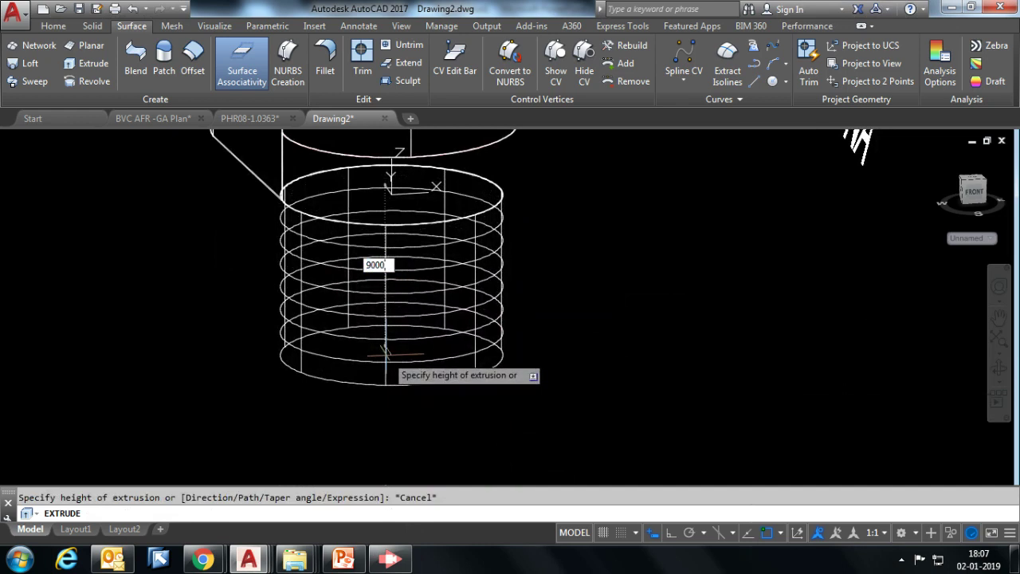
pyautogui.press('Return')
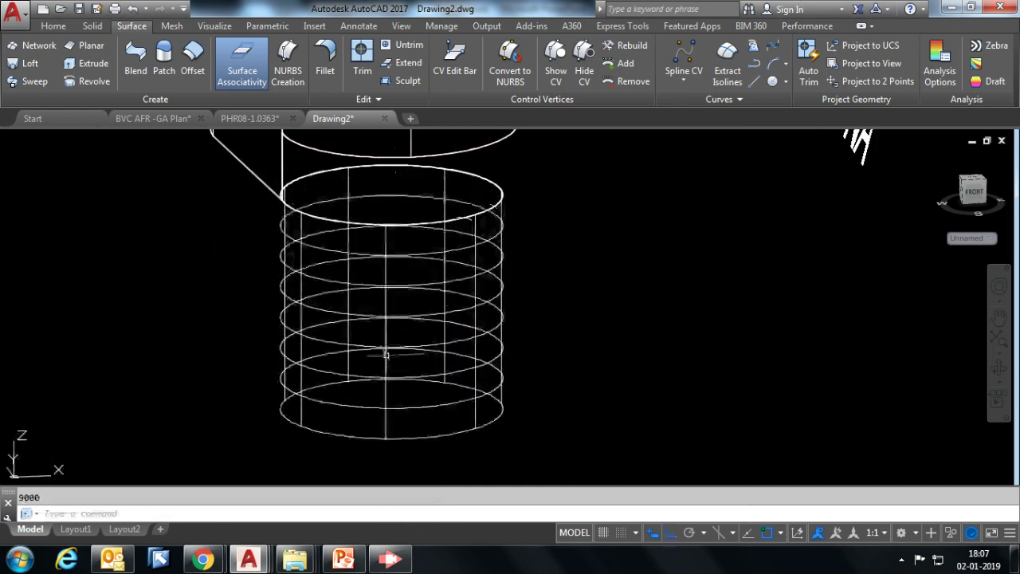
pyautogui.scroll(-3, 175, 285)
pyautogui.scroll(2, 209, 253)
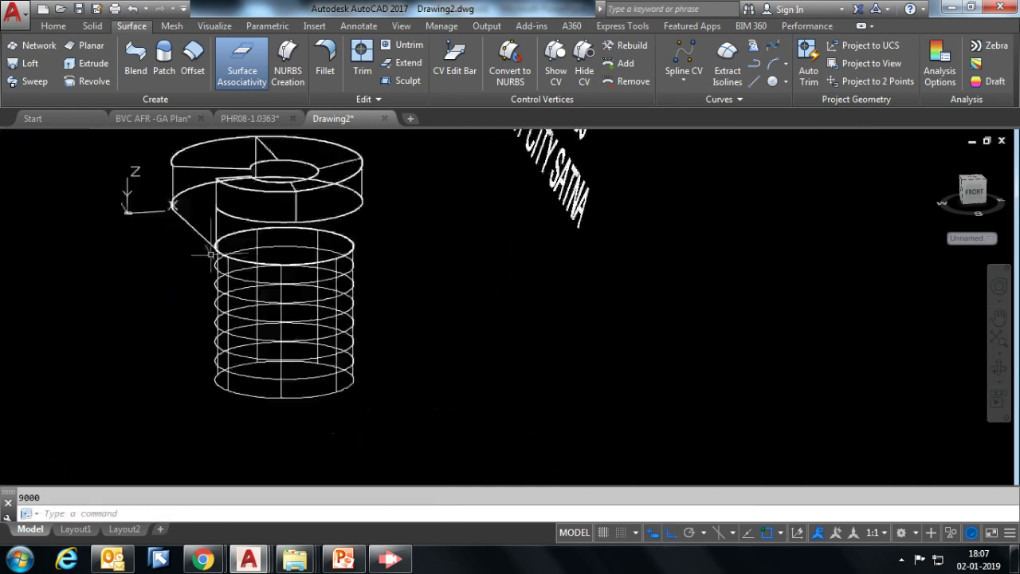
pyautogui.click(88, 144)
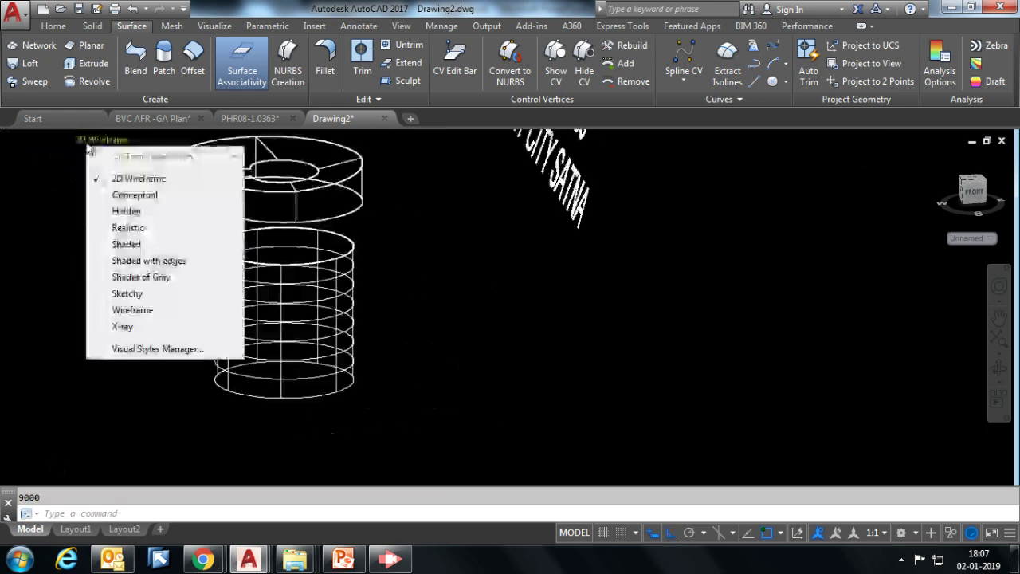
pyautogui.click(126, 244)
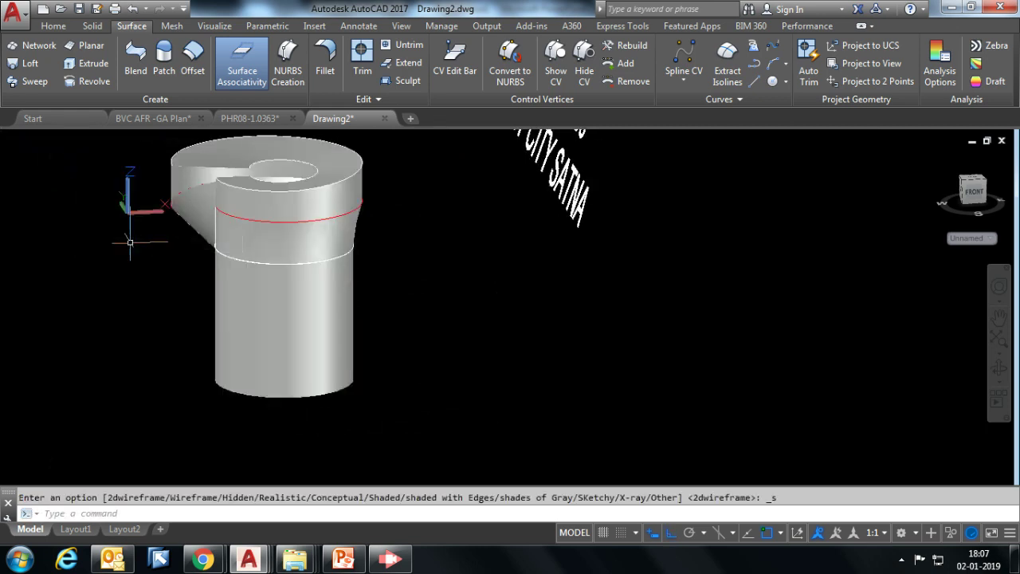
# Select the cylinder surface and thicken it by 8 into a solid shell
pyautogui.click(287, 338)
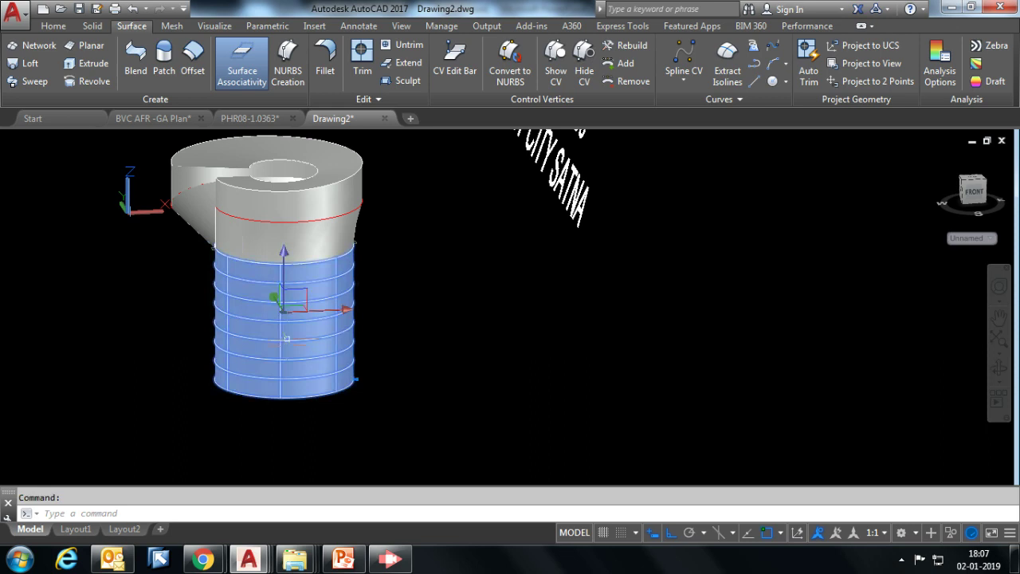
pyautogui.click(55, 27)
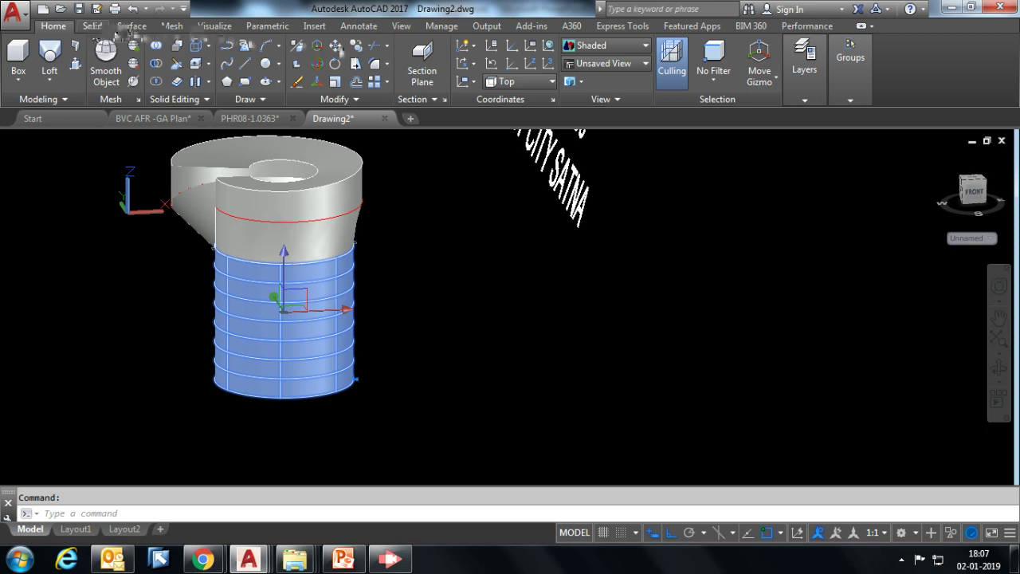
pyautogui.click(101, 29)
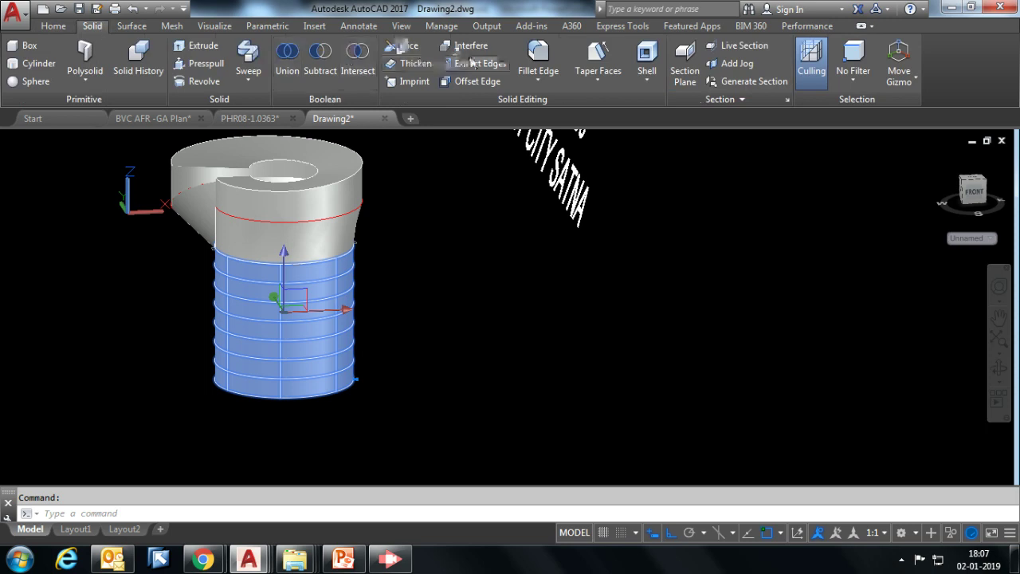
pyautogui.click(410, 63)
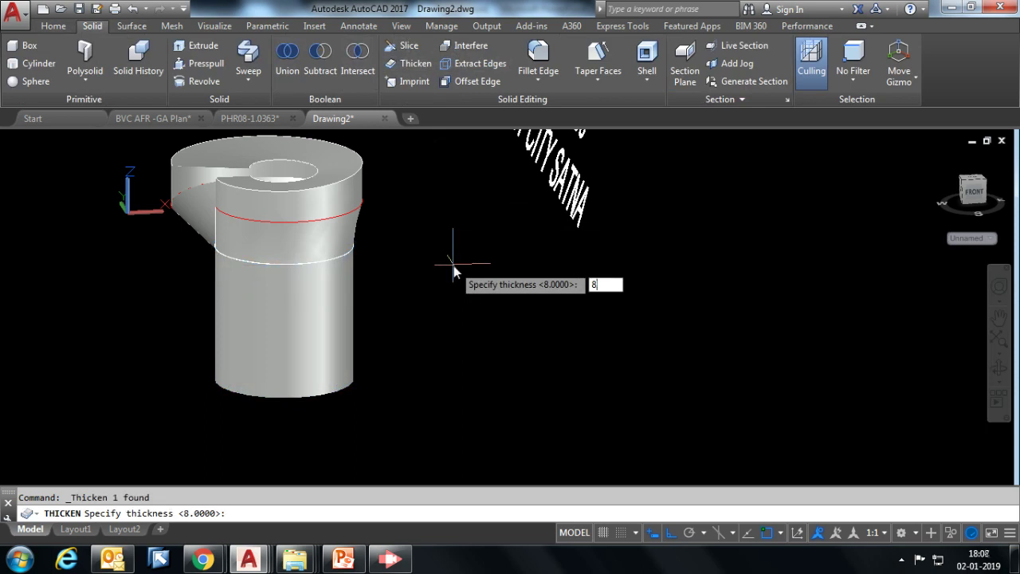
pyautogui.press('Return')
pyautogui.scroll(5, 160, 425)
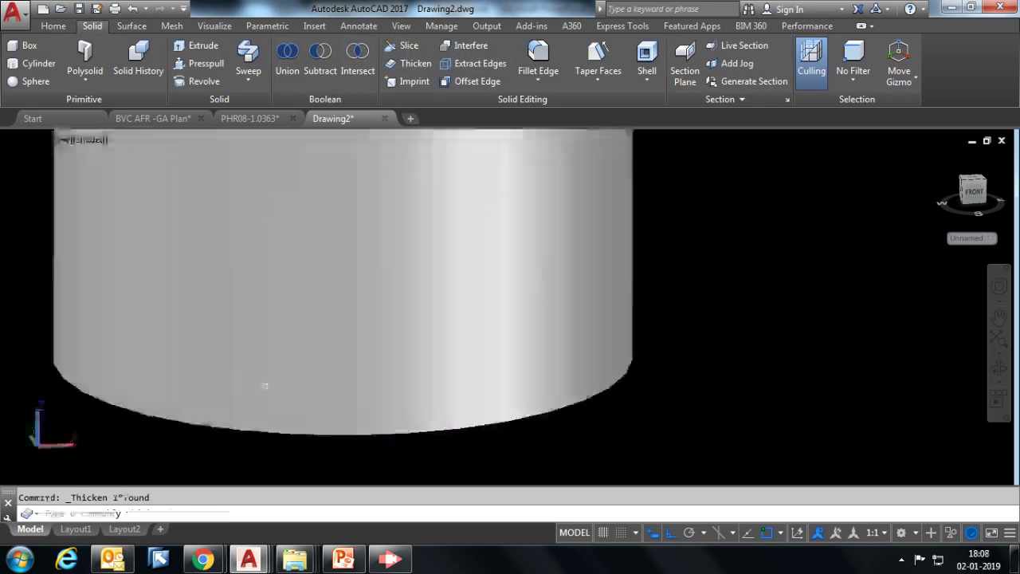
# Orbit around the thickened cylinder body to check it from several angles
pyautogui.keyDown('shift'); pyautogui.moveTo(330, 376); pyautogui.dragTo(349, 353, button='middle'); pyautogui.keyUp('shift')
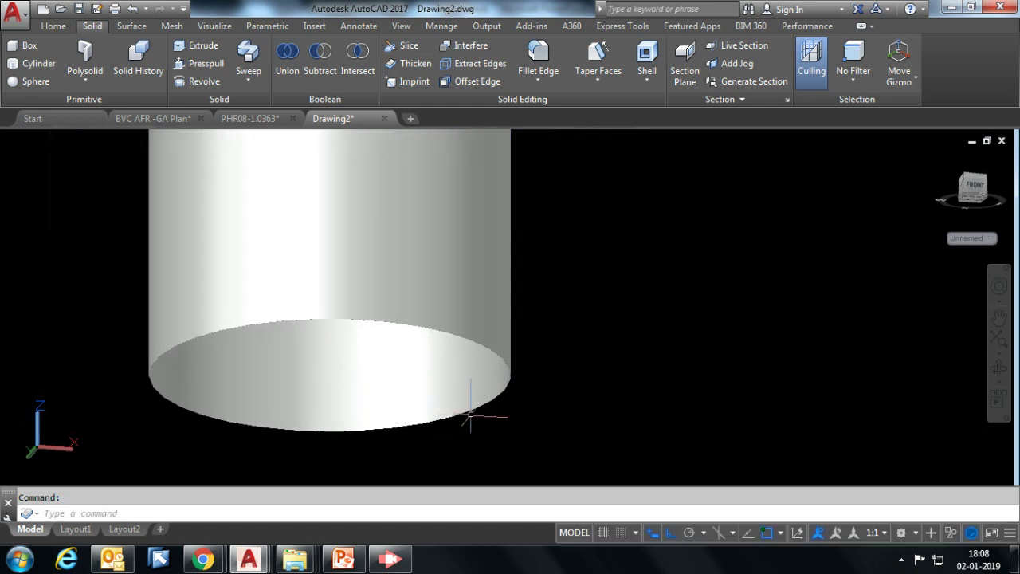
pyautogui.scroll(3, 467, 416)
pyautogui.scroll(3, 475, 399)
pyautogui.scroll(2, 509, 361)
pyautogui.scroll(-3, 509, 361)
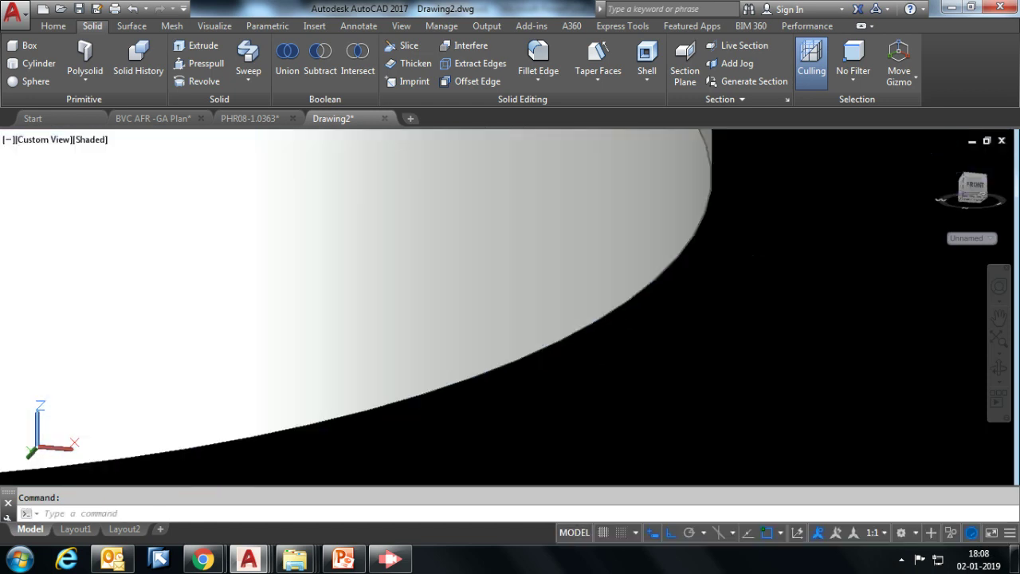
pyautogui.scroll(-5, 509, 362)
pyautogui.moveTo(516, 362)
pyautogui.keyDown('shift'); pyautogui.mouseDown(button='middle')
pyautogui.moveTo(462, 231)
pyautogui.moveTo(473, 257)
pyautogui.mouseUp(button='middle'); pyautogui.keyUp('shift')
pyautogui.scroll(5, 471, 211)
pyautogui.keyDown('shift'); pyautogui.moveTo(471, 212); pyautogui.dragTo(485, 321, button='middle'); pyautogui.keyUp('shift')
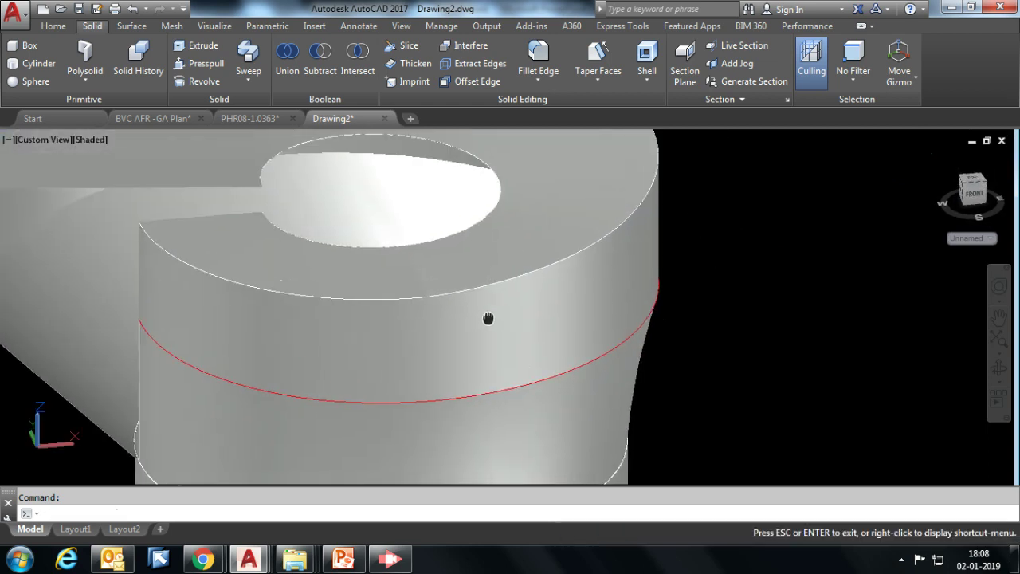
pyautogui.moveTo(396, 276)
pyautogui.keyDown('shift'); pyautogui.mouseDown(button='middle')
pyautogui.moveTo(439, 284)
pyautogui.moveTo(395, 270)
pyautogui.mouseUp(button='middle'); pyautogui.keyUp('shift')
pyautogui.scroll(-5, 395, 271)
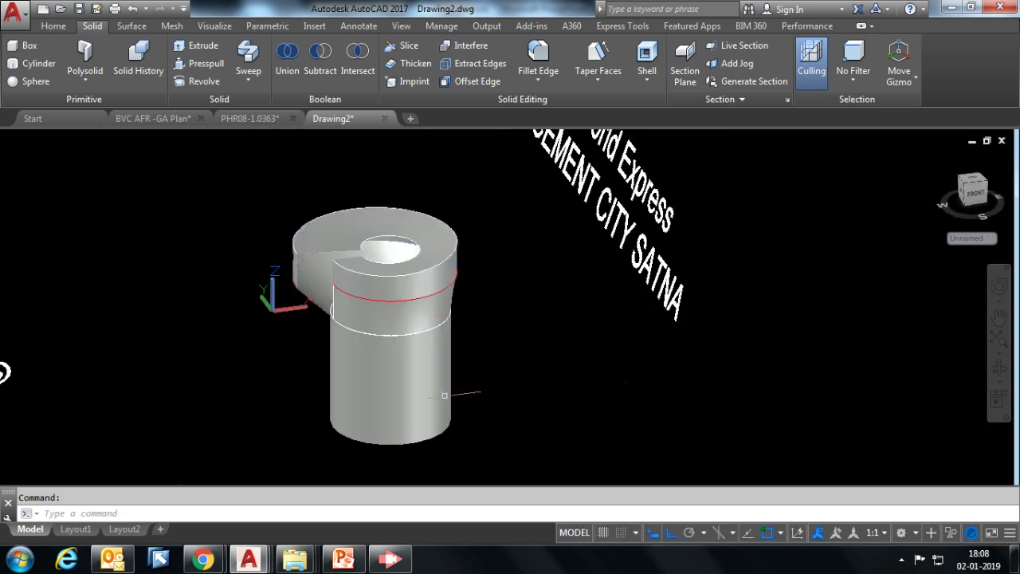
pyautogui.scroll(2, 432, 364)
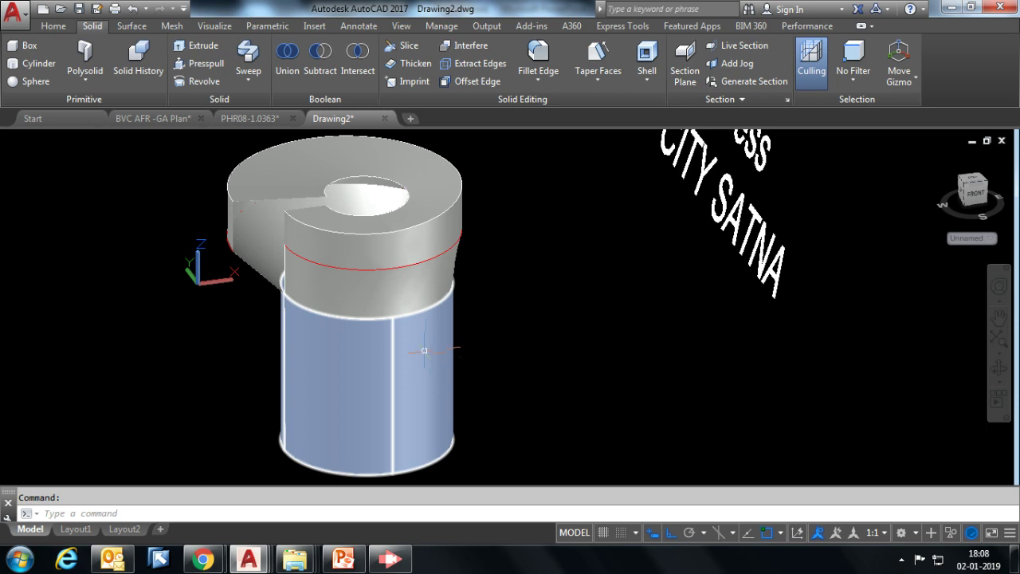
pyautogui.keyDown('shift'); pyautogui.moveTo(424, 350); pyautogui.dragTo(422, 343, button='middle'); pyautogui.keyUp('shift')
pyautogui.click(380, 562)
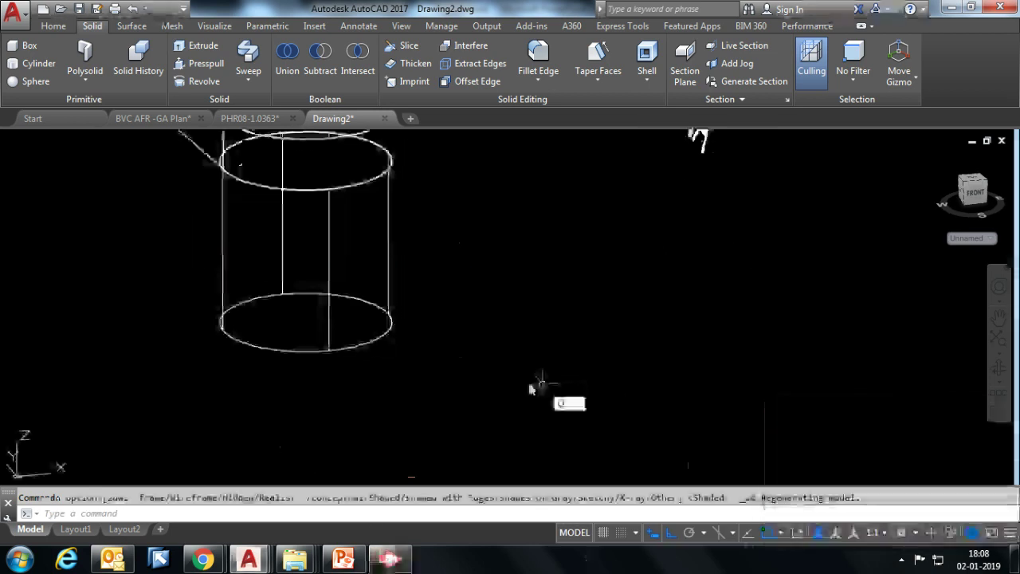
# Draw a first circle centred on the cylinder base using the diameter option
pyautogui.click(305, 322)
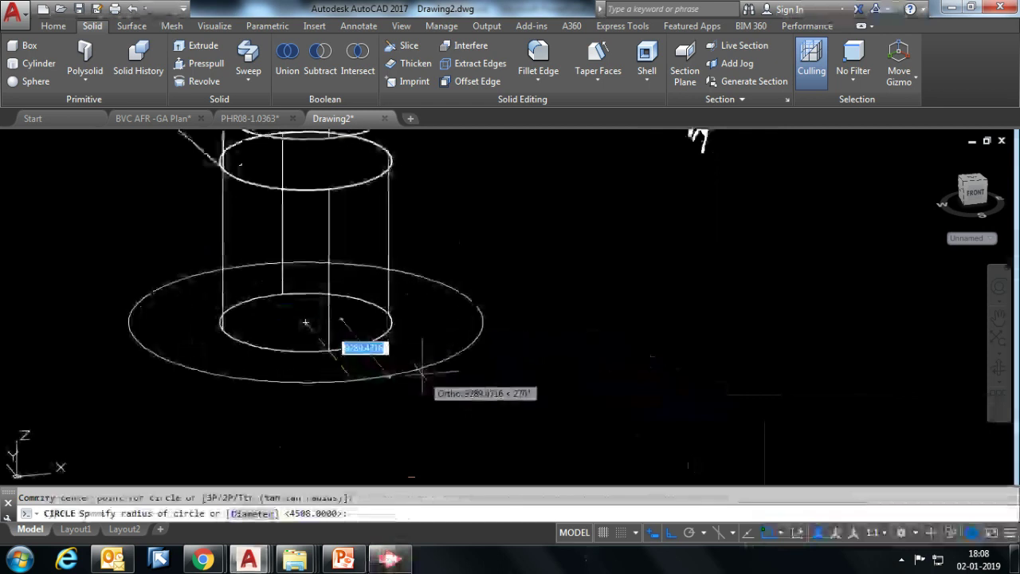
pyautogui.write('D')
pyautogui.press('Return')
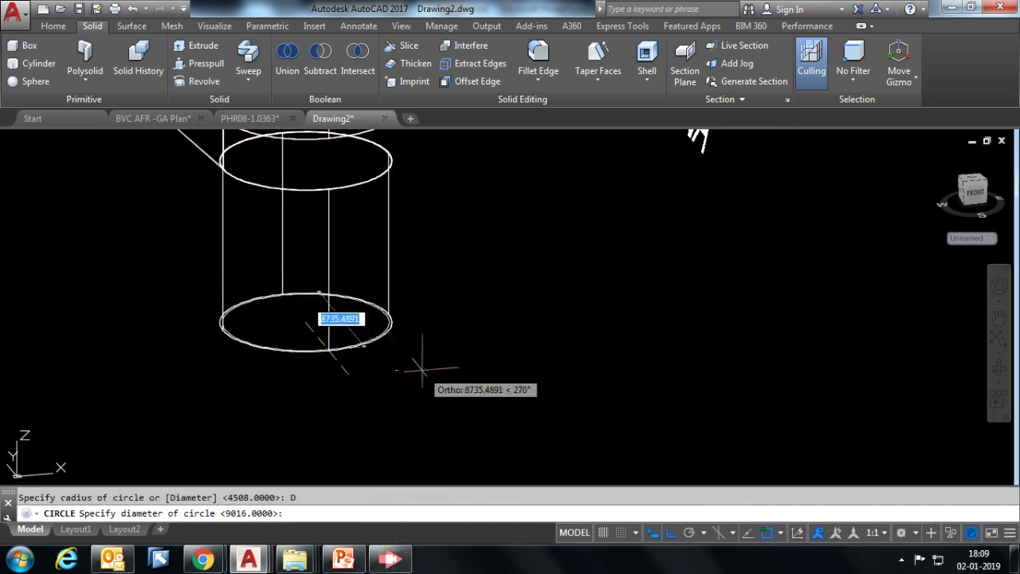
pyautogui.write('901')
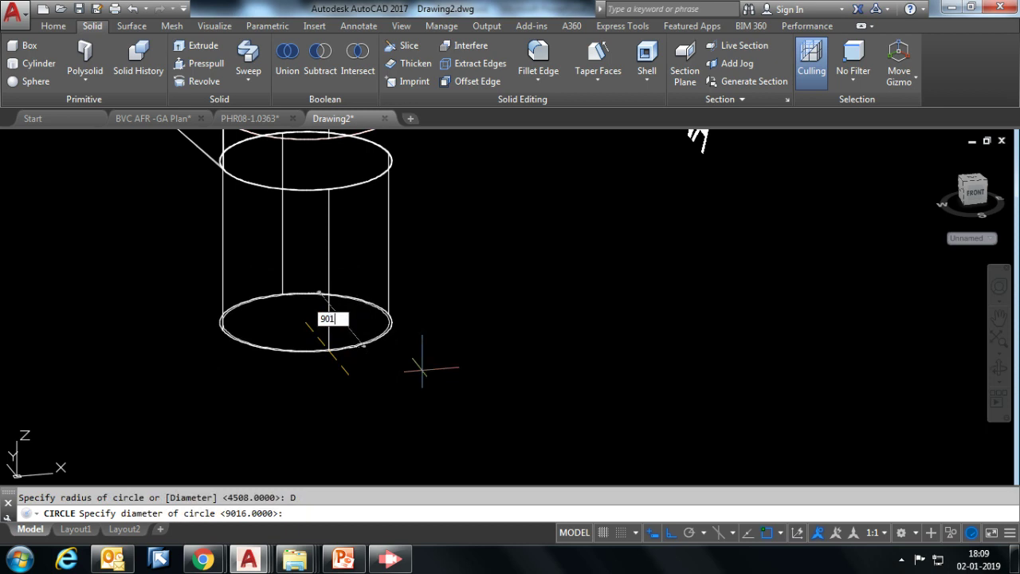
pyautogui.press('Return')
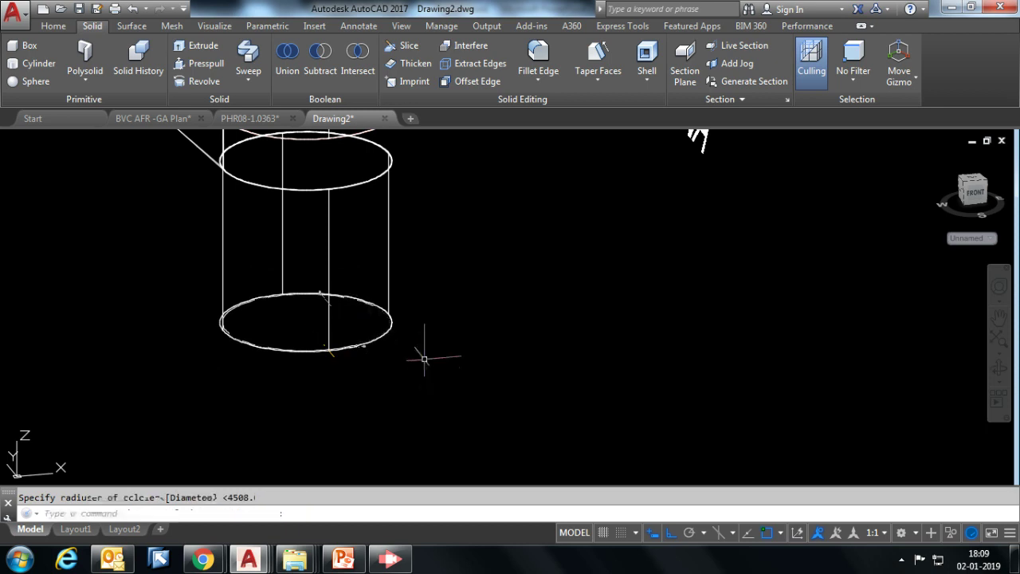
pyautogui.scroll(5, 424, 358)
pyautogui.scroll(3, 364, 324)
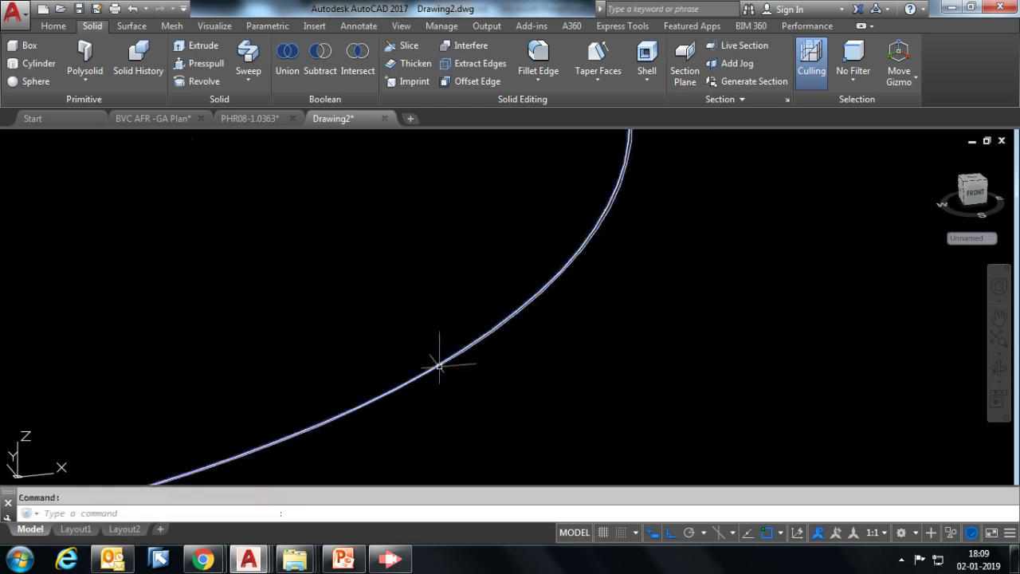
pyautogui.scroll(-5, 438, 351)
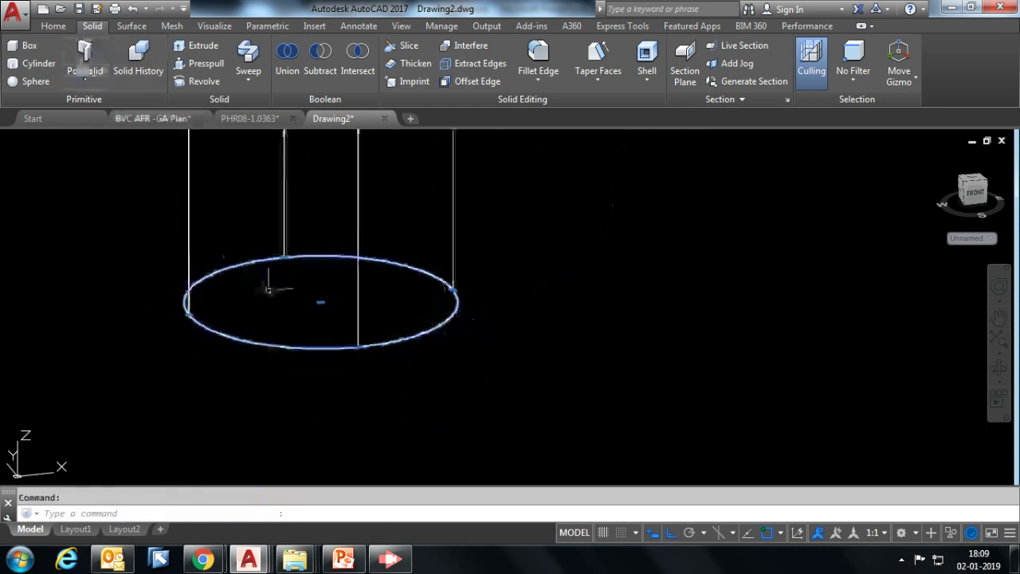
# Draw the 916-diameter inner circle at the base centre, then view the PHR08-1.0363 drawing
pyautogui.write('c')
pyautogui.press('Return')
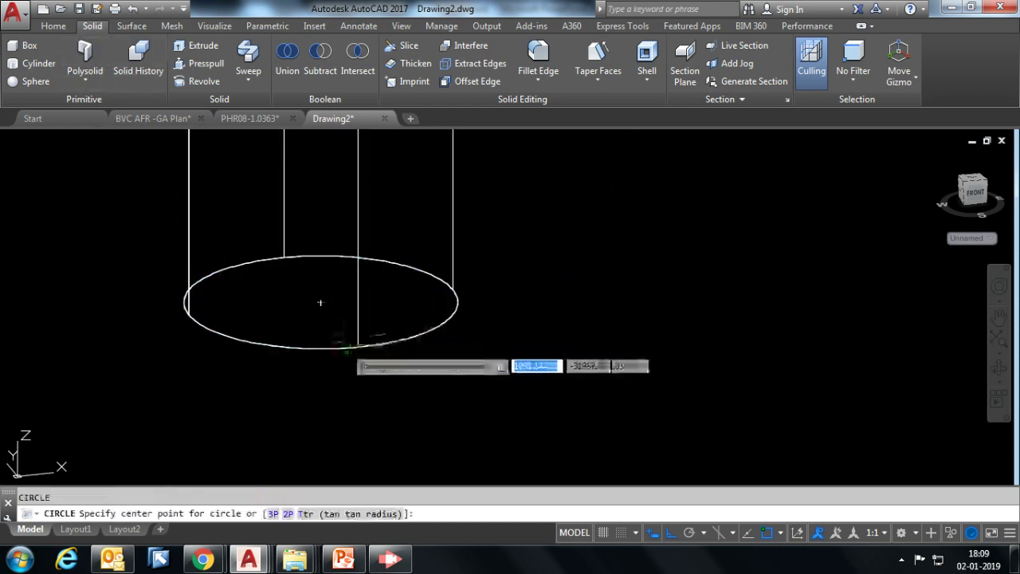
pyautogui.click(322, 301)
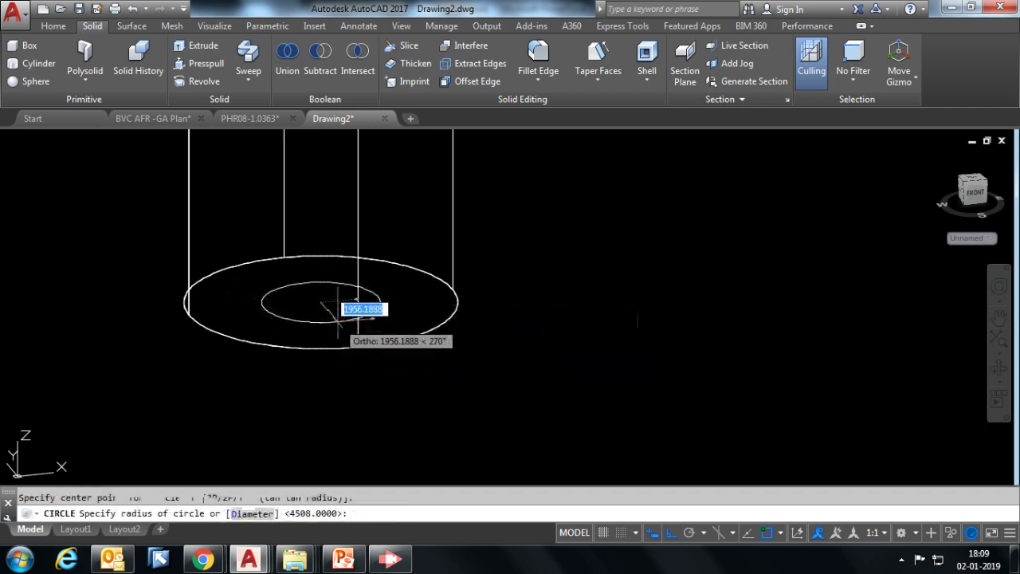
pyautogui.write('d')
pyautogui.press('Return')
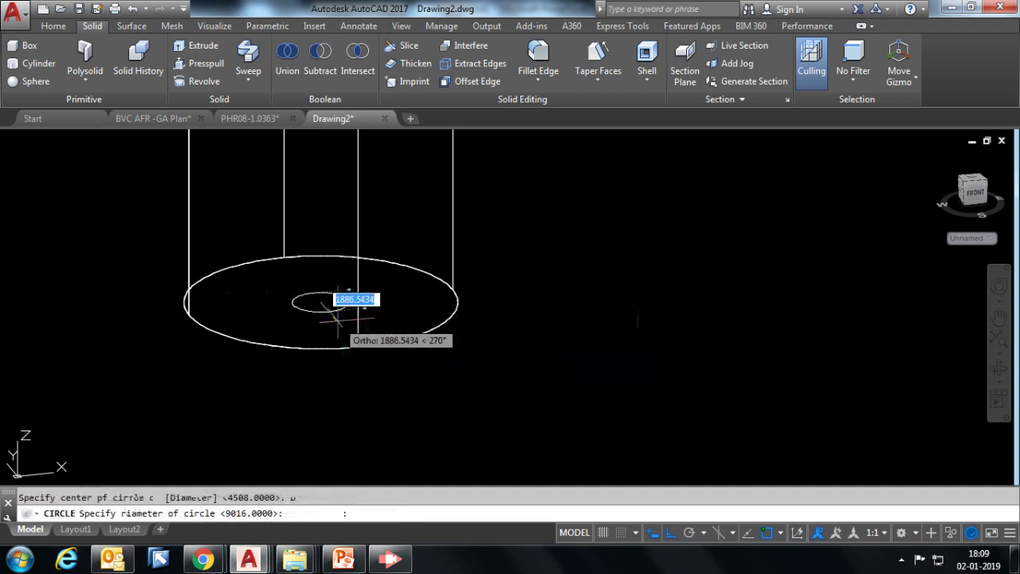
pyautogui.write('16')
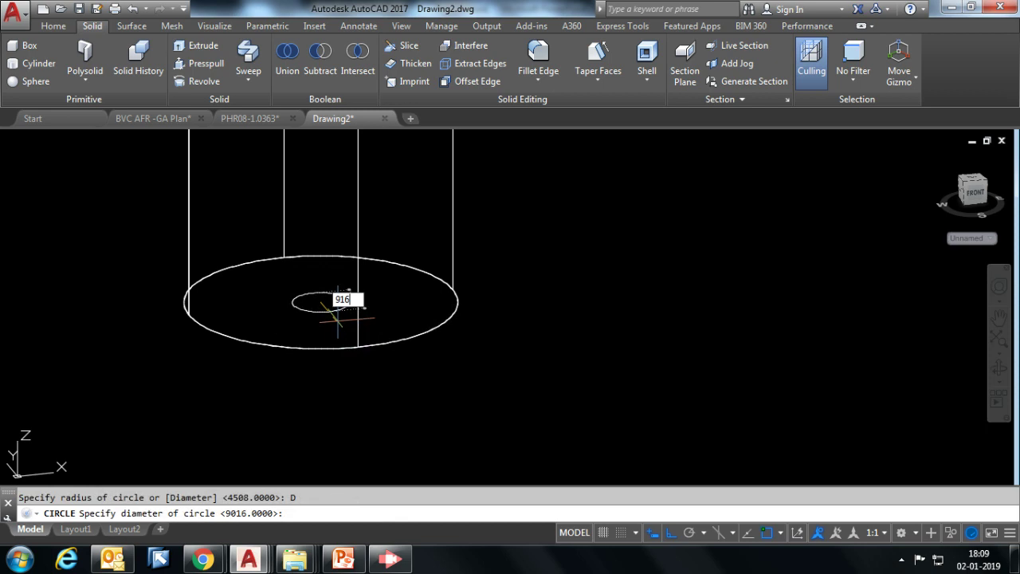
pyautogui.press('Return')
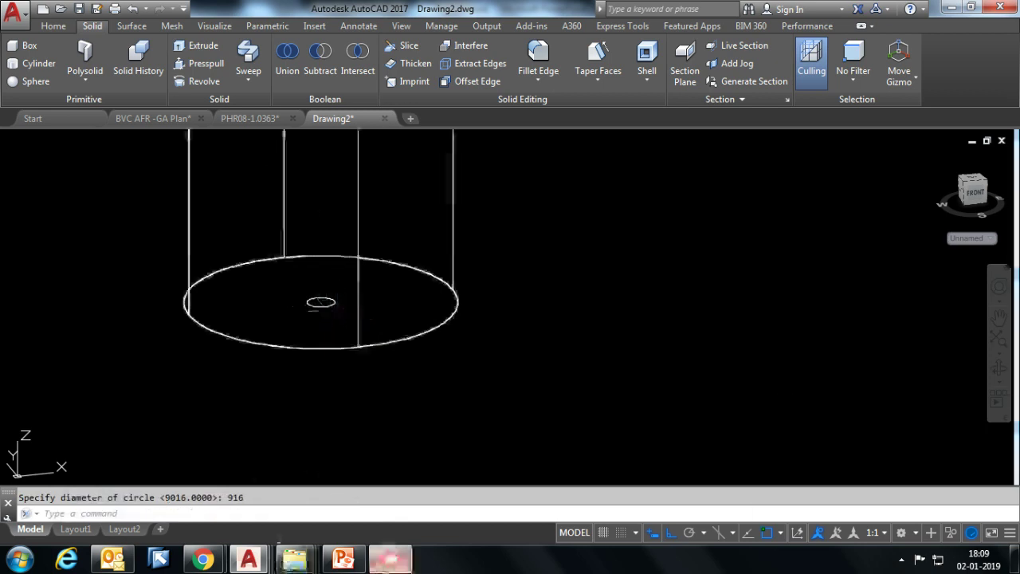
pyautogui.click(390, 559)
pyautogui.click(821, 522)
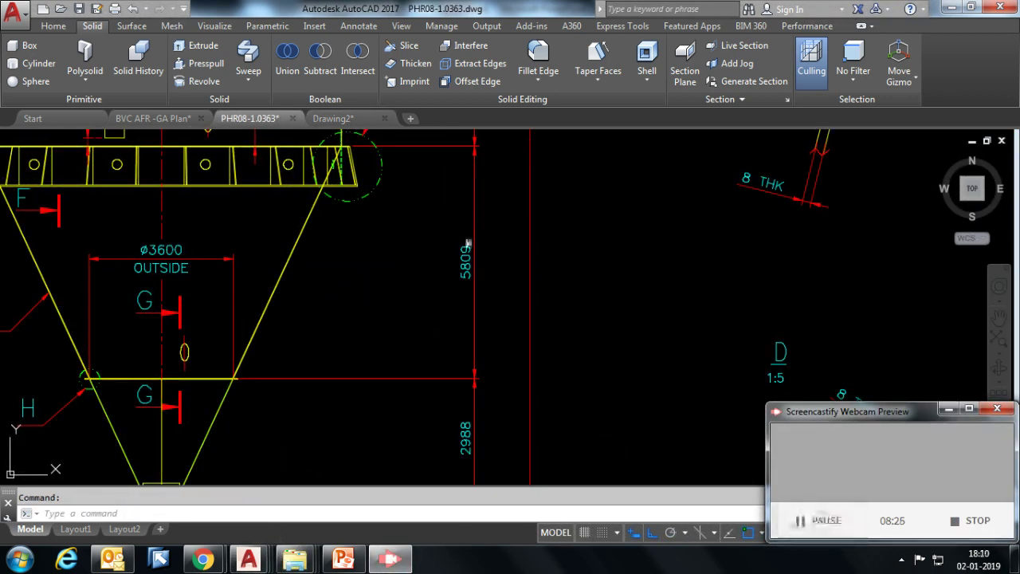
# In Drawing2, move the 916 circle 8797 units down in -Z below the cylinder base
pyautogui.click(345, 121)
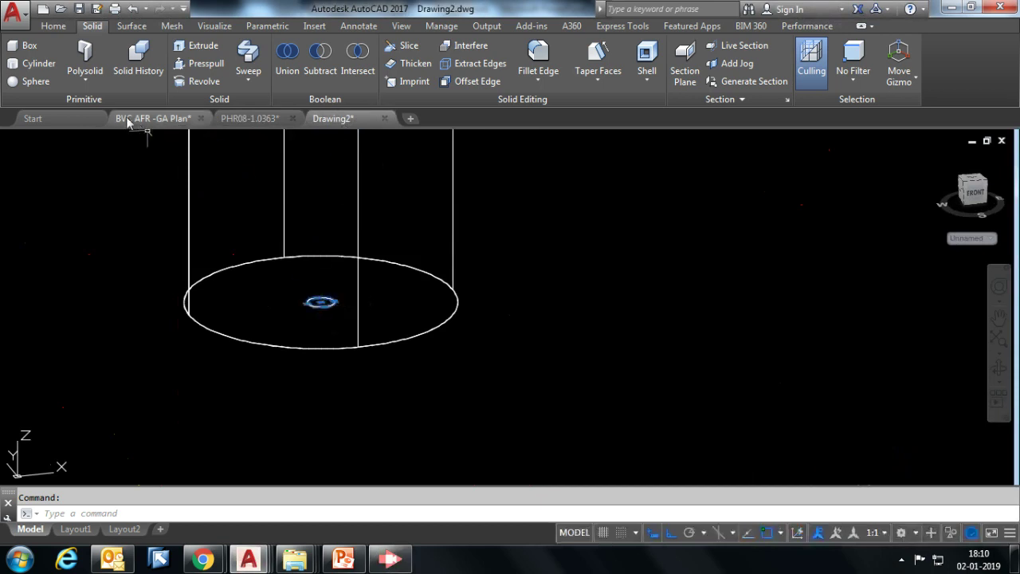
pyautogui.click(55, 30)
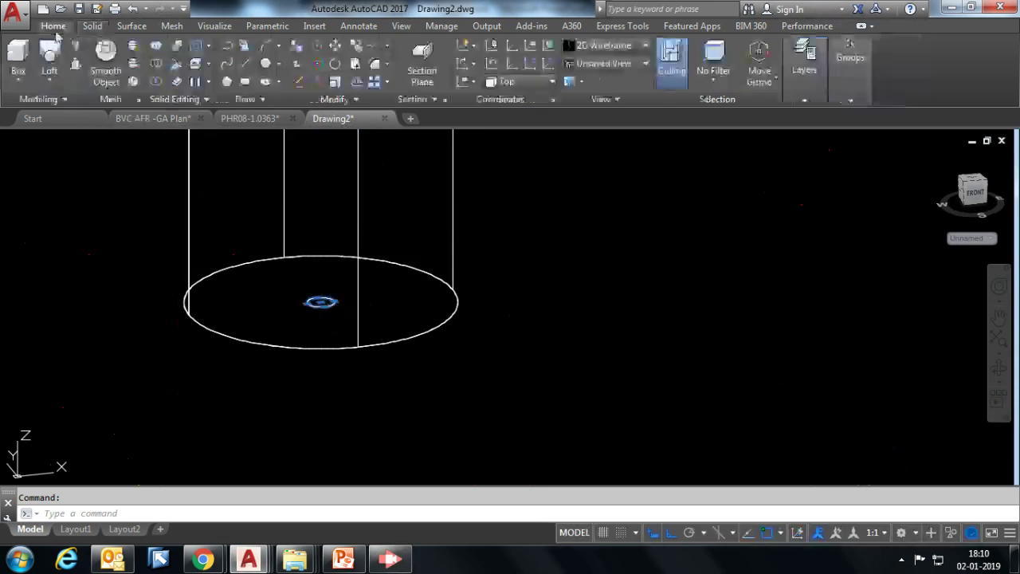
pyautogui.click(335, 45)
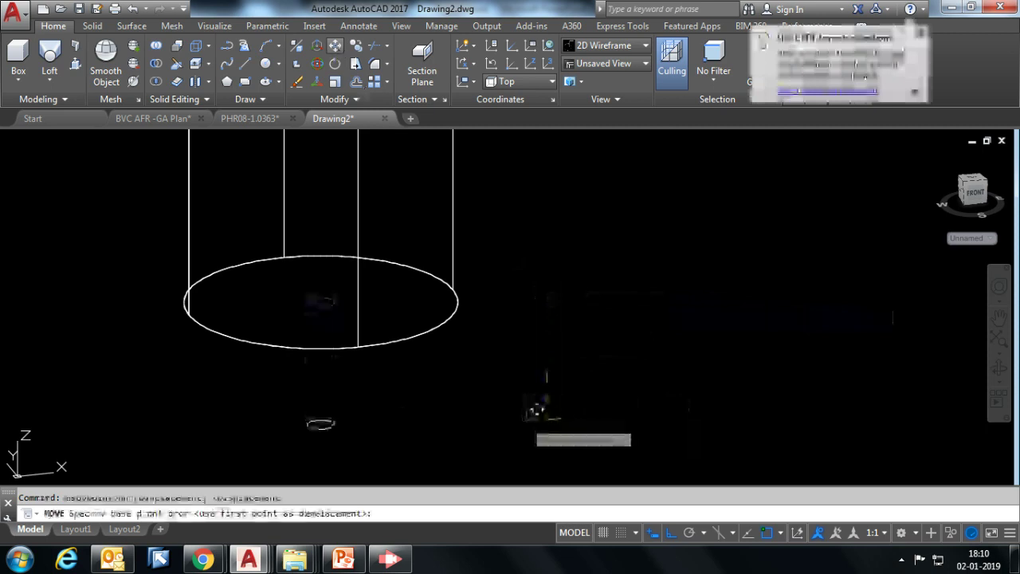
pyautogui.click(539, 410)
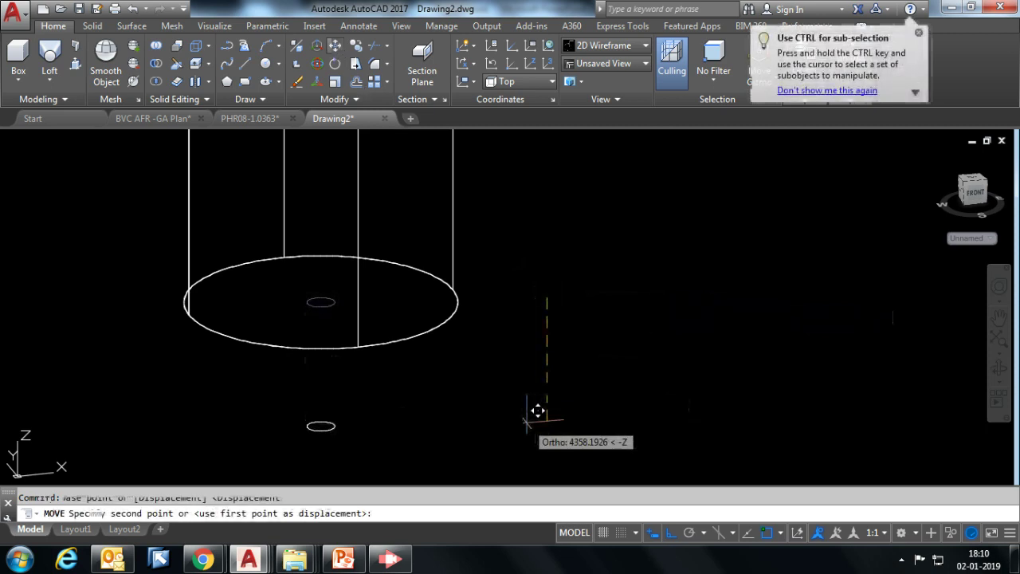
pyautogui.write('8797')
pyautogui.press('Return')
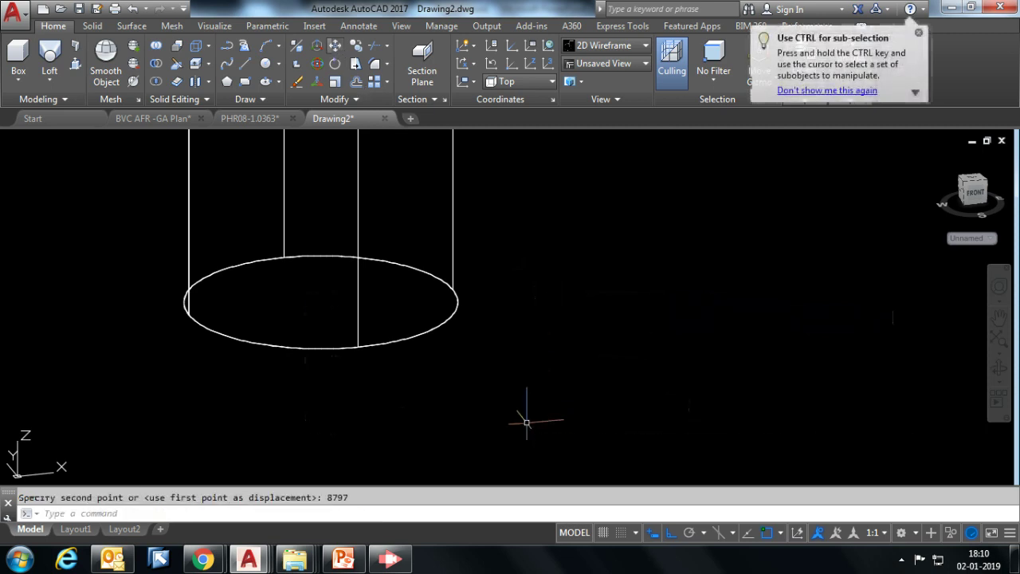
pyautogui.scroll(-5, 429, 297)
pyautogui.scroll(5, 401, 358)
pyautogui.moveTo(414, 257); pyautogui.dragTo(433, 319, button='middle')
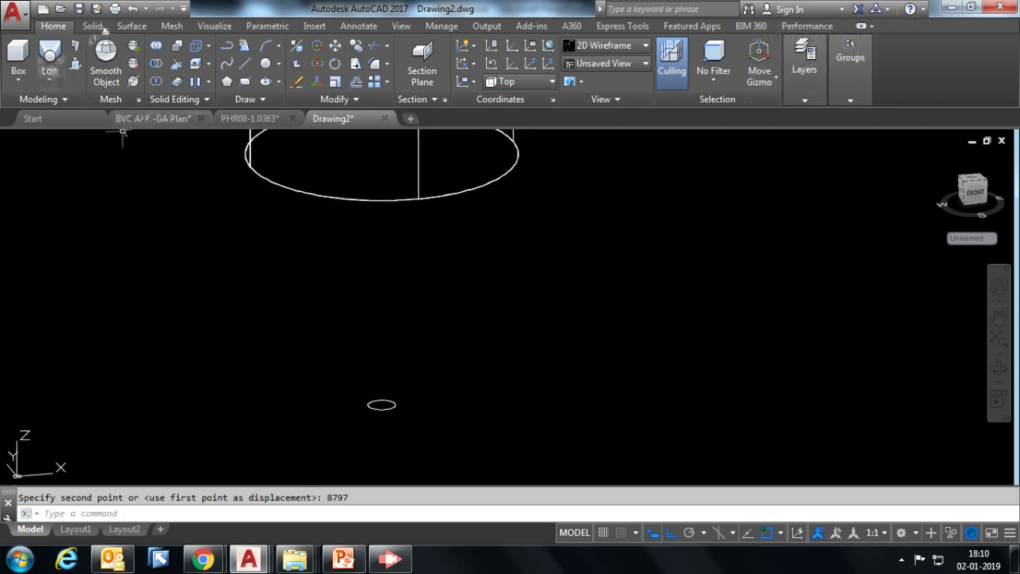
pyautogui.click(132, 25)
pyautogui.click(27, 63)
# Loft a cone surface from the base ellipse down to the 916 circle
pyautogui.click(276, 182)
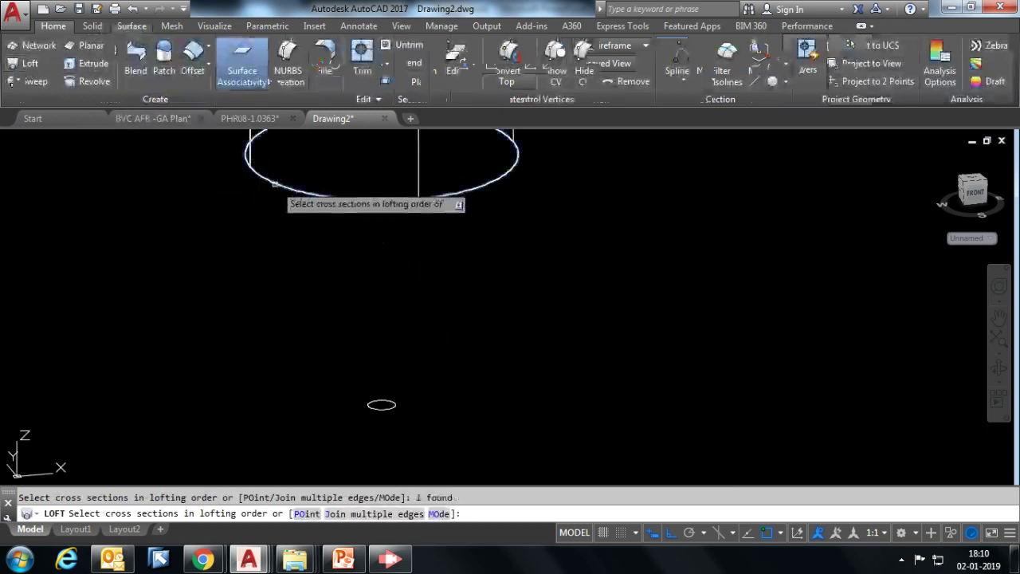
pyautogui.click(381, 405)
pyautogui.scroll(-2, 446, 354)
pyautogui.scroll(-2, 459, 339)
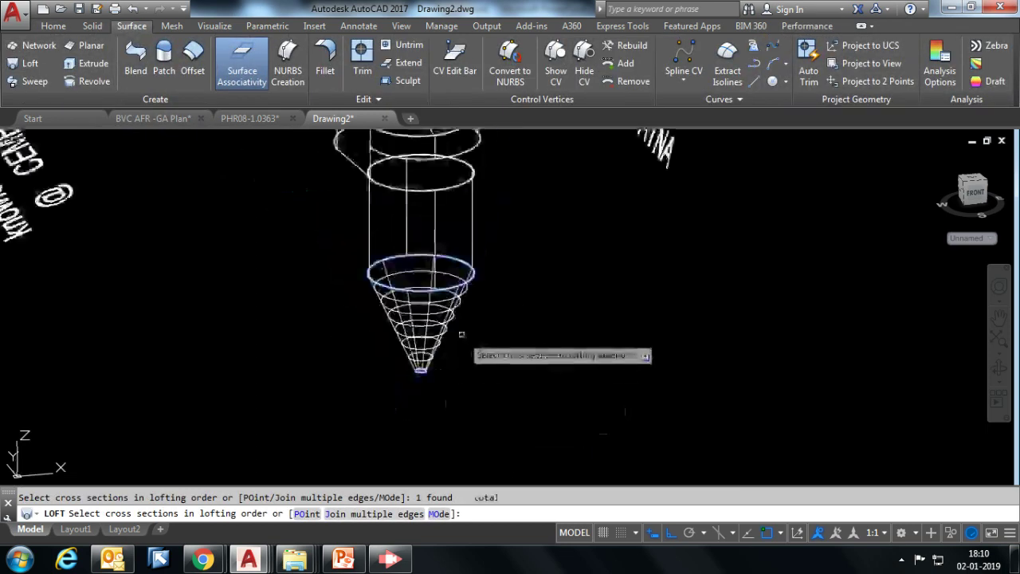
pyautogui.press('Return')
pyautogui.press('Return')
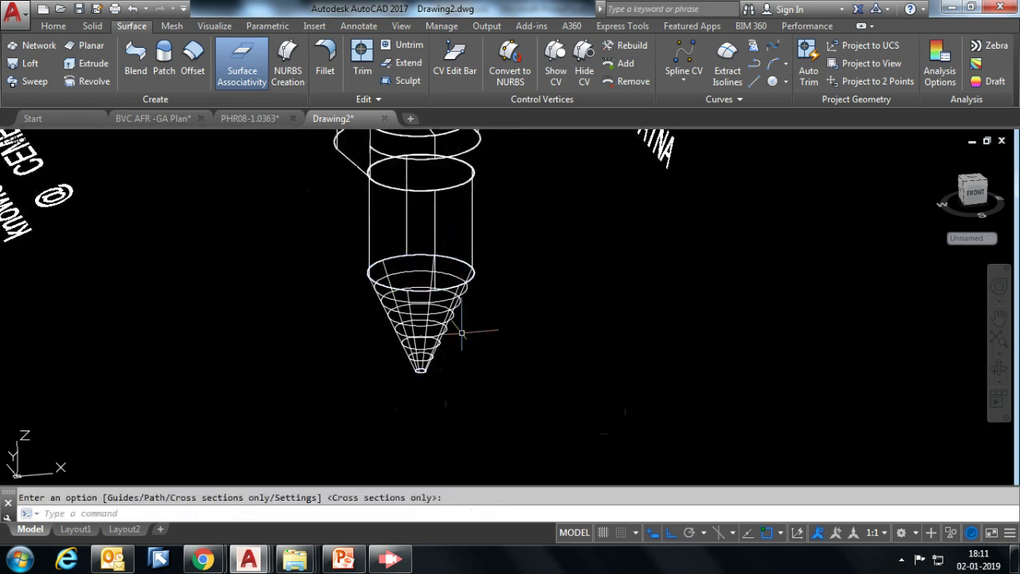
# Thicken the lofted cone surface by the default 8 into a solid
pyautogui.click(416, 307)
pyautogui.click(56, 26)
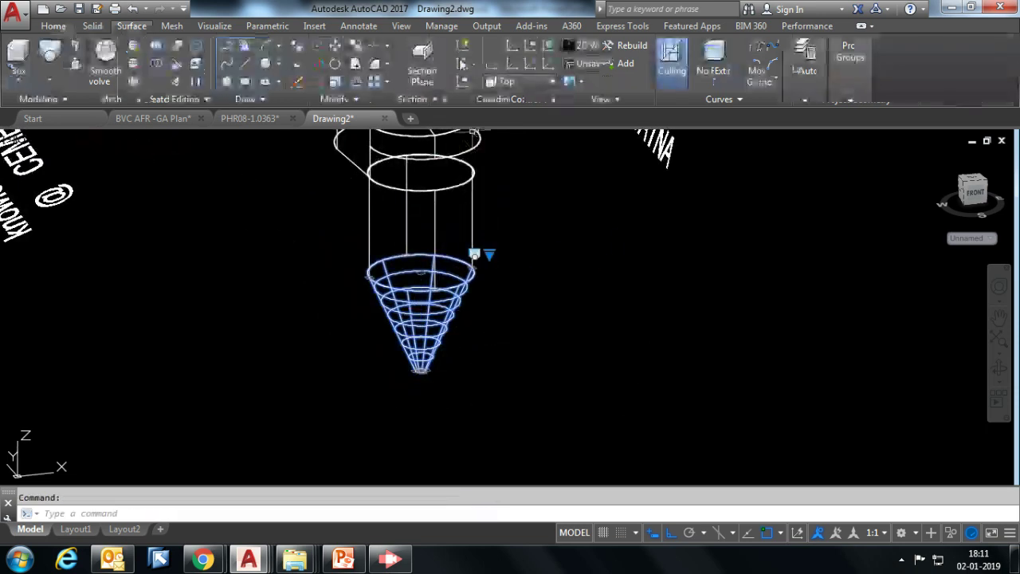
pyautogui.click(94, 27)
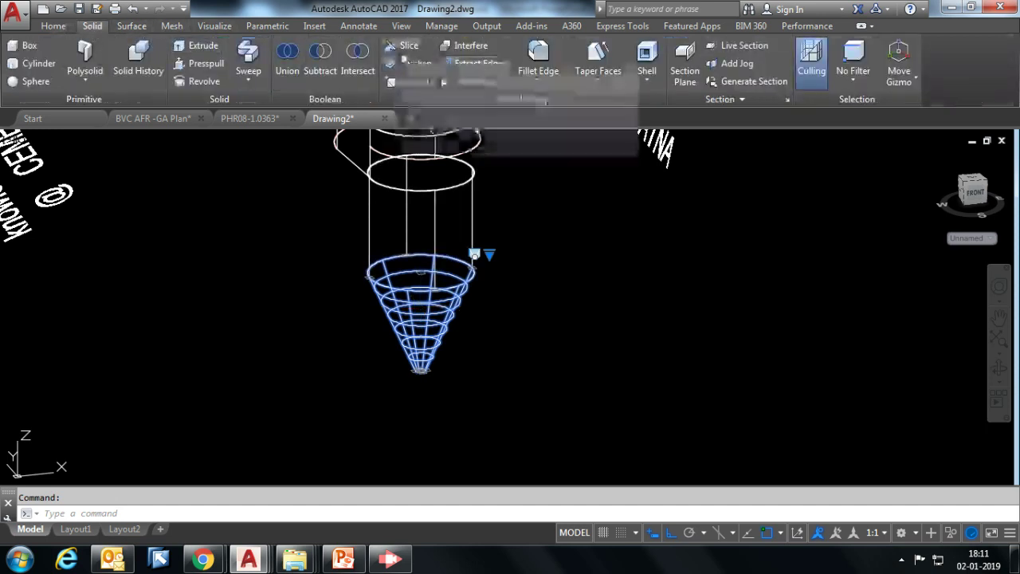
pyautogui.click(405, 63)
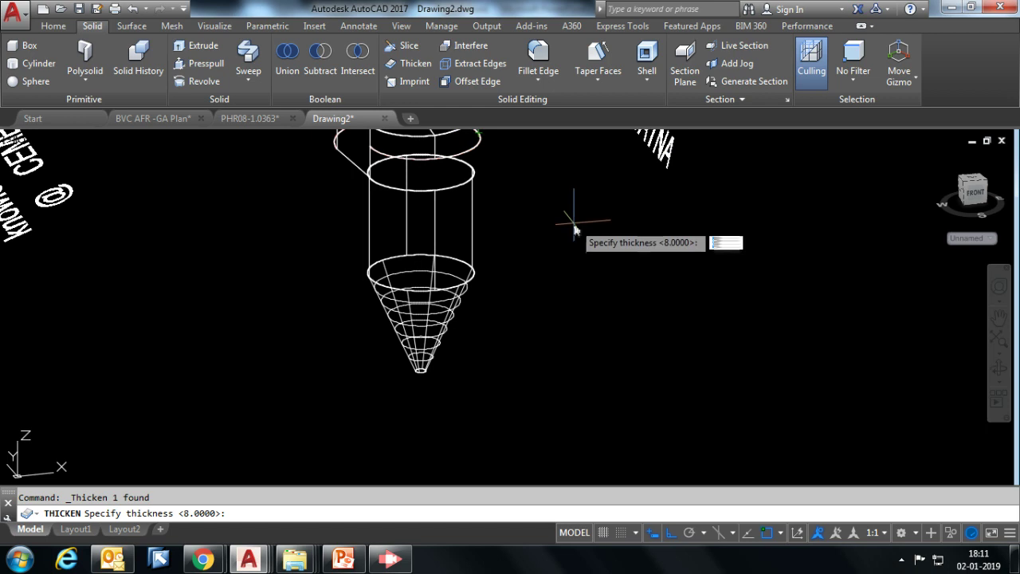
pyautogui.press('Return')
pyautogui.press('Return')
pyautogui.press('Escape')
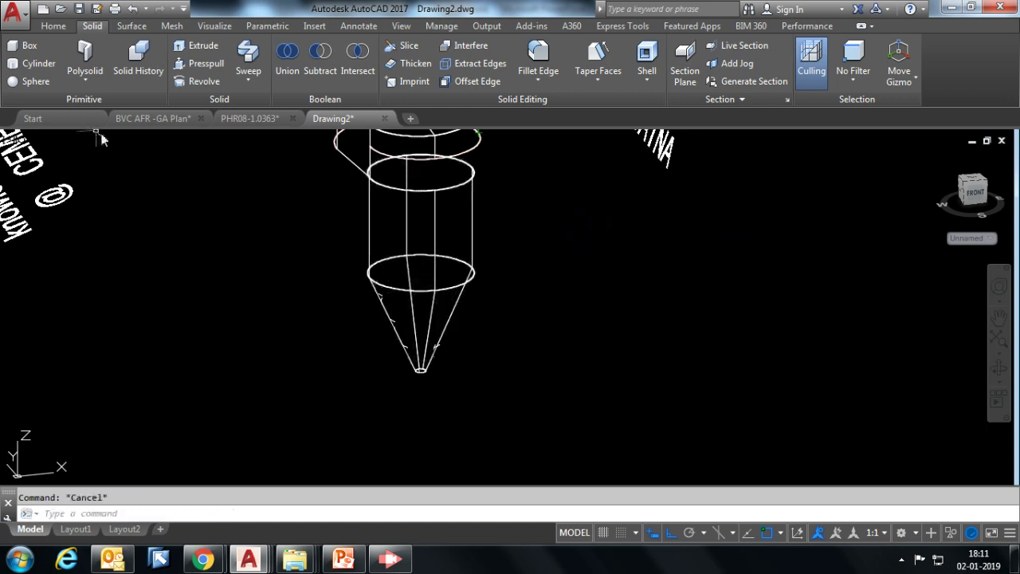
pyautogui.click(103, 141)
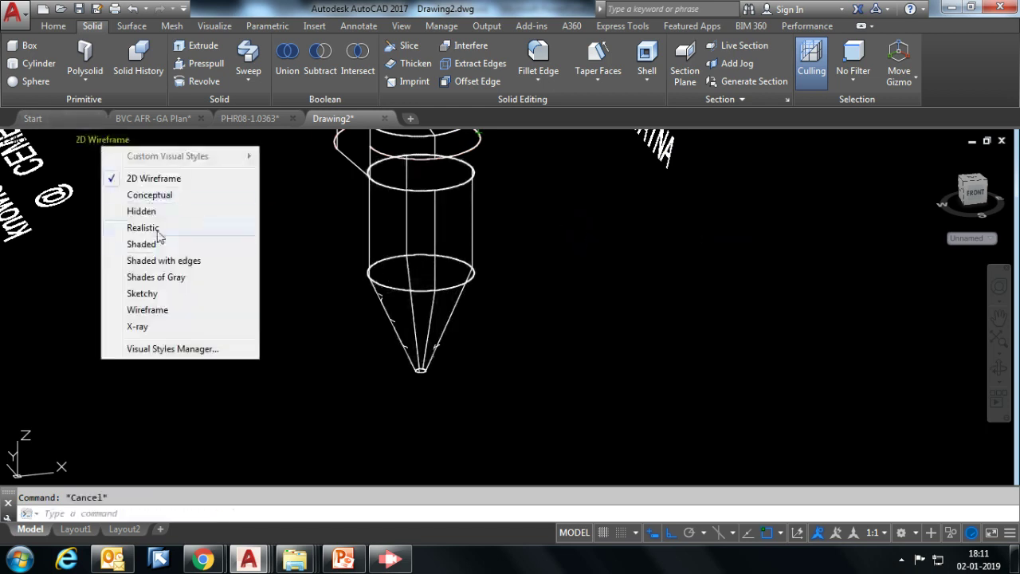
# Shade the cyclone first in Conceptual, then in Realistic style, viewing it from above
pyautogui.click(151, 195)
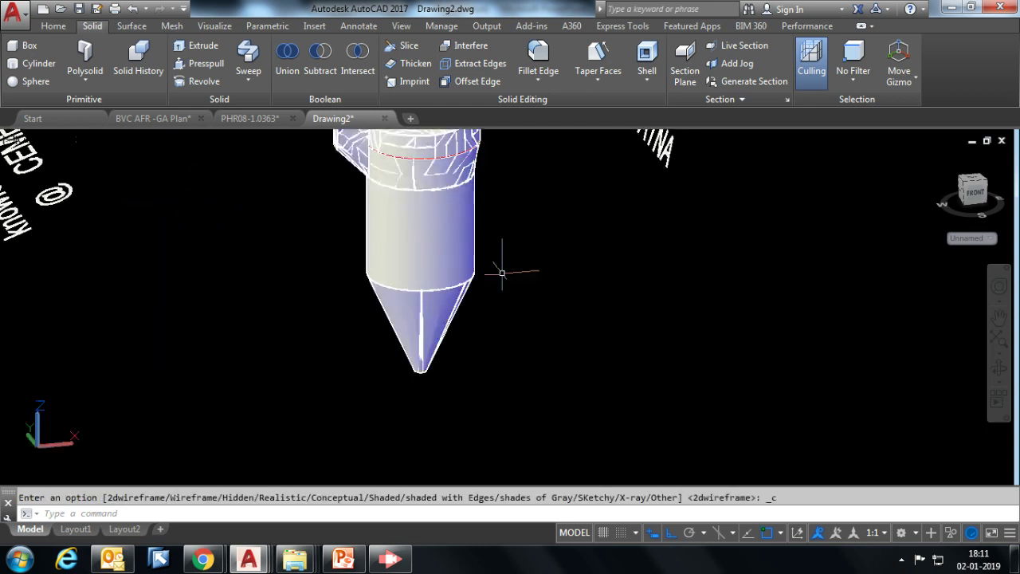
pyautogui.moveTo(502, 272); pyautogui.dragTo(462, 351, button='middle')
pyautogui.scroll(2, 376, 271)
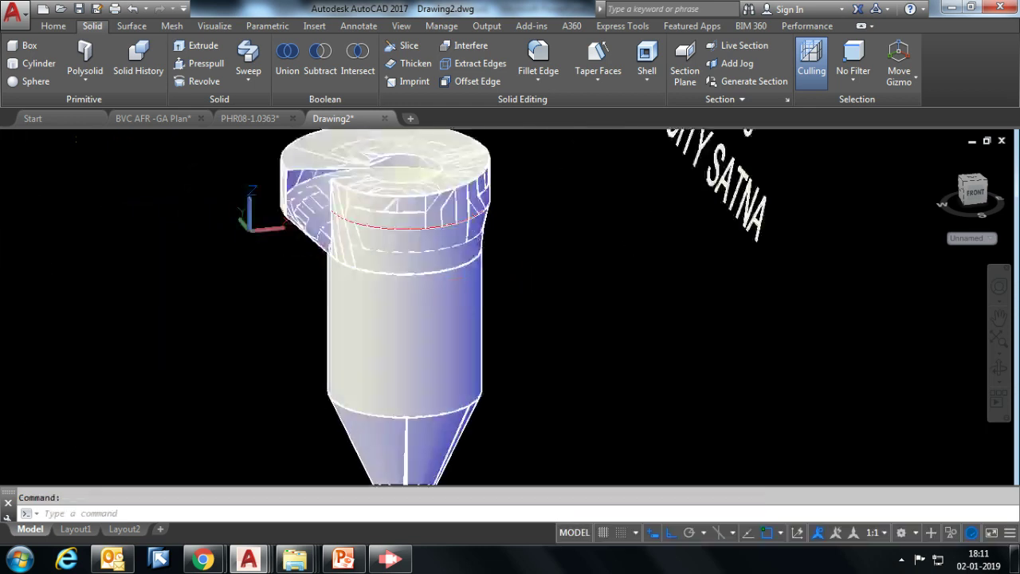
pyautogui.keyDown('shift'); pyautogui.moveTo(383, 263); pyautogui.dragTo(404, 284, button='middle'); pyautogui.keyUp('shift')
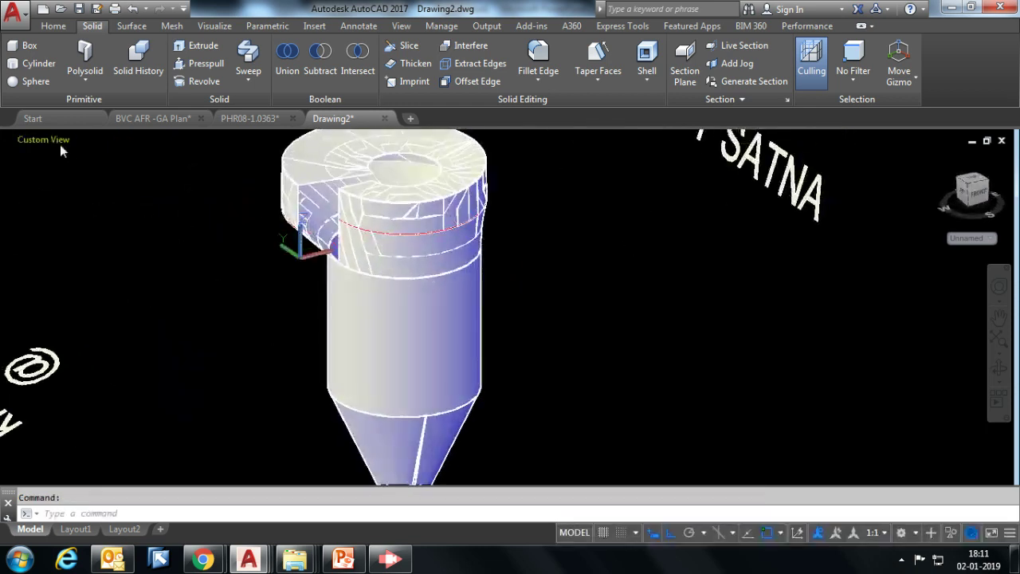
pyautogui.click(98, 147)
pyautogui.click(148, 231)
pyautogui.scroll(-2, 323, 280)
pyautogui.moveTo(323, 280)
pyautogui.keyDown('shift'); pyautogui.mouseDown(button='middle')
pyautogui.moveTo(381, 336)
pyautogui.moveTo(415, 343)
pyautogui.mouseUp(button='middle'); pyautogui.keyUp('shift')
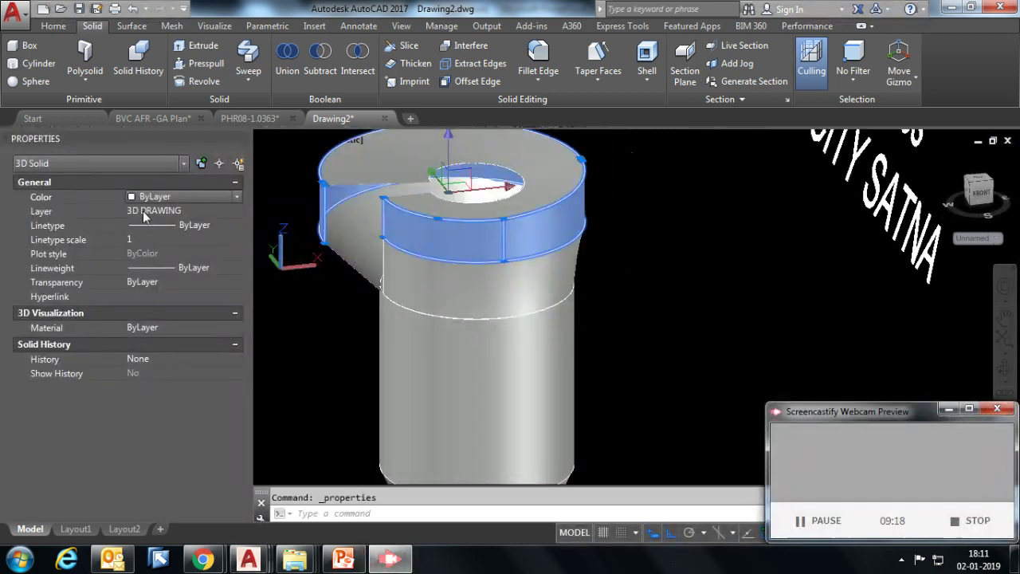
# Colour the top inlet band red and the spiral inlet band yellow
pyautogui.click(172, 200)
pyautogui.click(162, 237)
pyautogui.press('Escape')
pyautogui.click(446, 274)
pyautogui.click(150, 200)
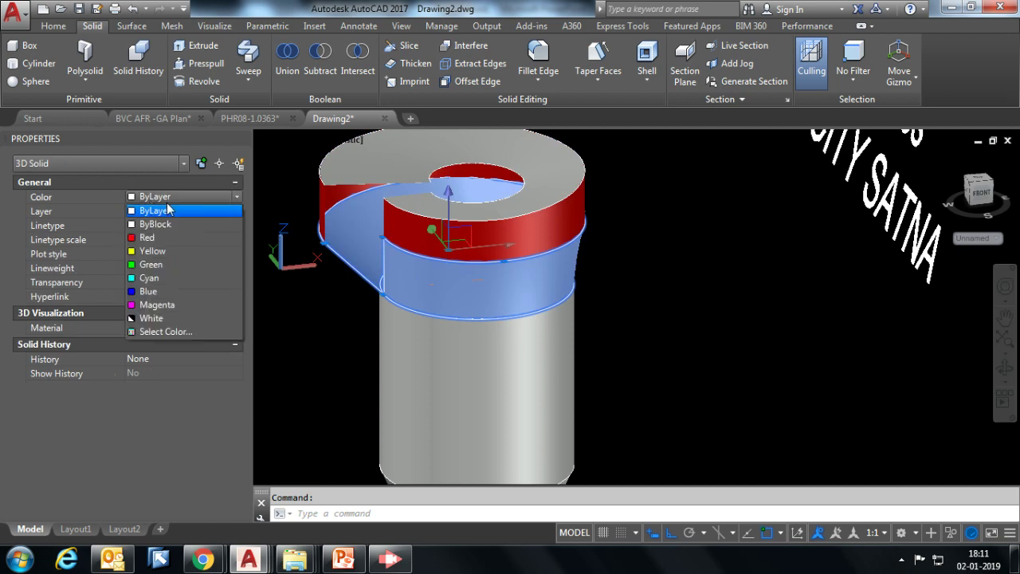
pyautogui.click(152, 251)
pyautogui.press('Escape')
# Colour the main cylinder body magenta and the bottom cone red
pyautogui.click(442, 376)
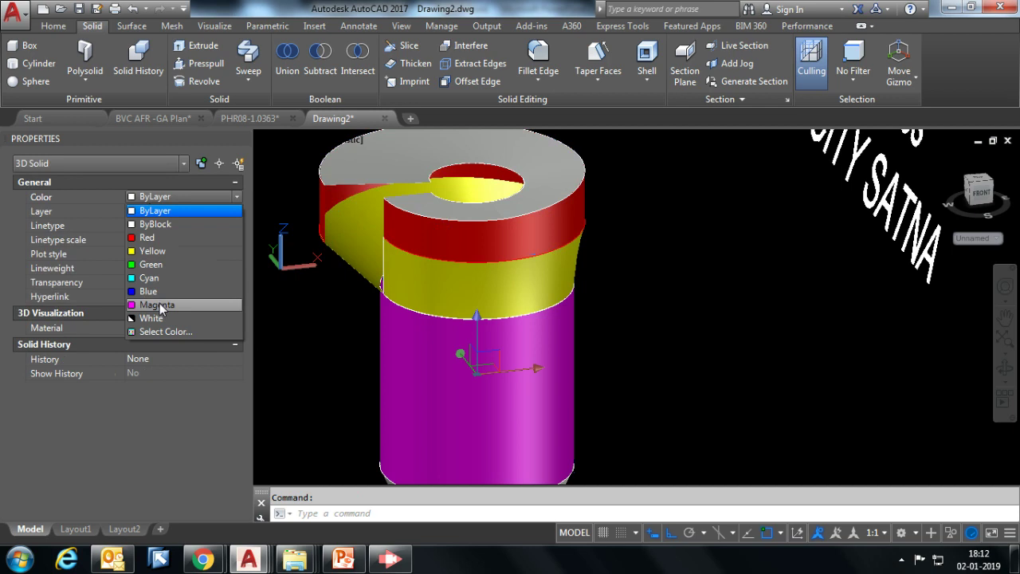
pyautogui.click(160, 303)
pyautogui.press('Escape')
pyautogui.scroll(-2, 465, 296)
pyautogui.scroll(-1, 466, 296)
pyautogui.click(469, 383)
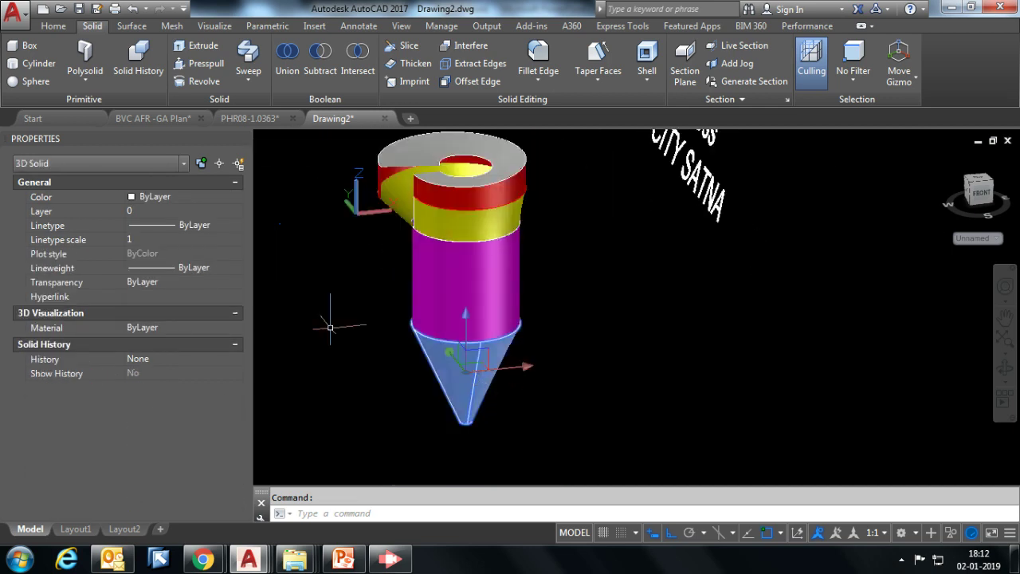
pyautogui.click(169, 199)
pyautogui.click(163, 237)
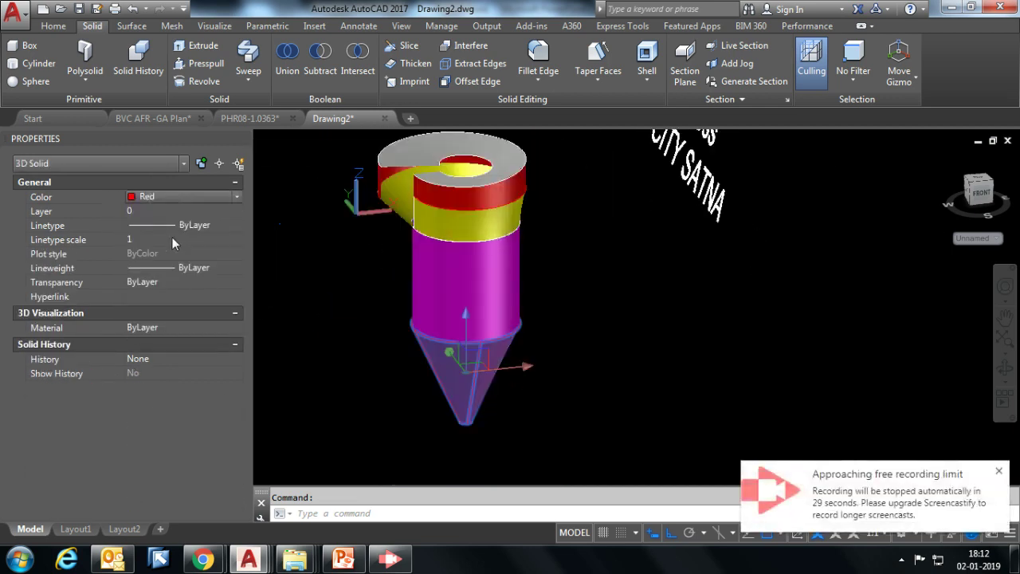
pyautogui.press('Escape')
# Colour the top ring green and reframe the finished coloured cyclone
pyautogui.scroll(2, 315, 230)
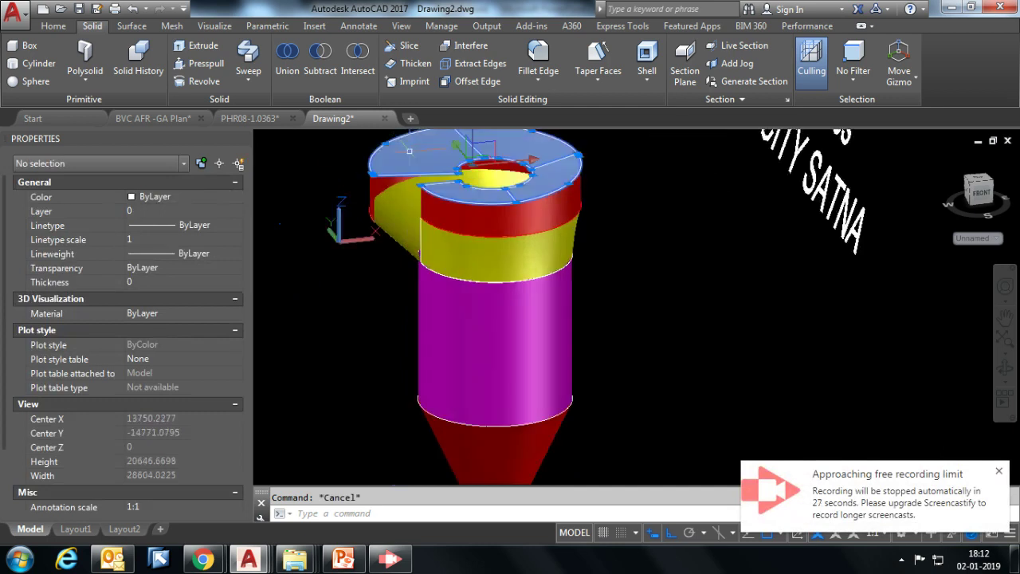
pyautogui.click(398, 163)
pyautogui.click(169, 199)
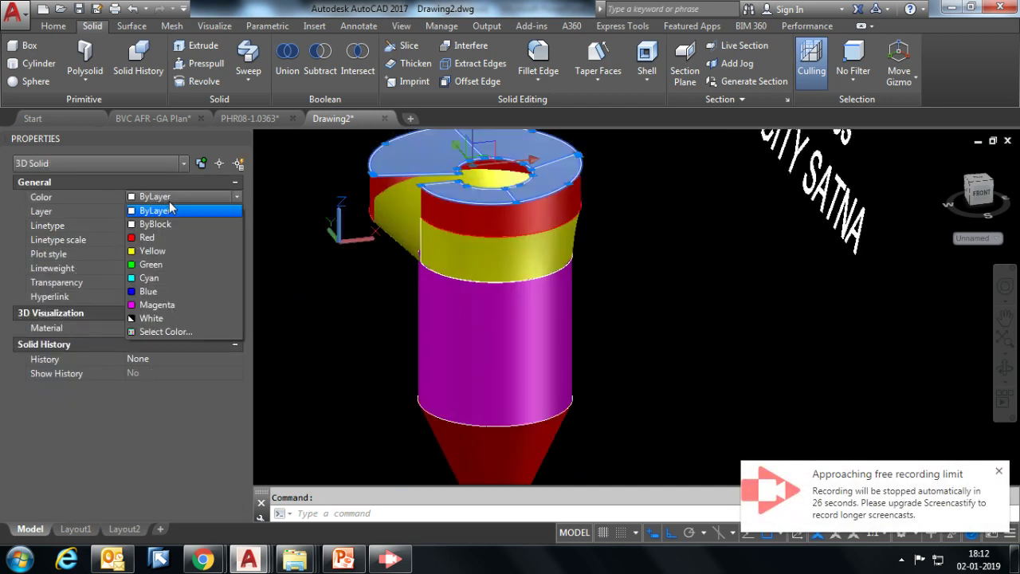
pyautogui.click(157, 267)
pyautogui.press('Escape')
pyautogui.scroll(2, 466, 163)
pyautogui.scroll(-2, 466, 163)
pyautogui.moveTo(466, 163)
pyautogui.keyDown('shift'); pyautogui.mouseDown(button='middle')
pyautogui.moveTo(458, 200)
pyautogui.moveTo(519, 293)
pyautogui.moveTo(553, 235)
pyautogui.moveTo(467, 239)
pyautogui.moveTo(619, 296)
pyautogui.moveTo(544, 286)
pyautogui.moveTo(505, 383)
pyautogui.mouseUp(button='middle'); pyautogui.keyUp('shift')
pyautogui.scroll(2, 550, 313)
pyautogui.keyDown('shift'); pyautogui.moveTo(550, 313); pyautogui.dragTo(523, 257, button='middle'); pyautogui.keyUp('shift')
pyautogui.scroll(-6, 523, 257)
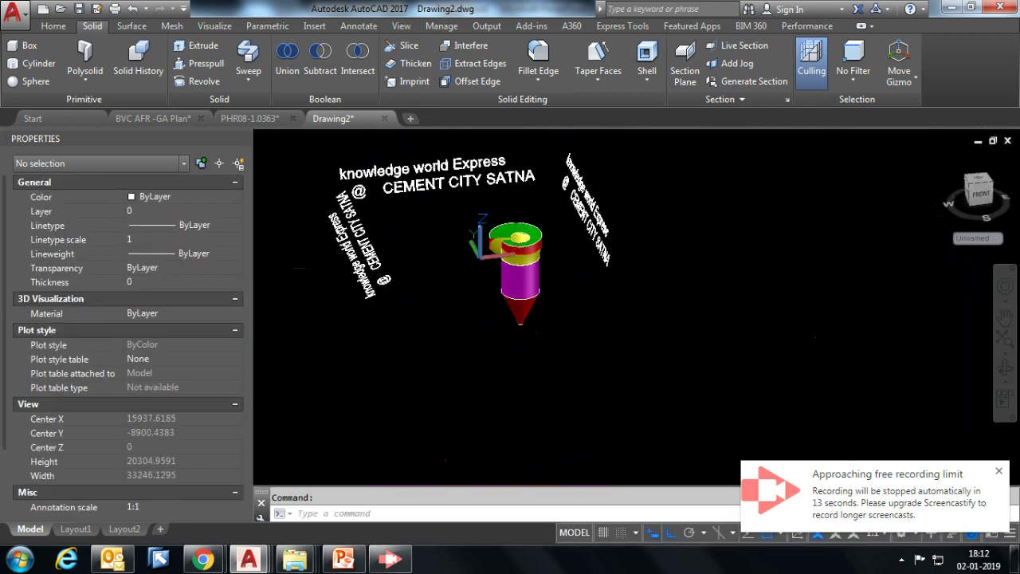
pyautogui.moveTo(358, 454); pyautogui.dragTo(374, 480, button='middle')
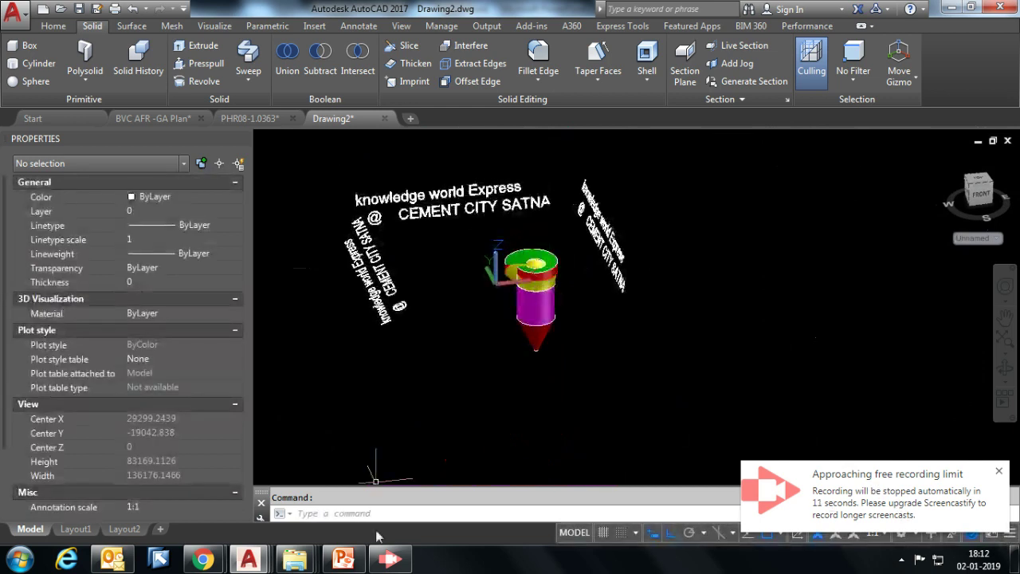
# Switch to the PowerPoint 'Thanks for watching' slide and edit its lower text box
pyautogui.click(389, 559)
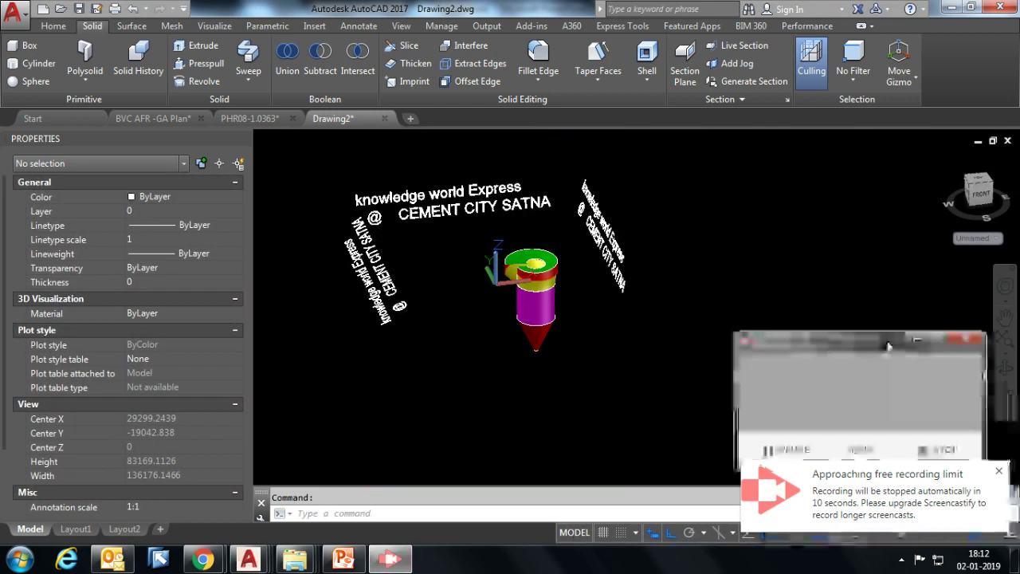
pyautogui.hotkey('alt', 'Tab')
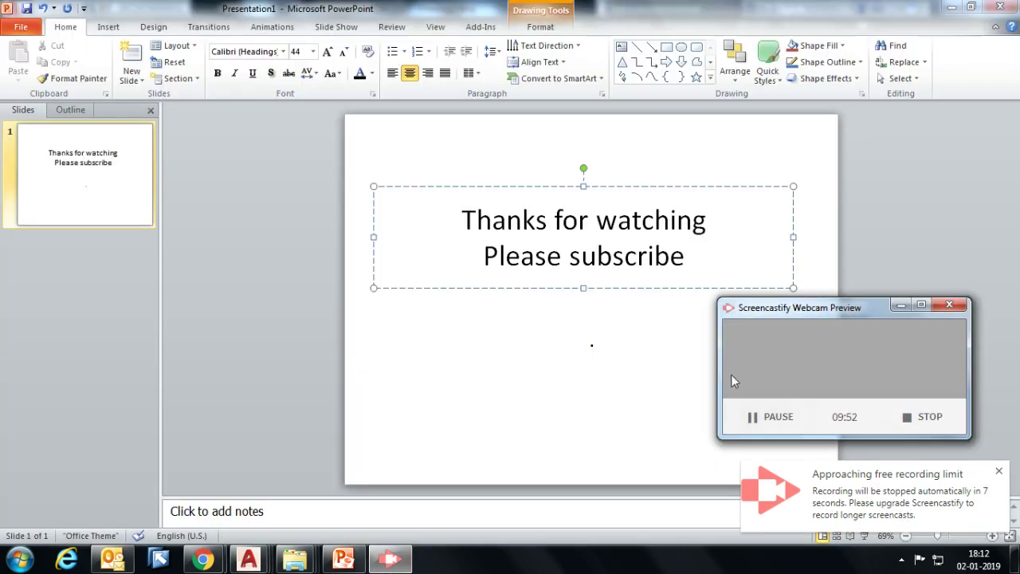
pyautogui.click(592, 345)
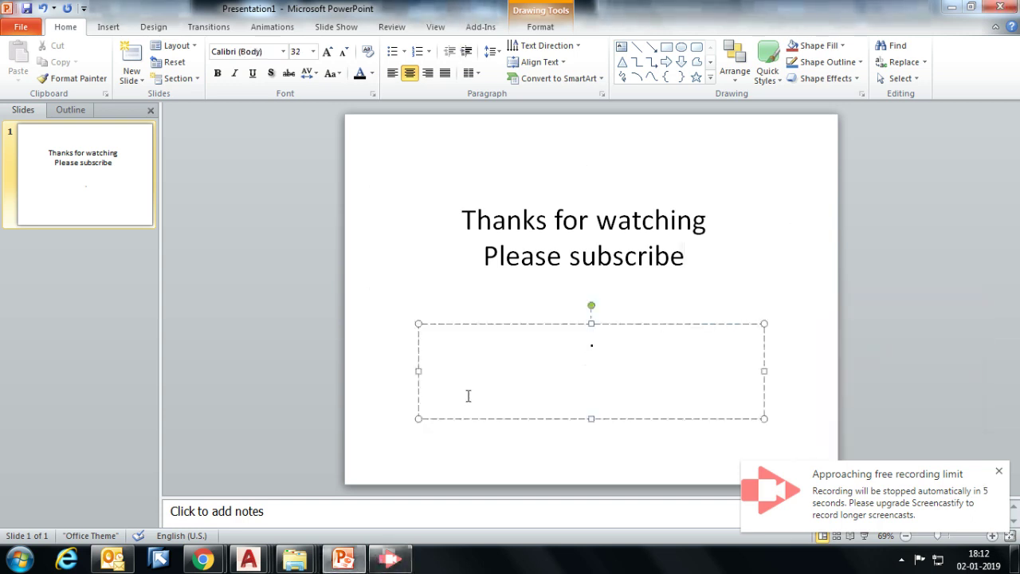